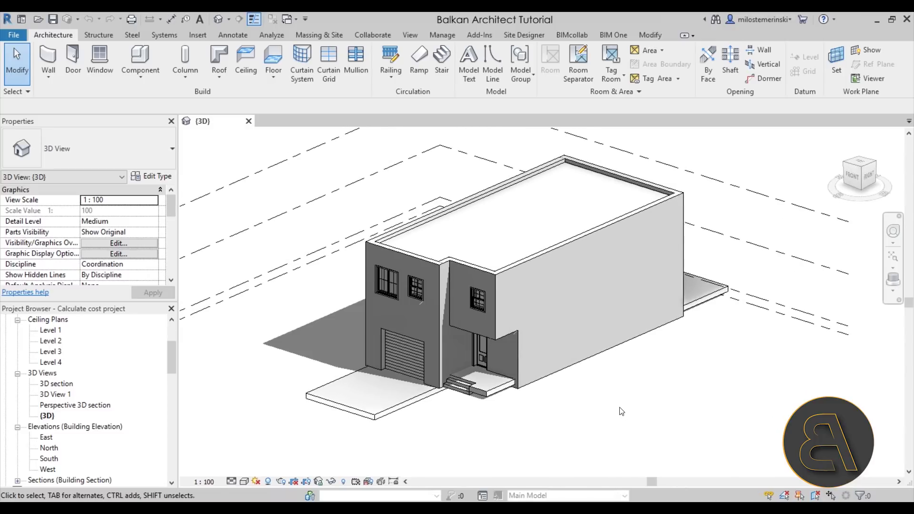
- Inspect the house from the front, selecting a side wall, the driveway floor slab and the entrance door in turn
middle_click_drag(569, 260, 540, 273)
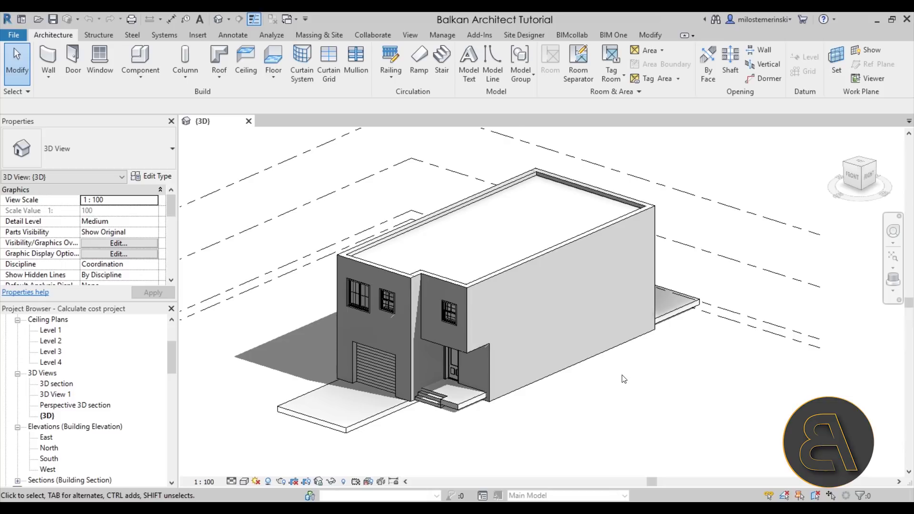
middle_click_drag(561, 397, 655, 409, "shift")
middle_click_drag(710, 453, 492, 396, "shift")
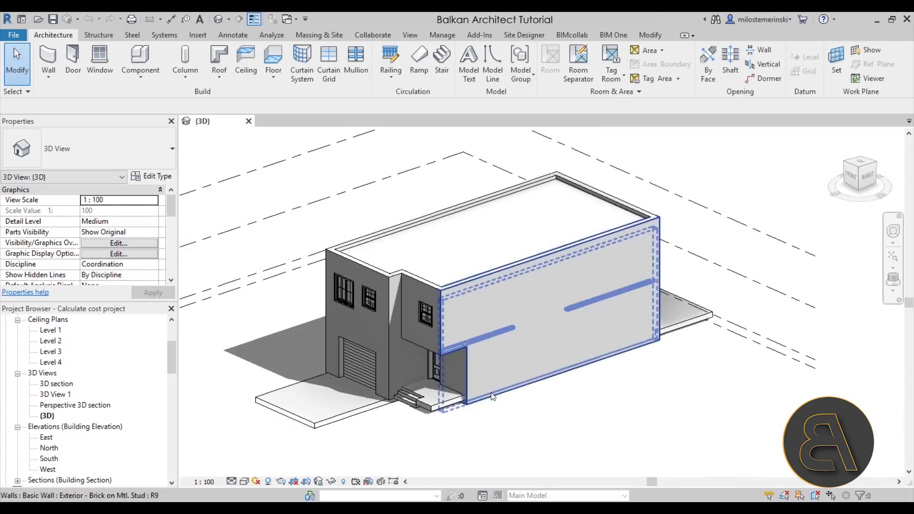
left_click(493, 396)
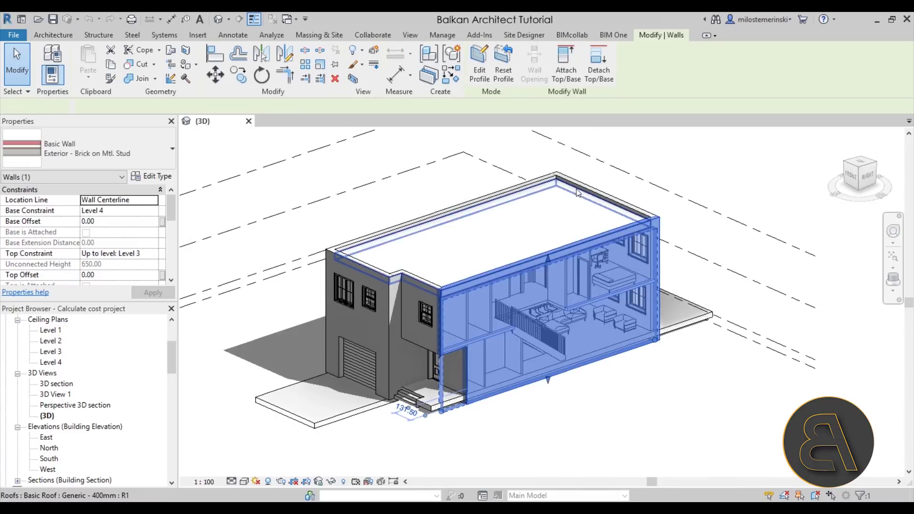
left_click(576, 192)
left_click(371, 402)
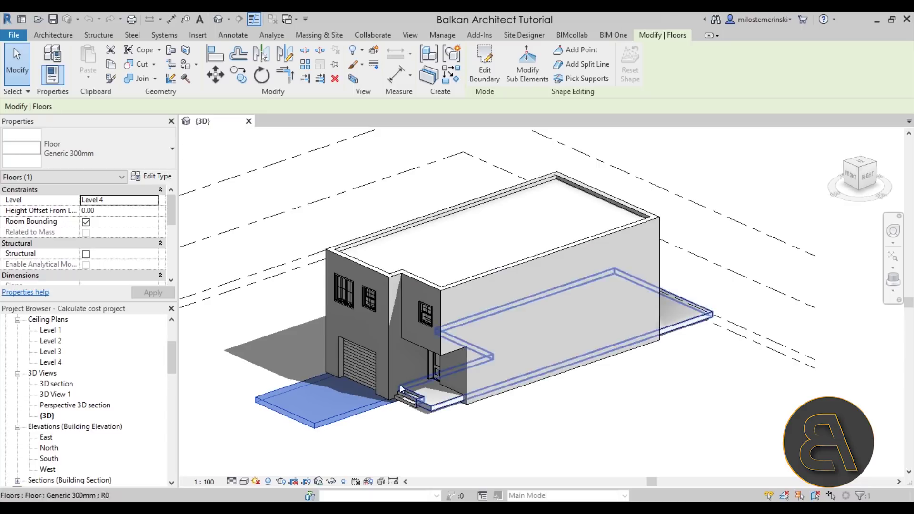
left_click(347, 304)
left_click(358, 381)
left_click(347, 390)
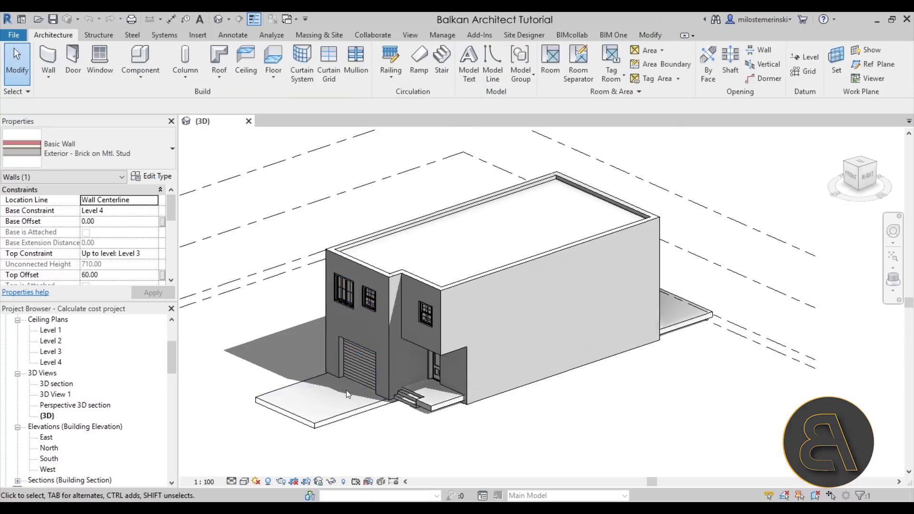
left_click(346, 376)
left_click(434, 371)
- Examine the rear facade's windows and terrace doors, and return to the front of the house
middle_click_drag(535, 423, 460, 347, "shift")
scroll(461, 348, "up", 5)
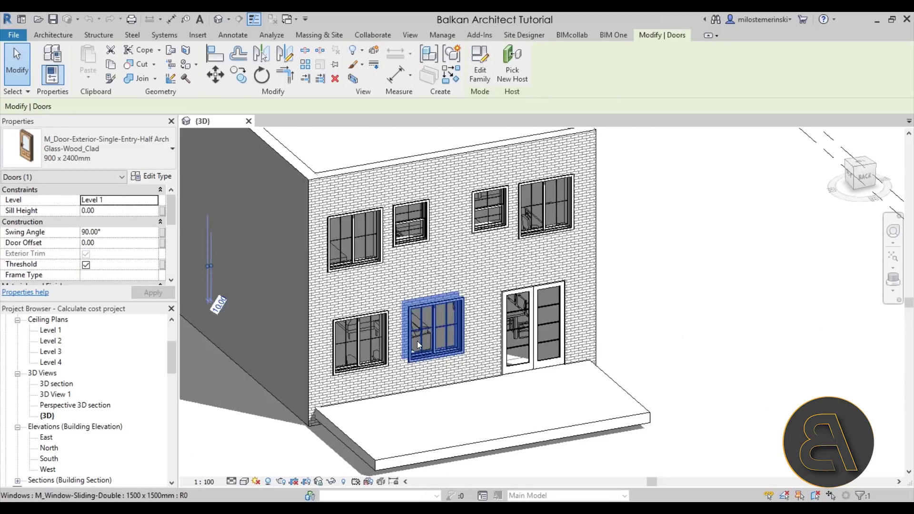
left_click(415, 336)
scroll(415, 330, "up", 3)
scroll(433, 354, "down", 5)
scroll(457, 275, "down", 4)
middle_click_drag(338, 319, 555, 416, "shift")
left_click(575, 426)
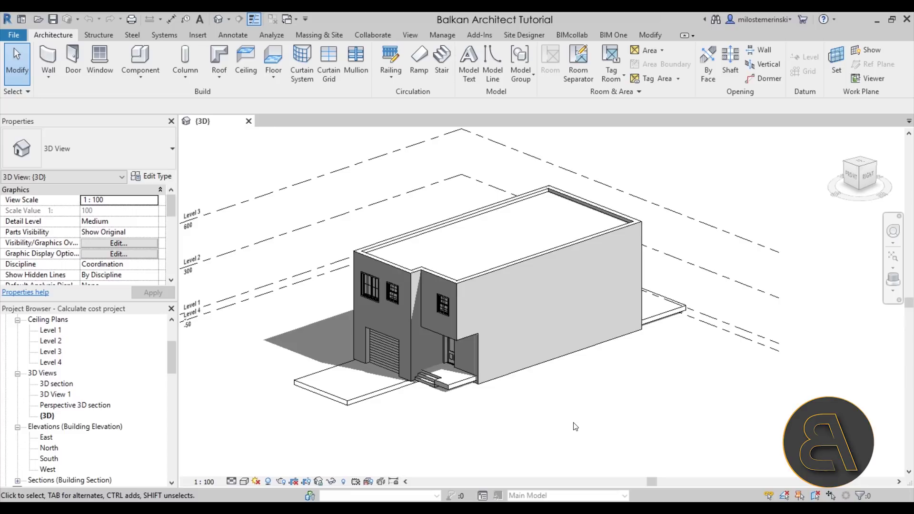
- Review the entrance door's type properties down to the Identity Data parameters, including Cost, and close them without changes
scroll(451, 358, "up", 5)
left_click(451, 359)
scroll(451, 358, "down", 2)
scroll(476, 333, "down", 2)
middle_click_drag(557, 356, 546, 356)
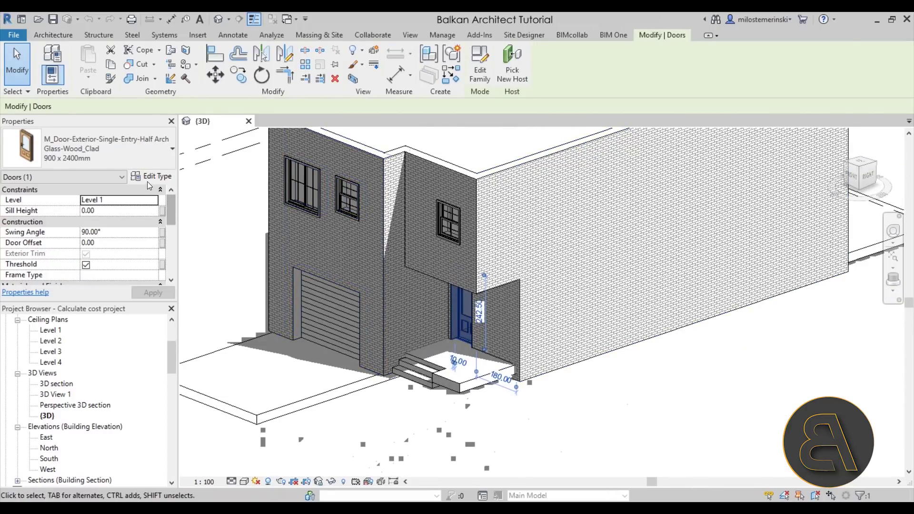
left_click(152, 176)
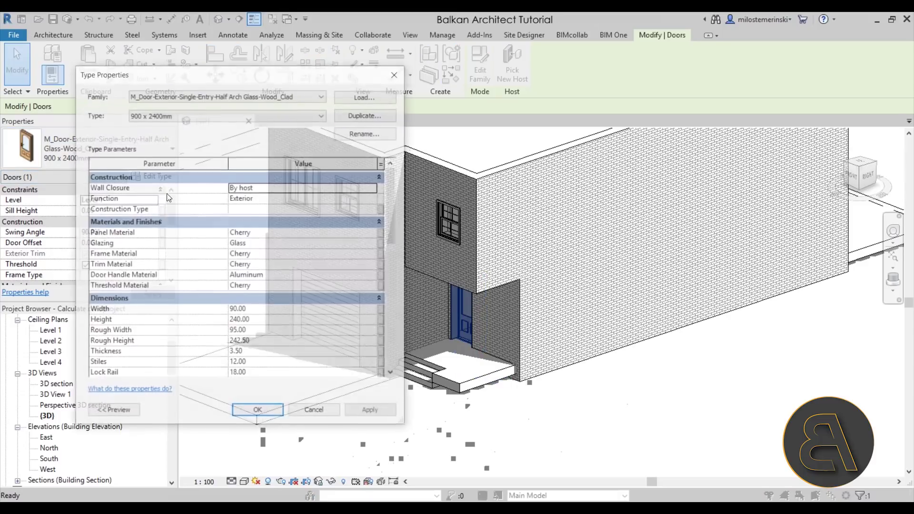
left_click_drag(391, 178, 391, 296)
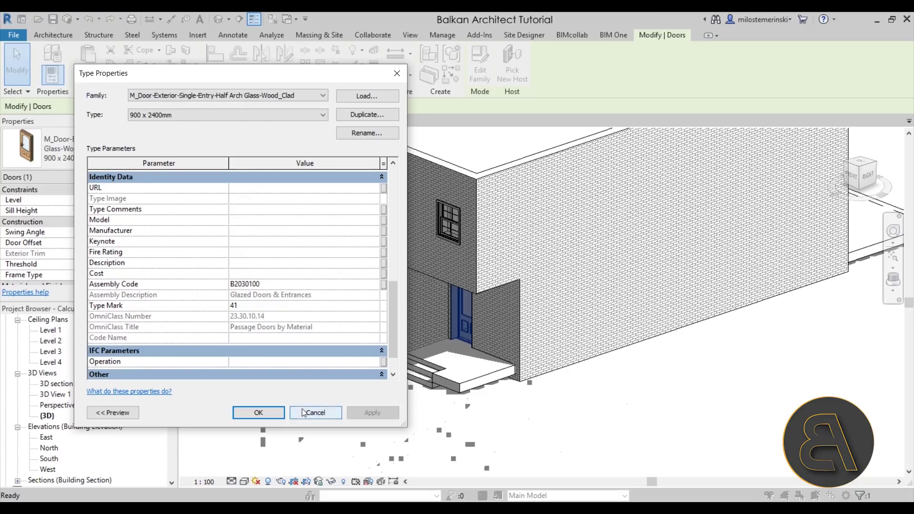
left_click(334, 412)
- Open the entrance door's family for editing, check the Identity Data parameters of its family types, and close the family unchanged
left_click(487, 79)
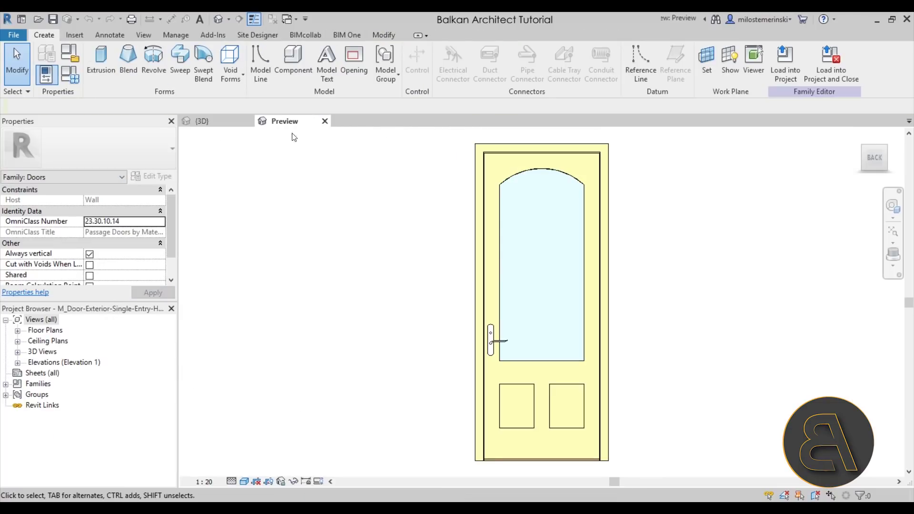
left_click(70, 75)
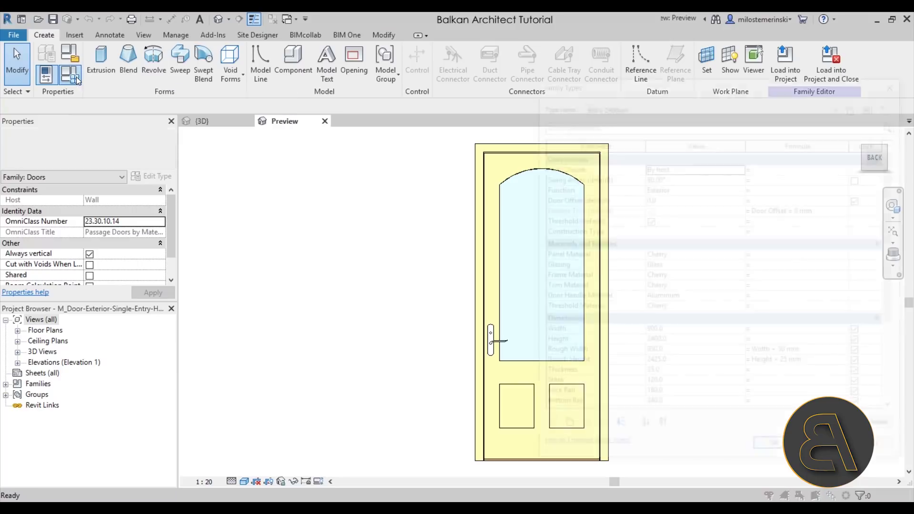
scroll(324, 228, "down", 5)
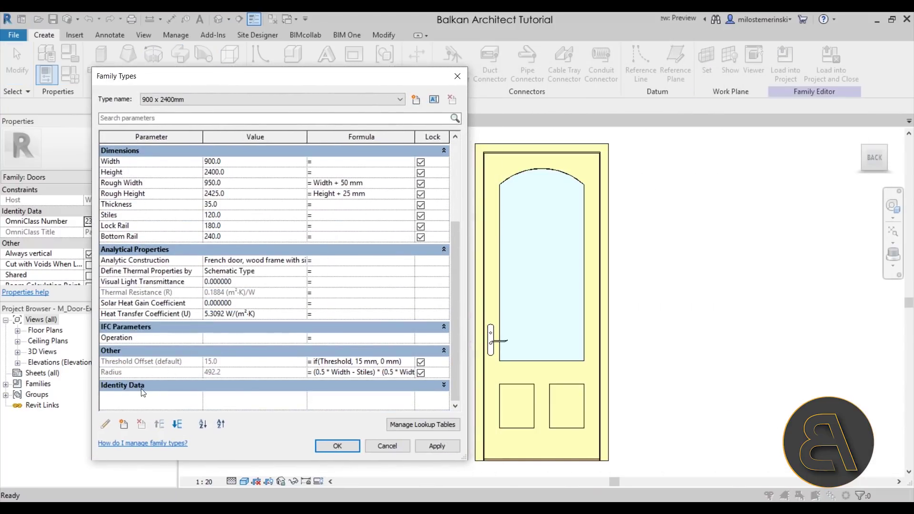
left_click(128, 385)
scroll(119, 380, "down", 3)
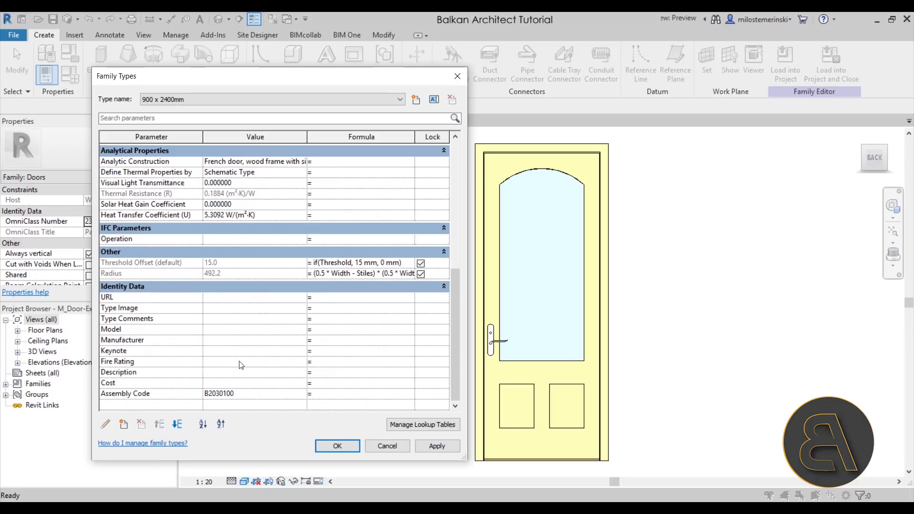
left_click(389, 446)
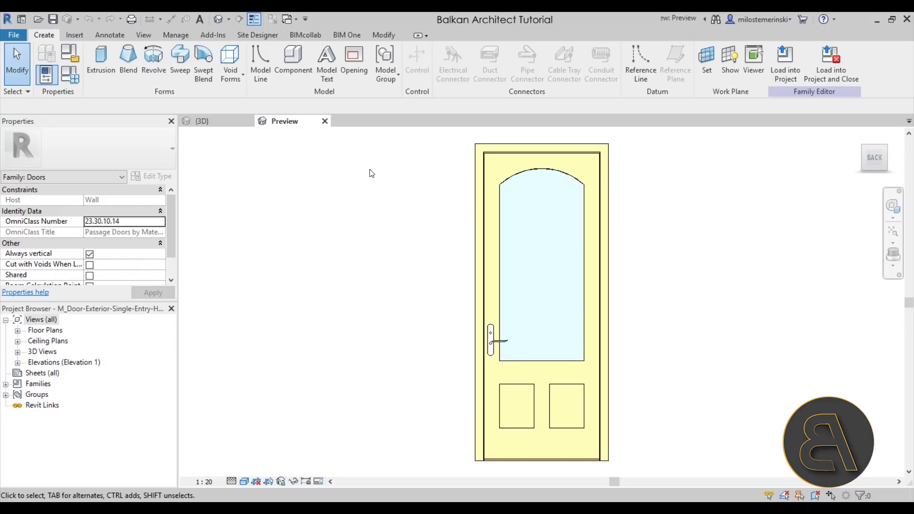
left_click(325, 121)
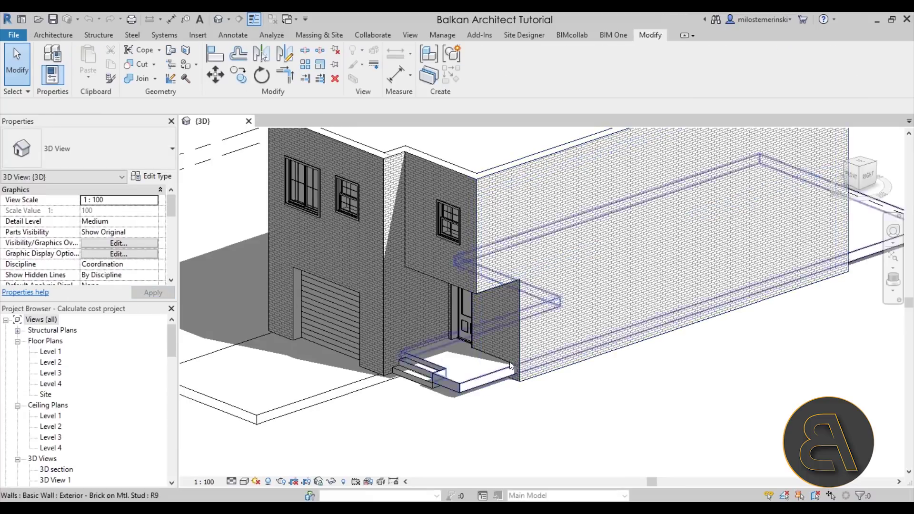
- Set the Cost of the M_Window-Single-Hung 950 x 1100mm type to 100 through the small front window
left_click(458, 311)
left_click(339, 200)
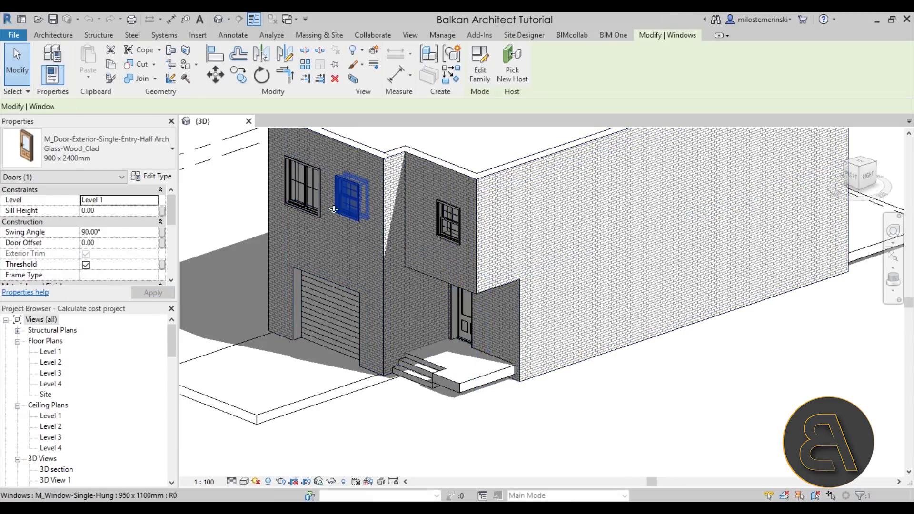
left_click(161, 180)
scroll(351, 252, "down", 5)
scroll(350, 253, "down", 4)
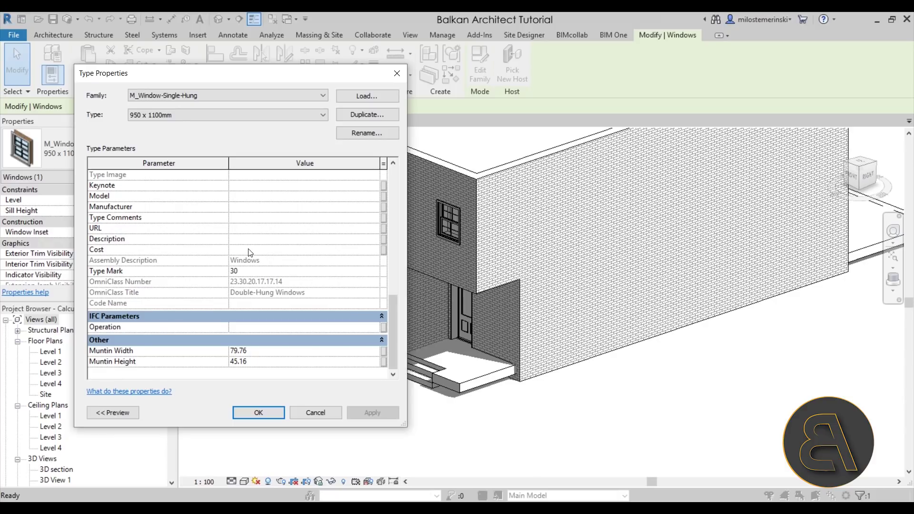
left_click_drag(283, 81, 583, 83)
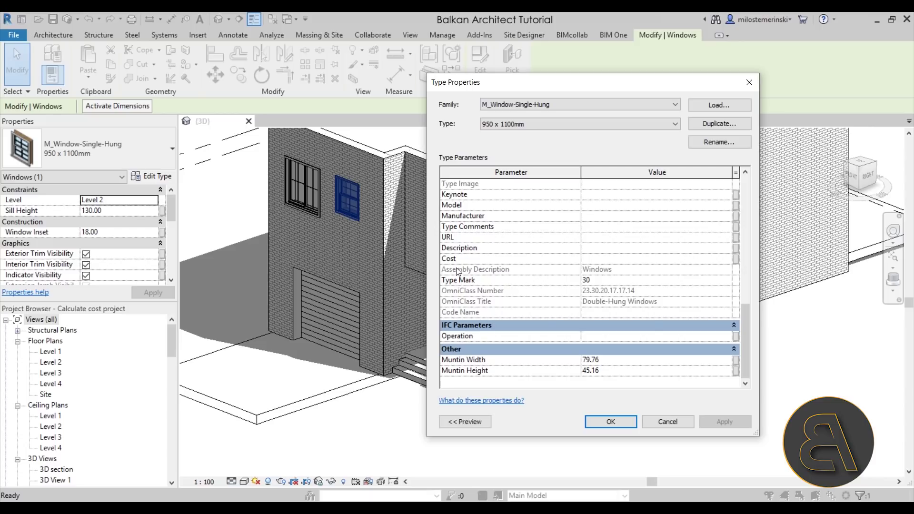
left_click(586, 262)
type("100")
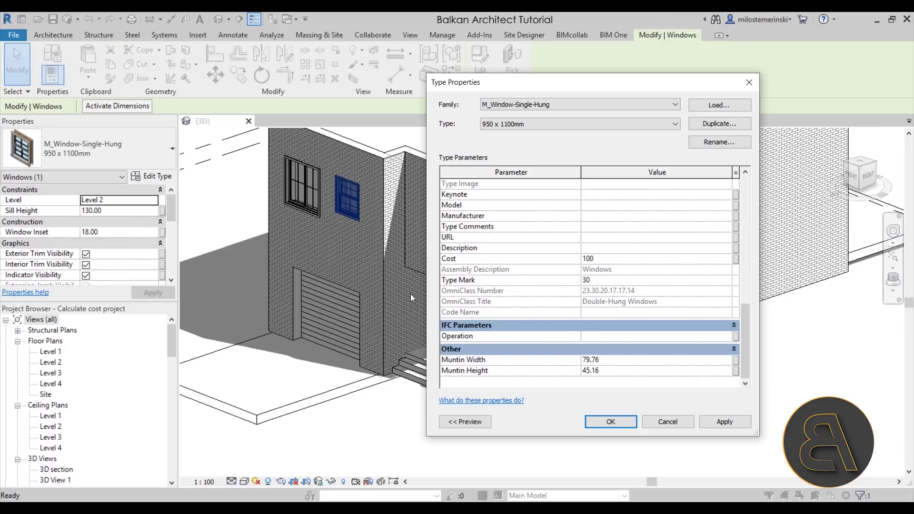
left_click(721, 422)
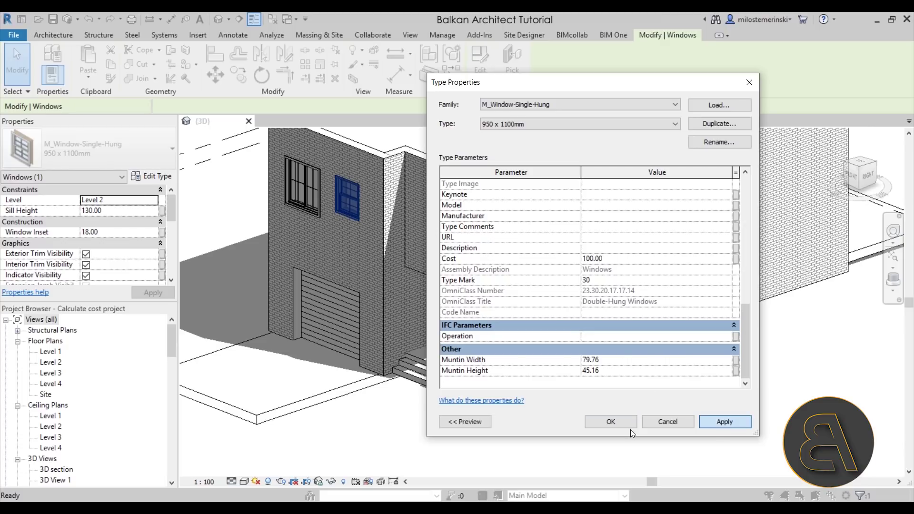
left_click(610, 422)
key("Escape")
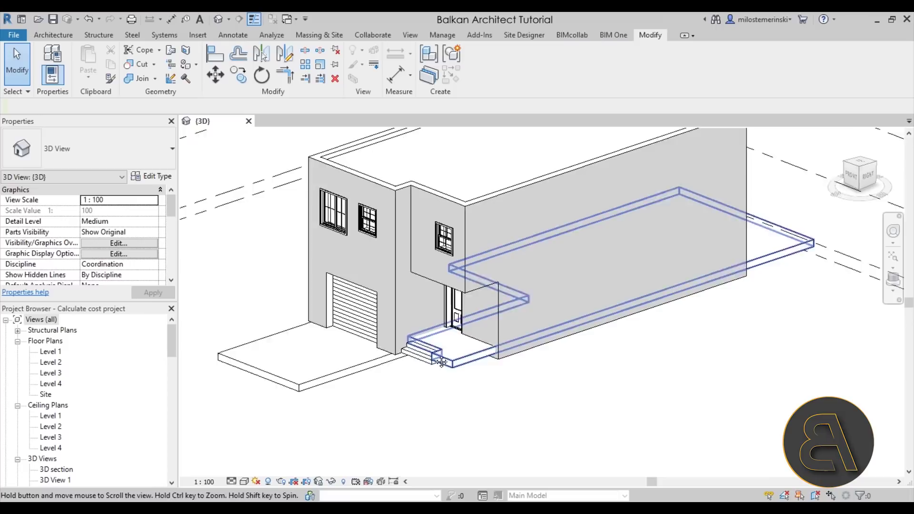
middle_click_drag(473, 409, 486, 435)
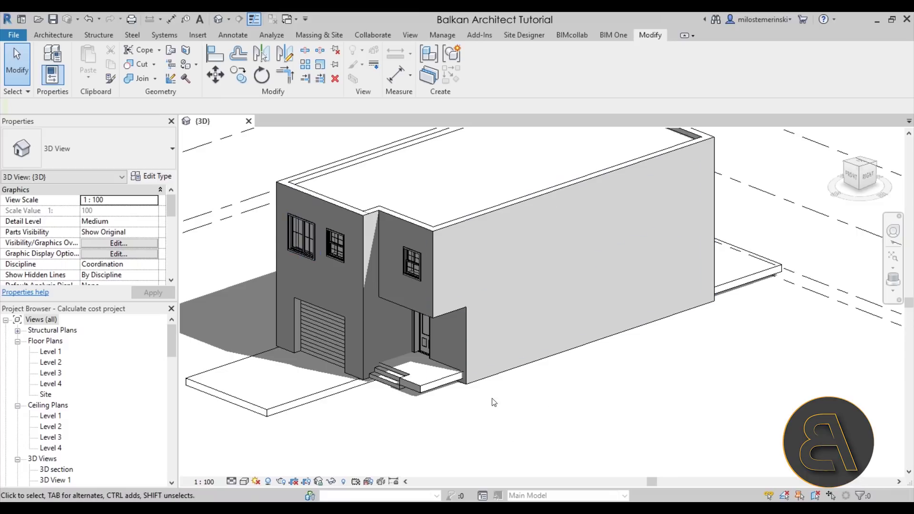
middle_click_drag(583, 387, 530, 419)
scroll(575, 416, "down", 1)
scroll(525, 415, "down", 1)
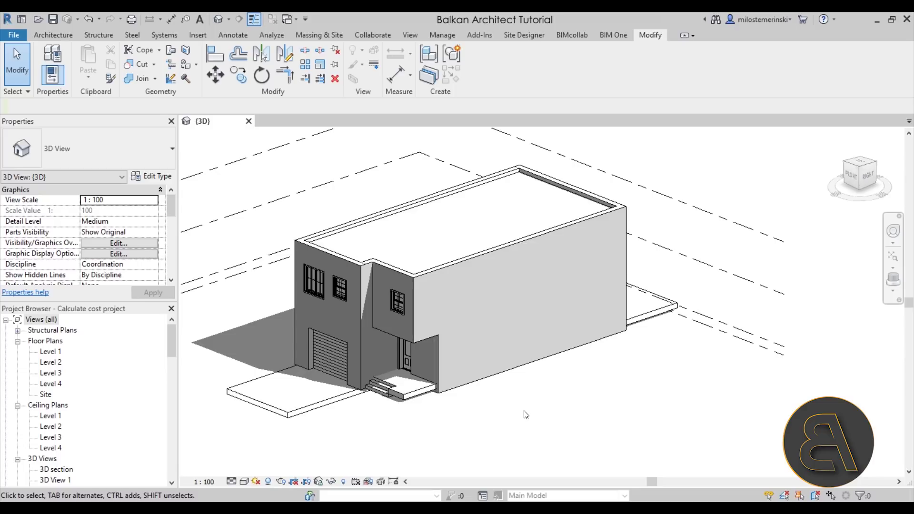
middle_click_drag(612, 420, 559, 411, "shift")
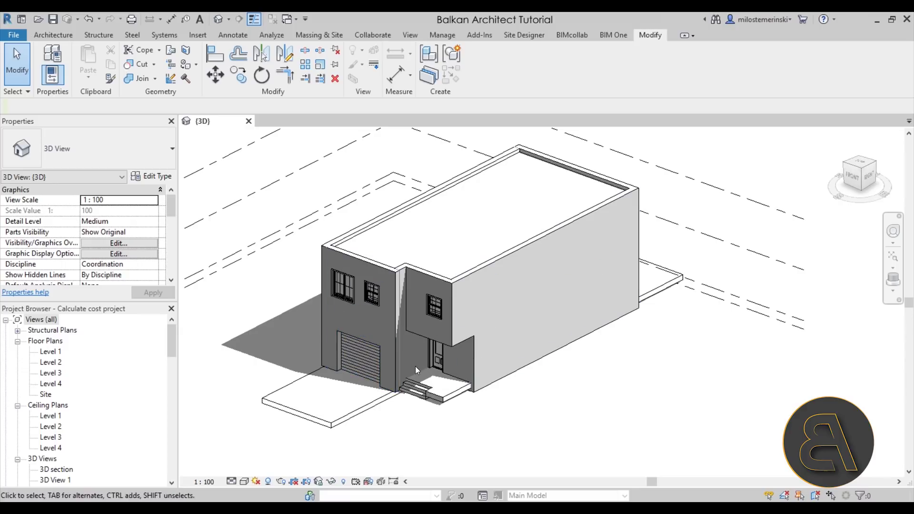
middle_click_drag(640, 389, 585, 405, "shift")
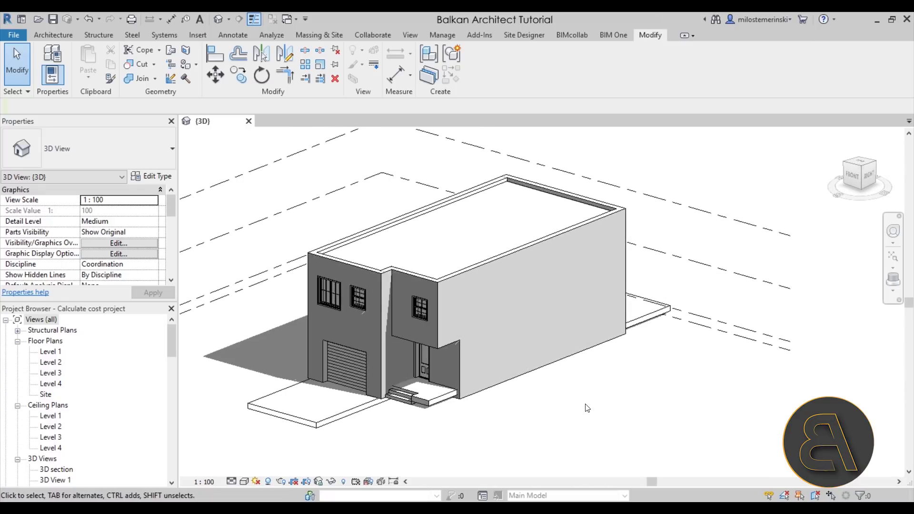
scroll(585, 399, "up", 1)
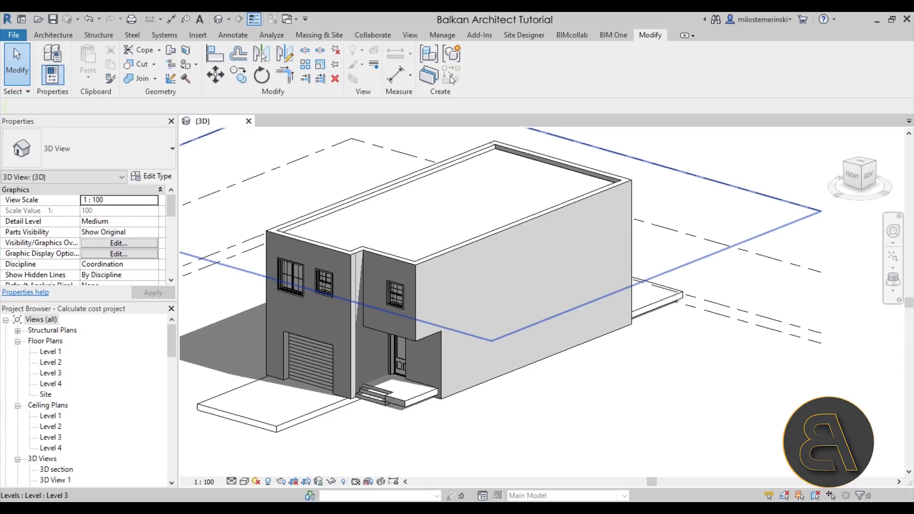
- Create a new Door Schedule of building components for the Doors category in the New Construction phase
left_click(410, 35)
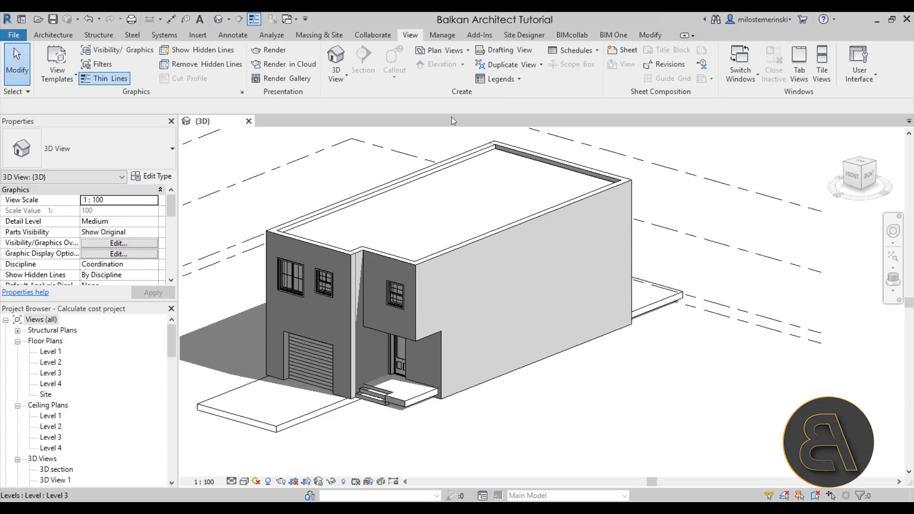
left_click(598, 51)
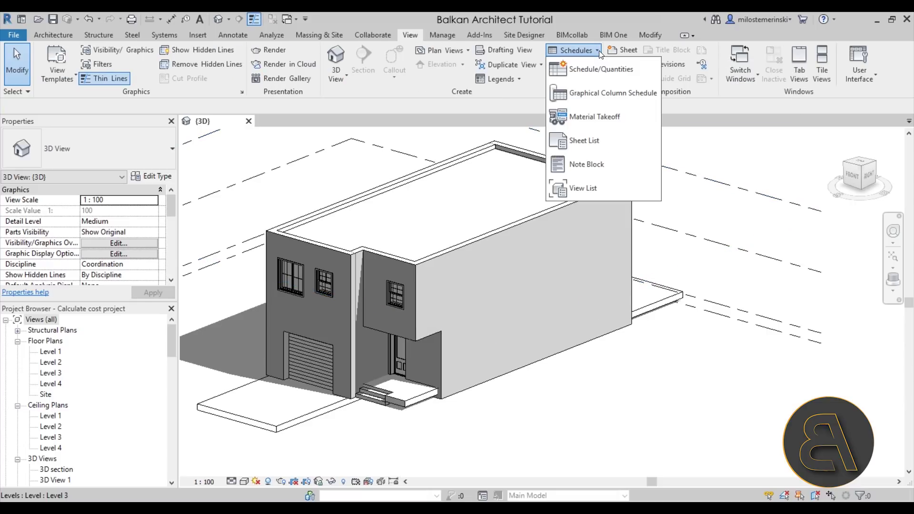
left_click(593, 77)
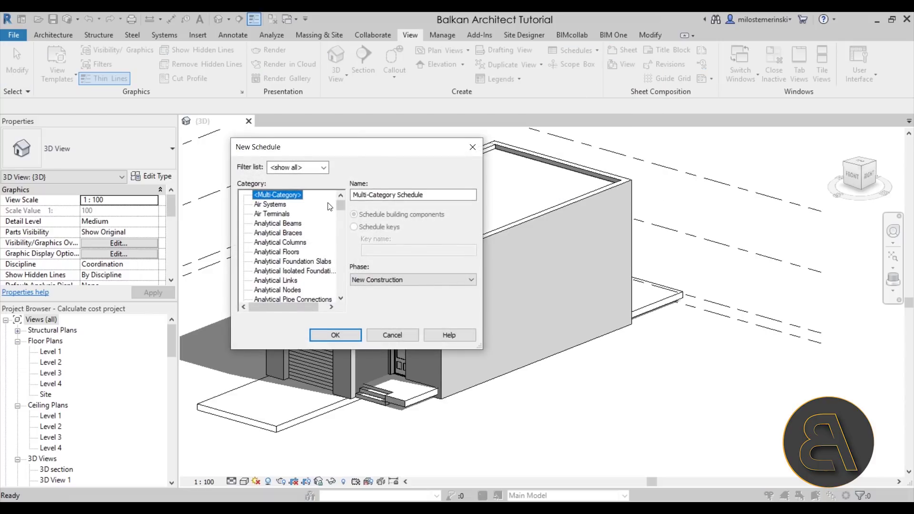
left_click_drag(340, 206, 340, 223)
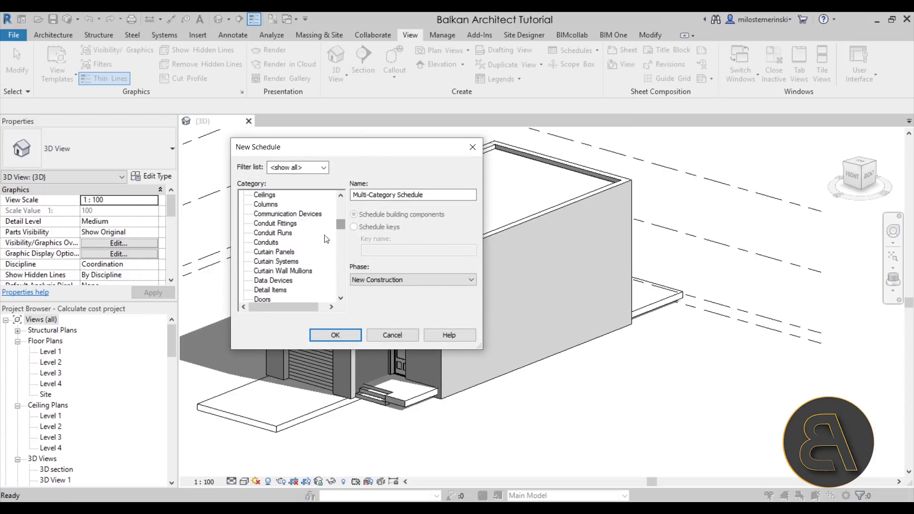
scroll(267, 280, "down", 2)
left_click(263, 280)
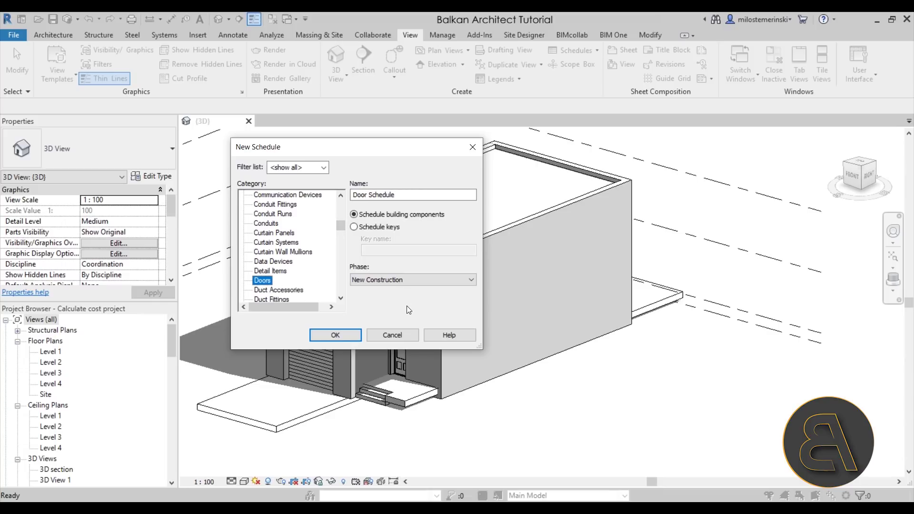
left_click(332, 340)
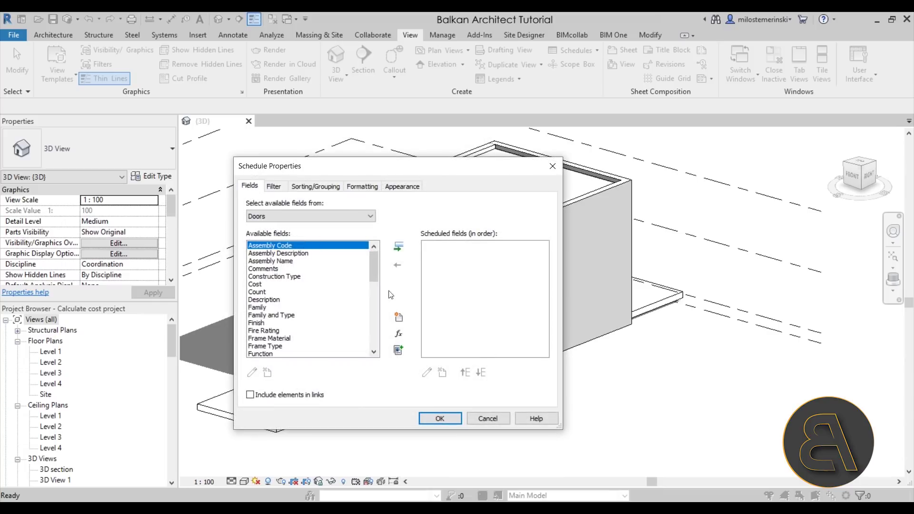
- Add the Family and Type and Cost fields to the door schedule, generate it, and widen the Family and Type column to fit its entries
mouse_move(375, 264)
left_mouse_down()
mouse_move(370, 330)
mouse_move(371, 280)
left_mouse_up()
scroll(293, 298, "down", 1)
scroll(292, 297, "up", 1)
scroll(293, 298, "up", 2)
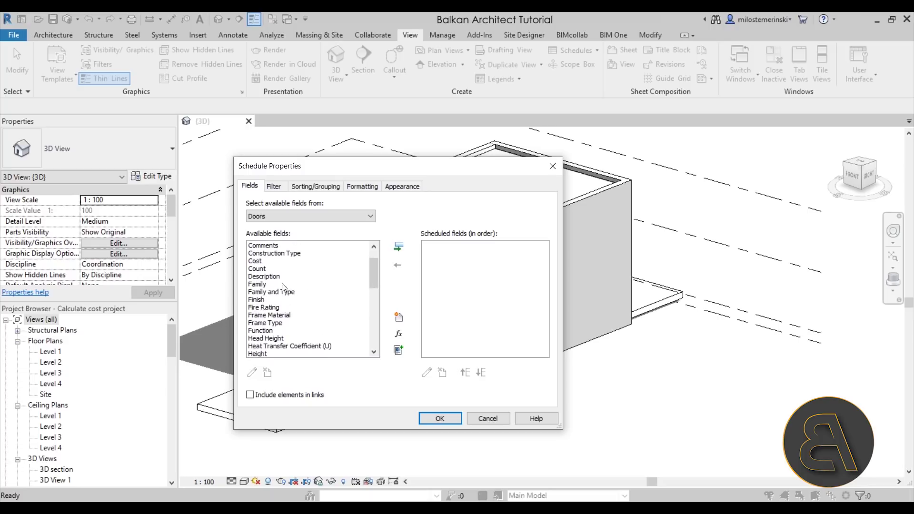
left_click(287, 294)
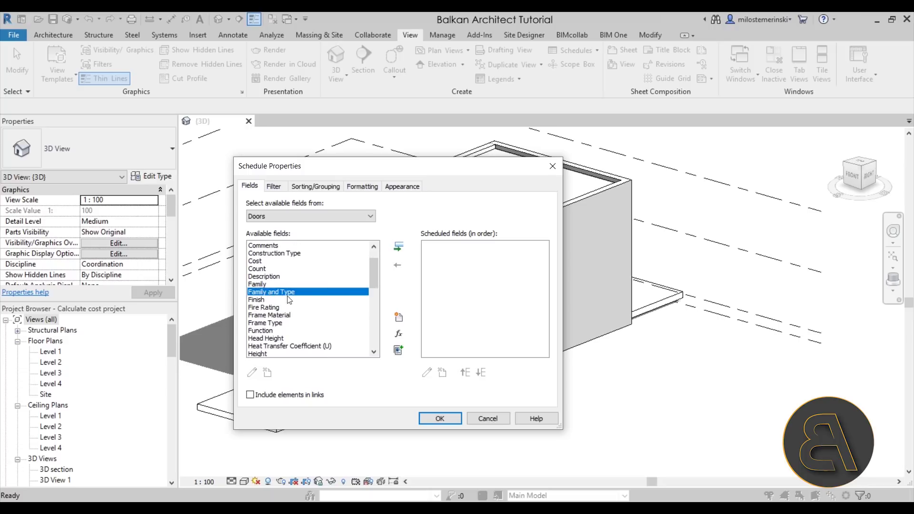
left_click(398, 247)
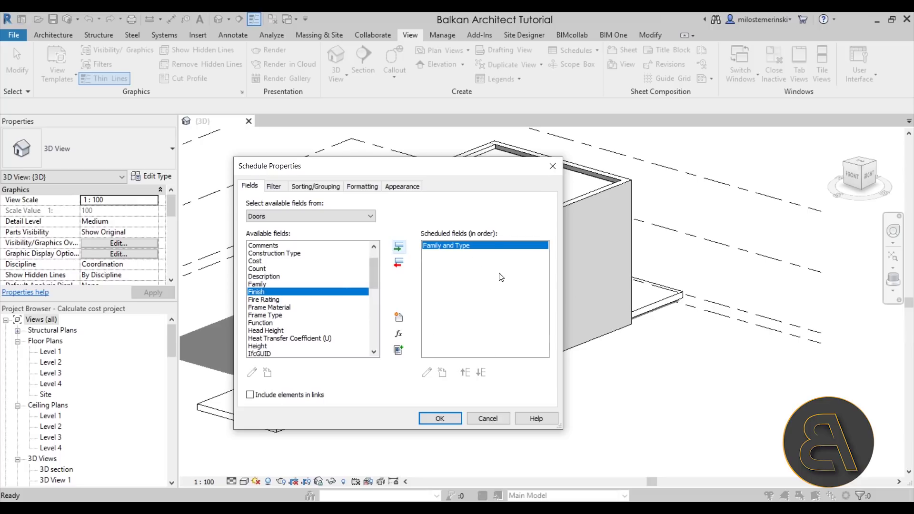
left_click(260, 263)
left_click(399, 247)
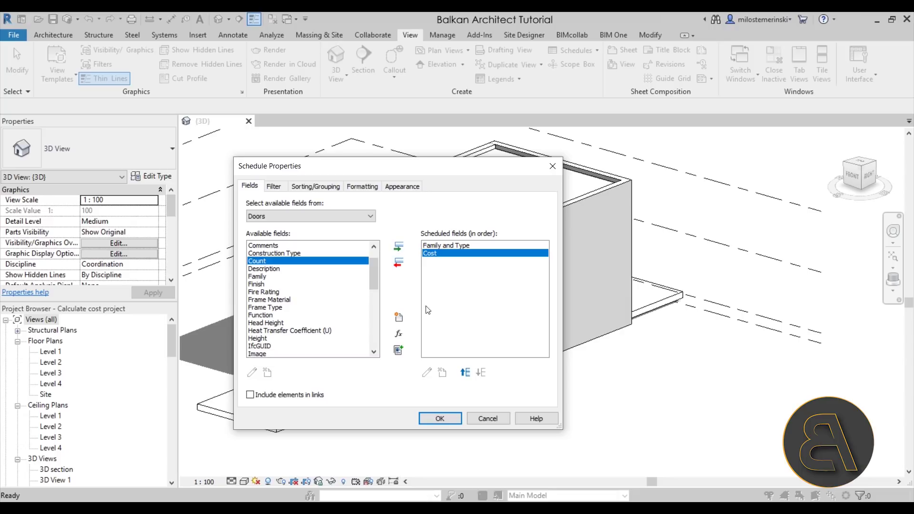
left_click(430, 418)
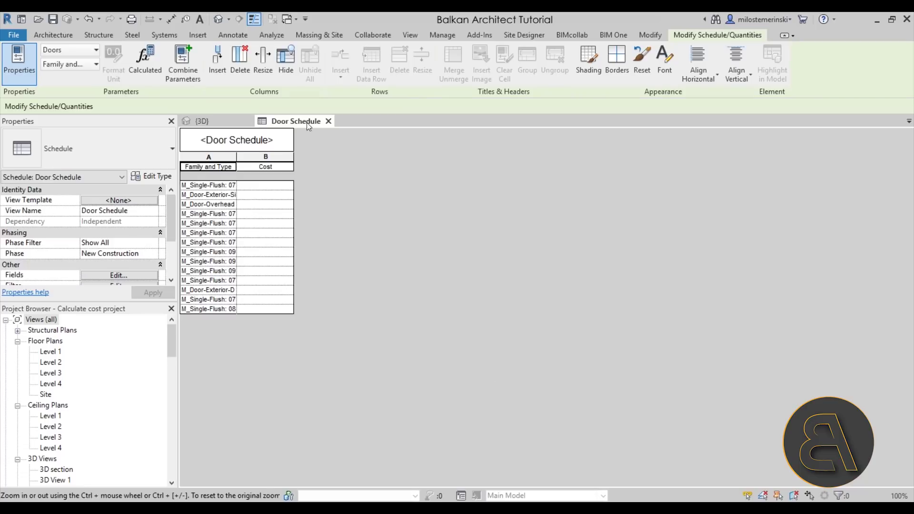
left_click_drag(236, 156, 365, 162)
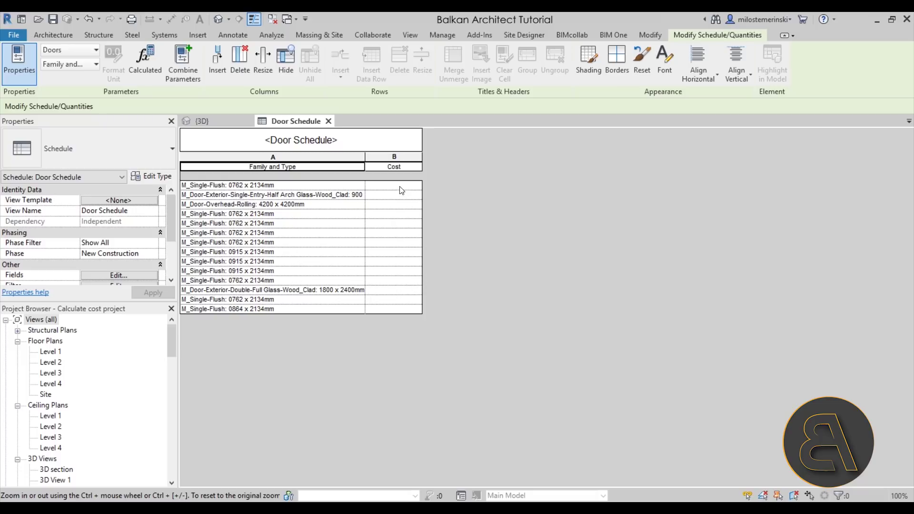
- Set the Cost of the entrance door's 900 x 2400mm type to 100 from the 3D view and check it in the Door Schedule
left_click(200, 121)
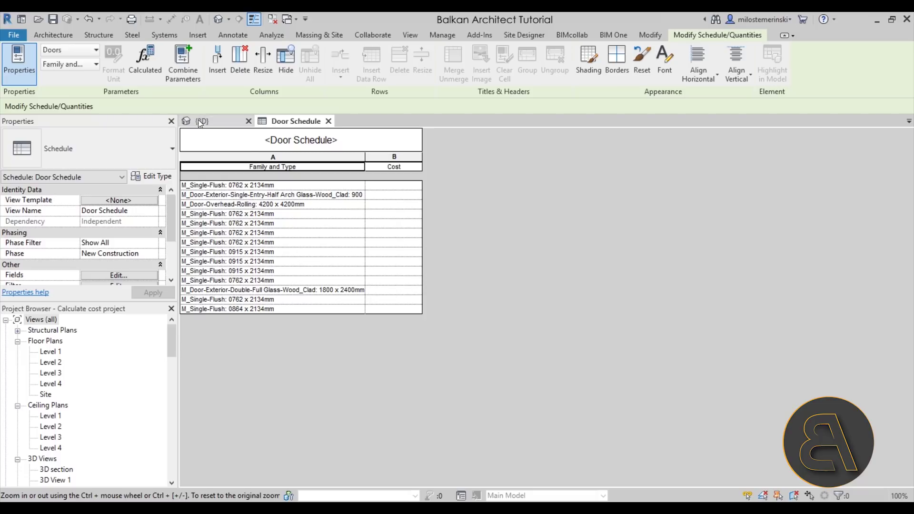
left_click(402, 364)
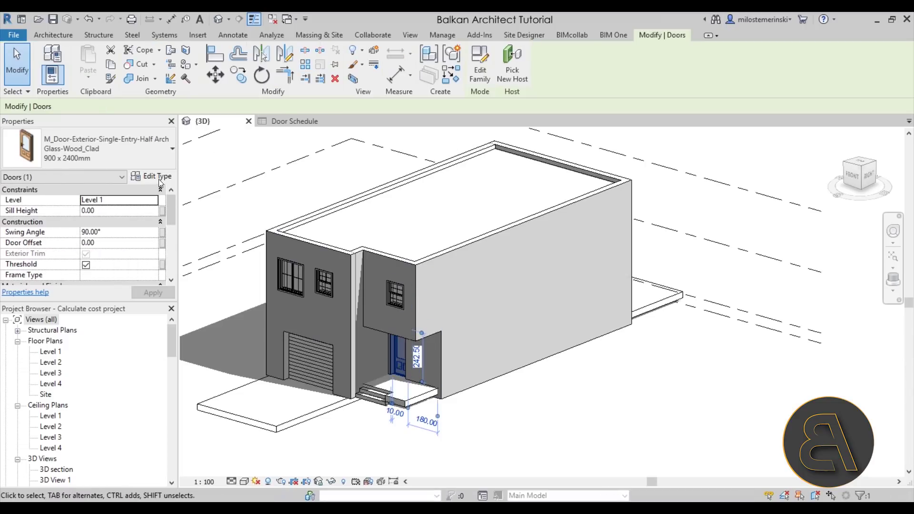
left_click(152, 176)
scroll(523, 296, "down", 10)
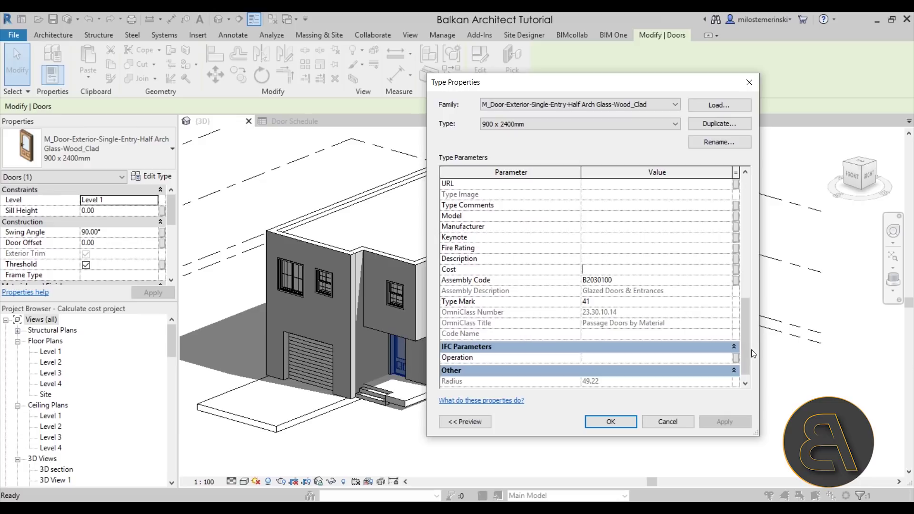
type("100")
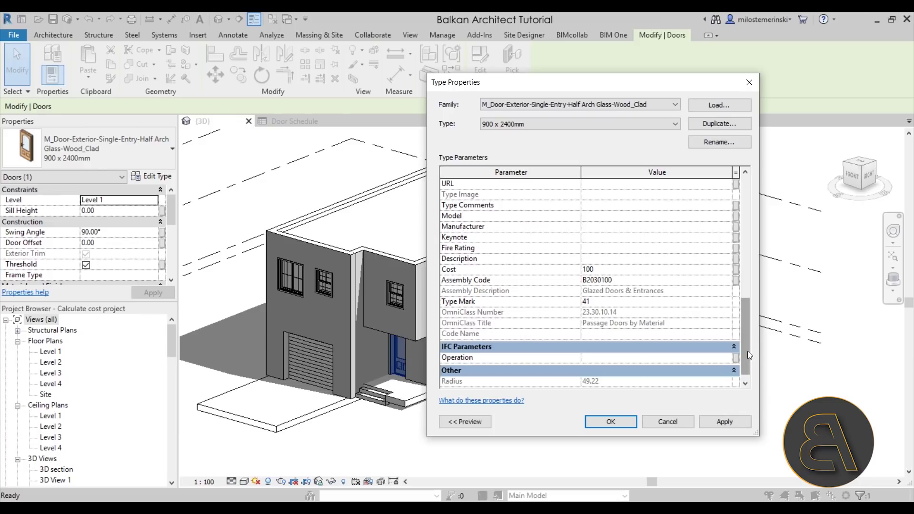
left_click(721, 423)
left_click(611, 422)
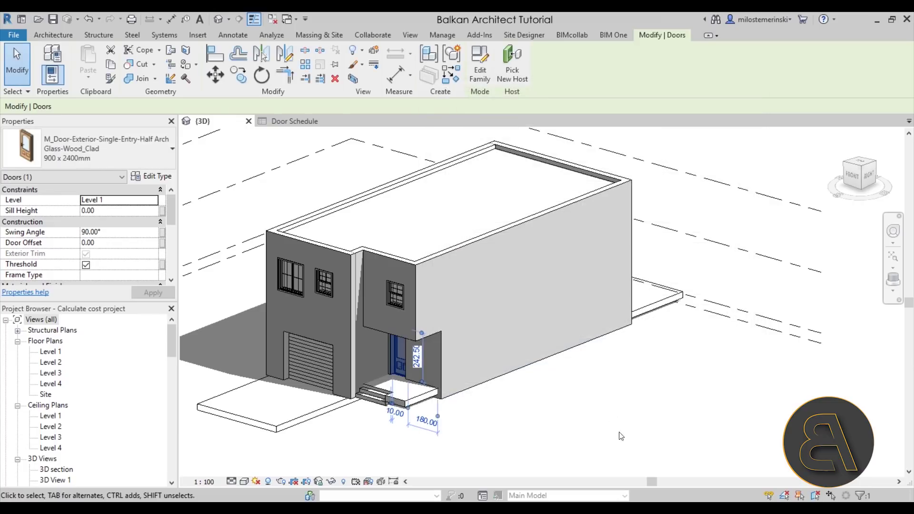
key("Escape")
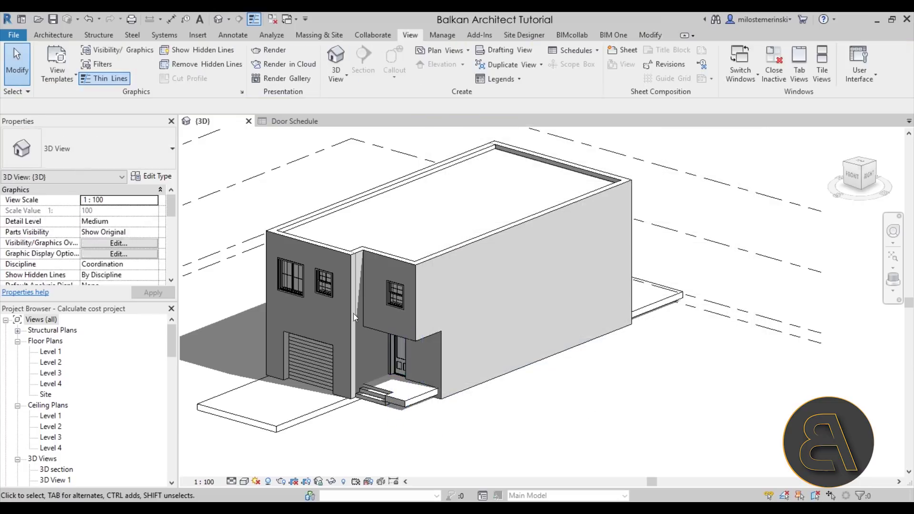
left_click(404, 356)
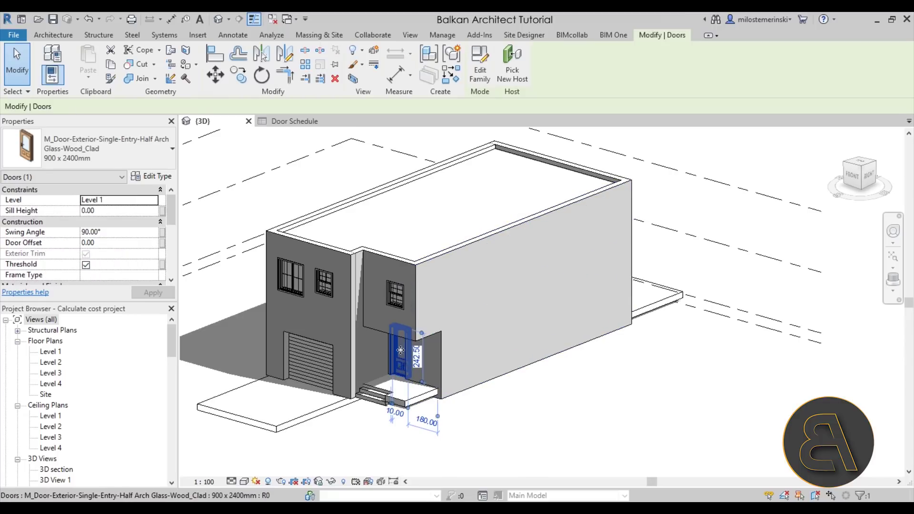
key("Escape")
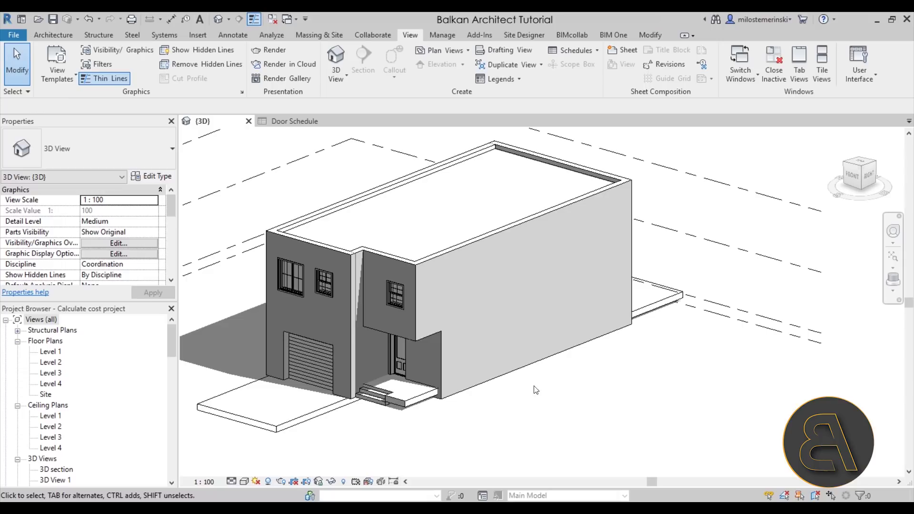
left_click(293, 121)
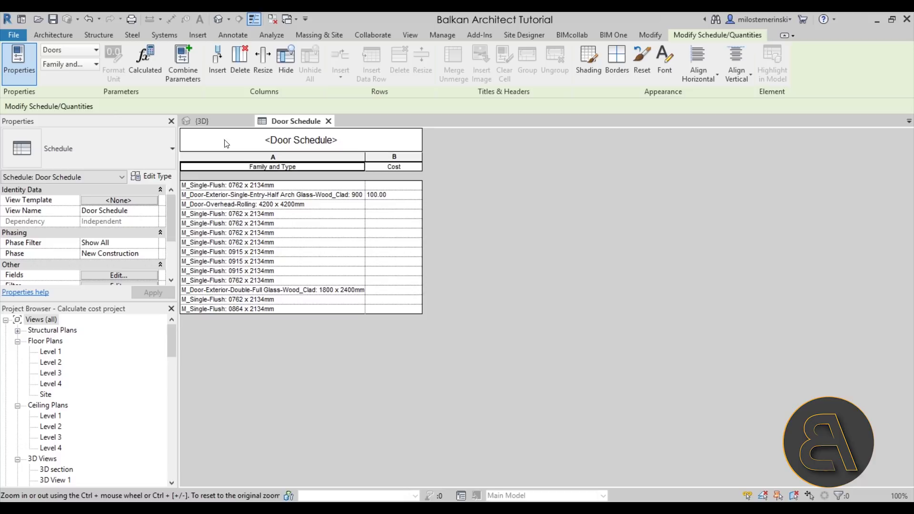
- Inspect the Cost parameter in the type properties of the single-flush door beside the stairs on the Level 1 floor plan
left_click(214, 121)
middle_click_drag(533, 346, 384, 377, "shift")
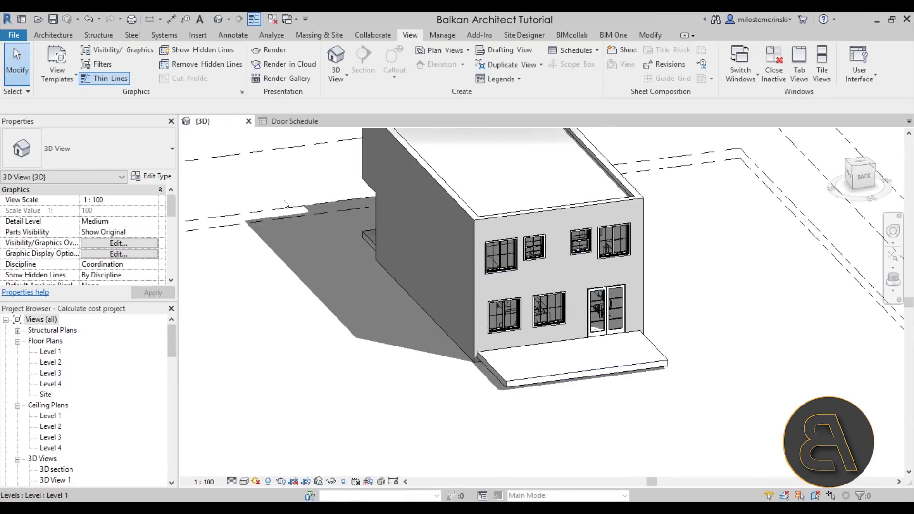
double_click(53, 351)
scroll(571, 329, "up", 8)
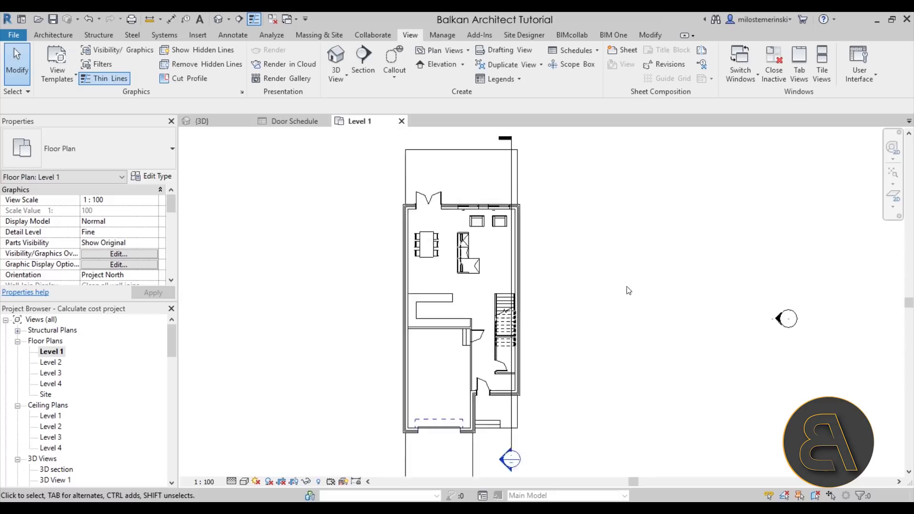
left_click(473, 354)
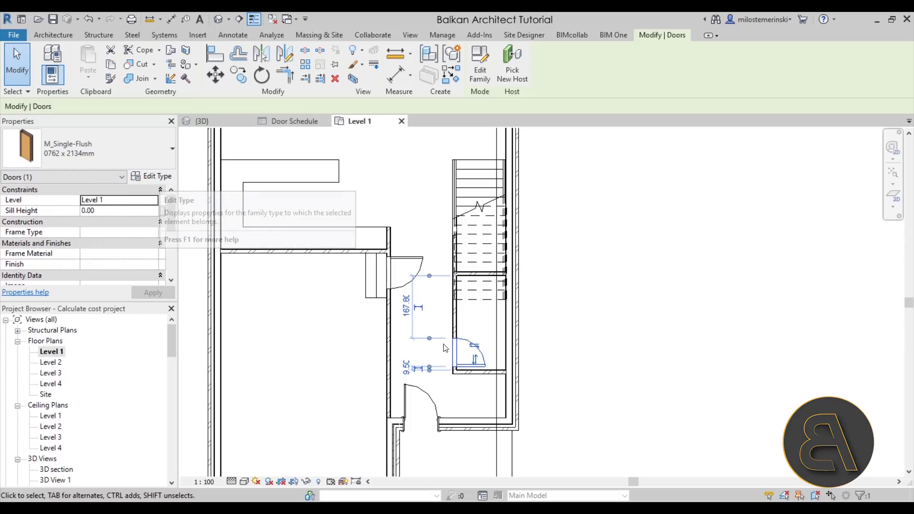
left_click(152, 176)
scroll(627, 259, "down", 5)
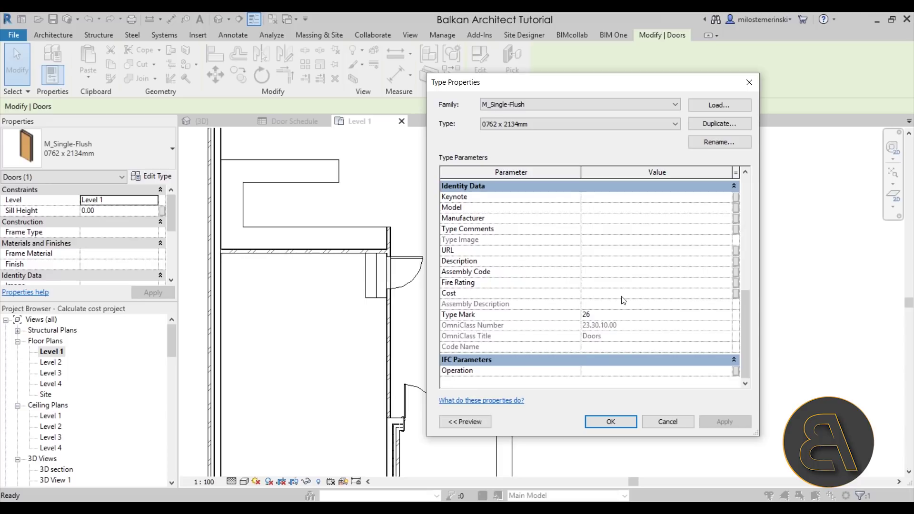
left_click(611, 422)
- Set the Cost of the M_Single-Flush 0762 x 2134mm type to 80 in the Door Schedule, applying it to all elements of that type
left_click(293, 123)
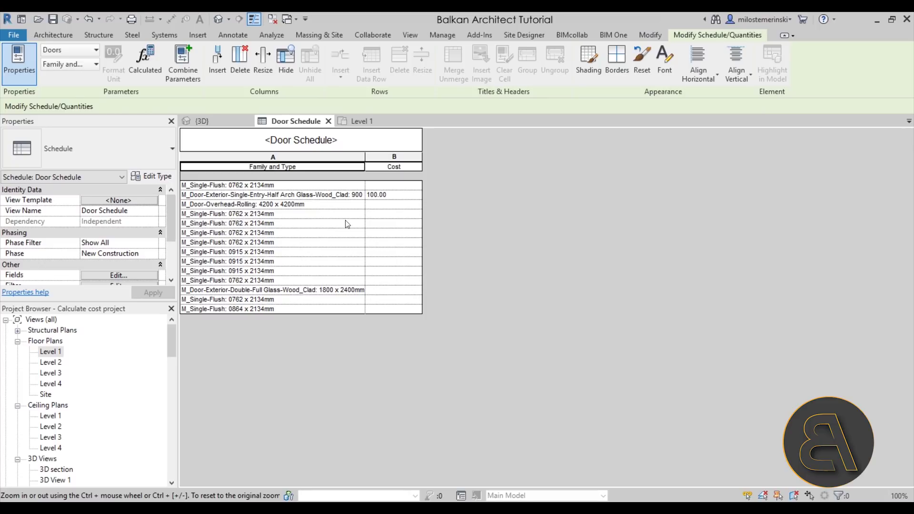
left_click(379, 215)
type("80")
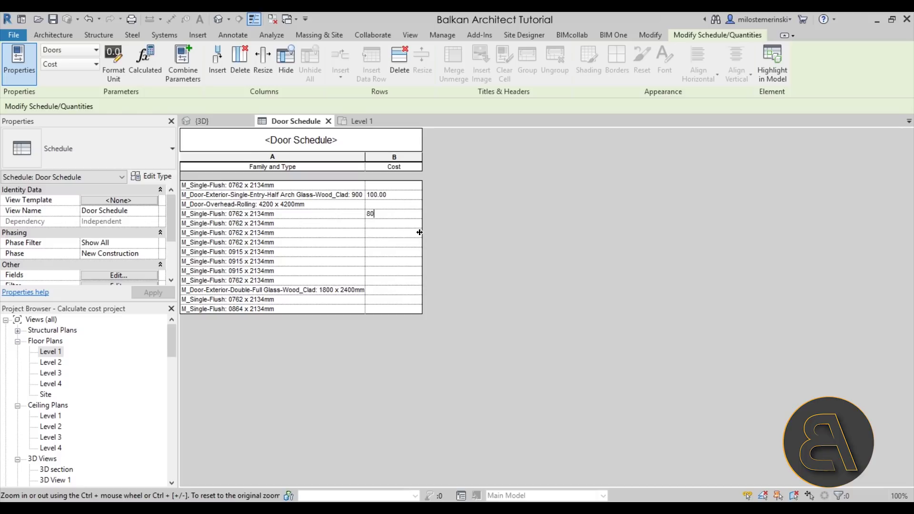
left_click(374, 282)
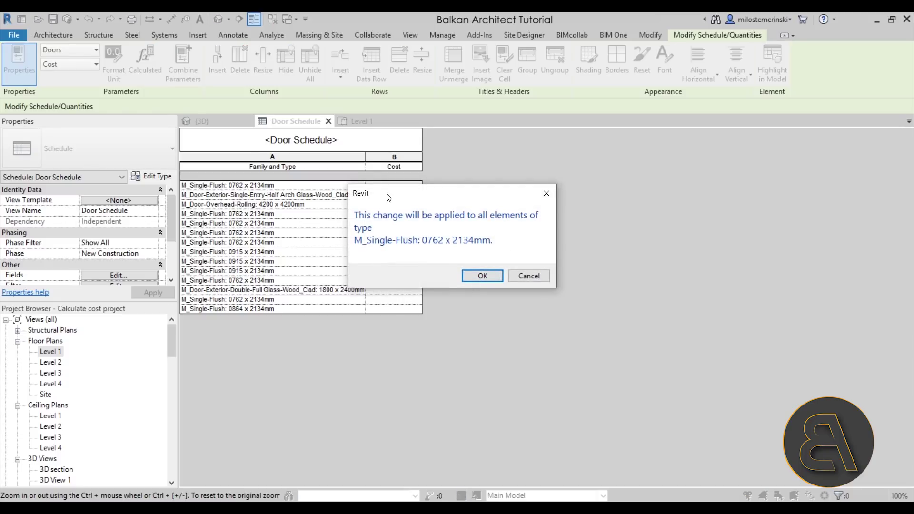
left_click_drag(387, 194, 391, 214)
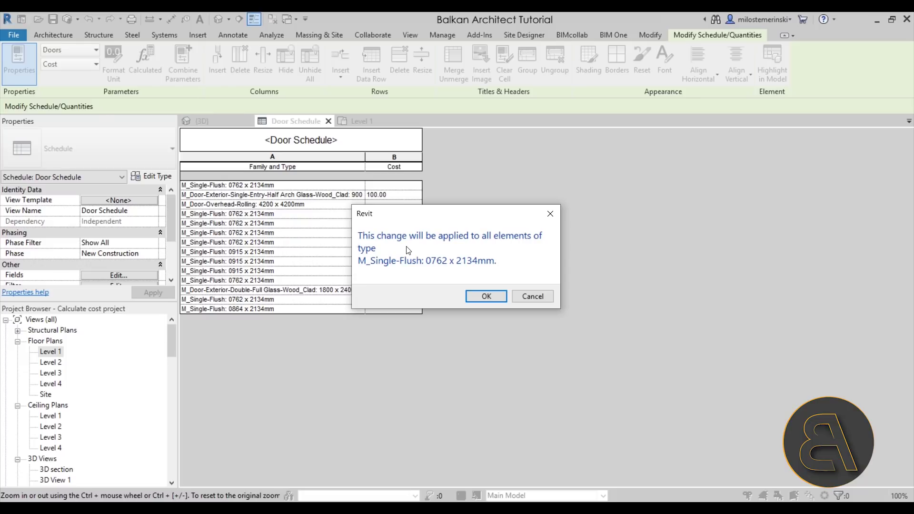
left_click(484, 297)
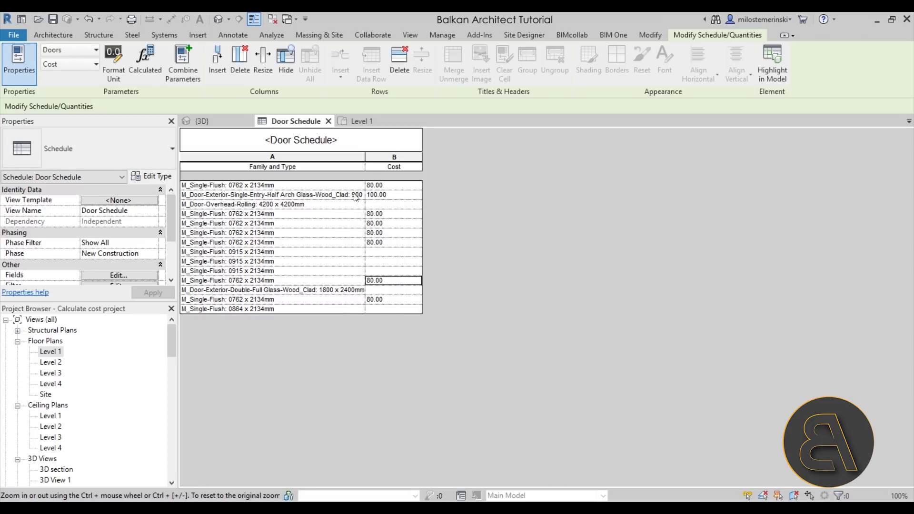
- Check the Cost value in the type properties of the M_Single-Flush 0762 x 2134mm door by the stairs on Level 1
left_click(358, 119)
key("Escape")
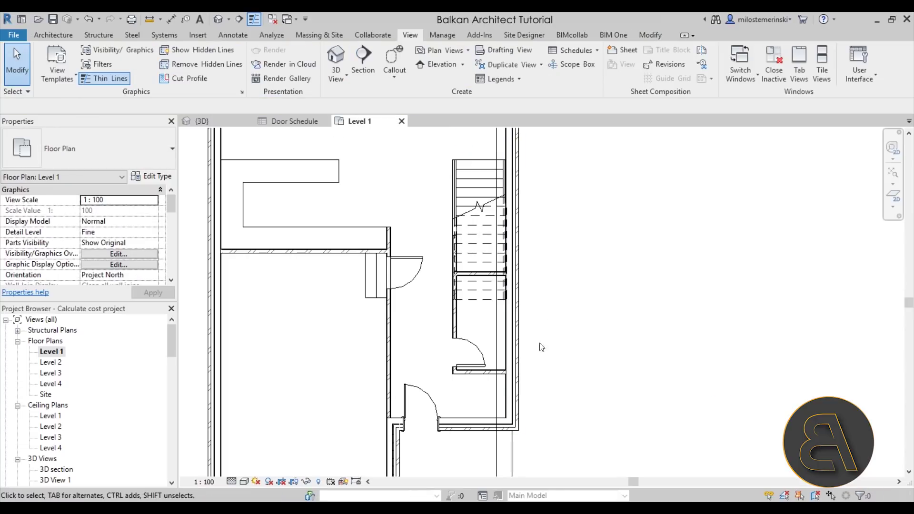
left_click(485, 358)
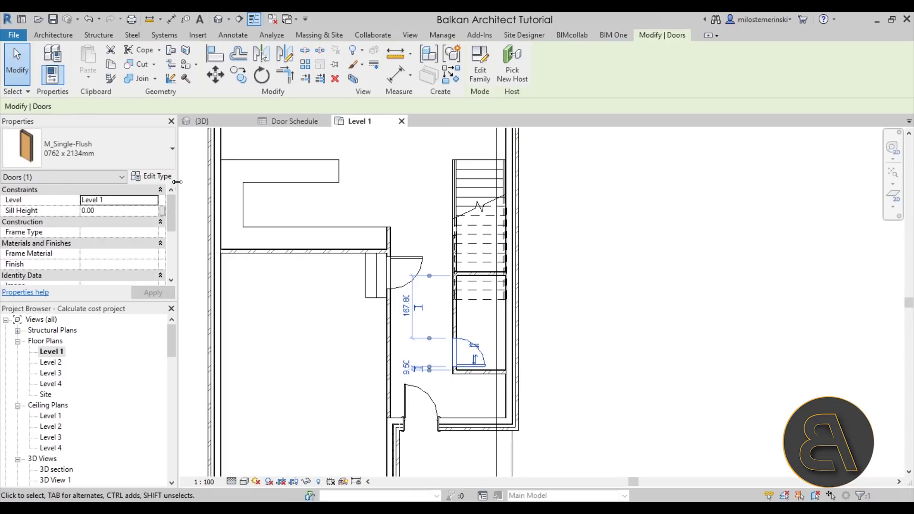
left_click(152, 177)
scroll(575, 277, "down", 5)
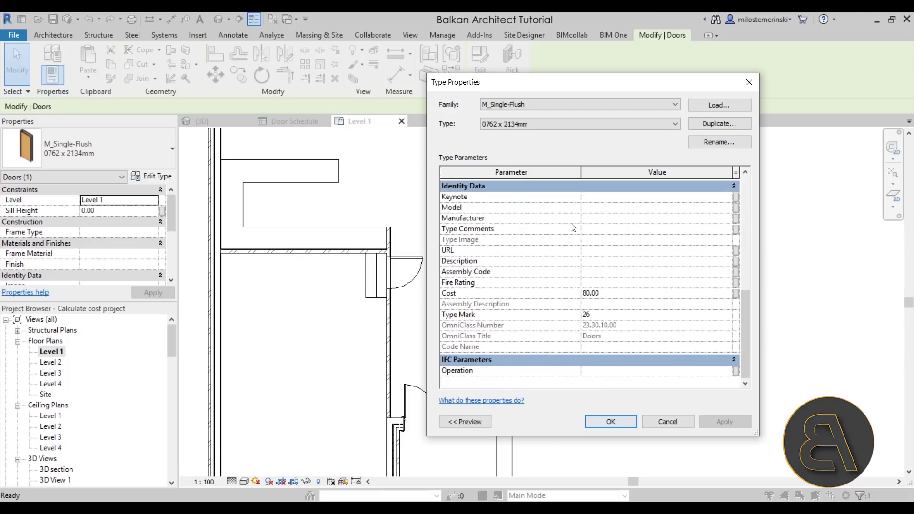
left_click(598, 423)
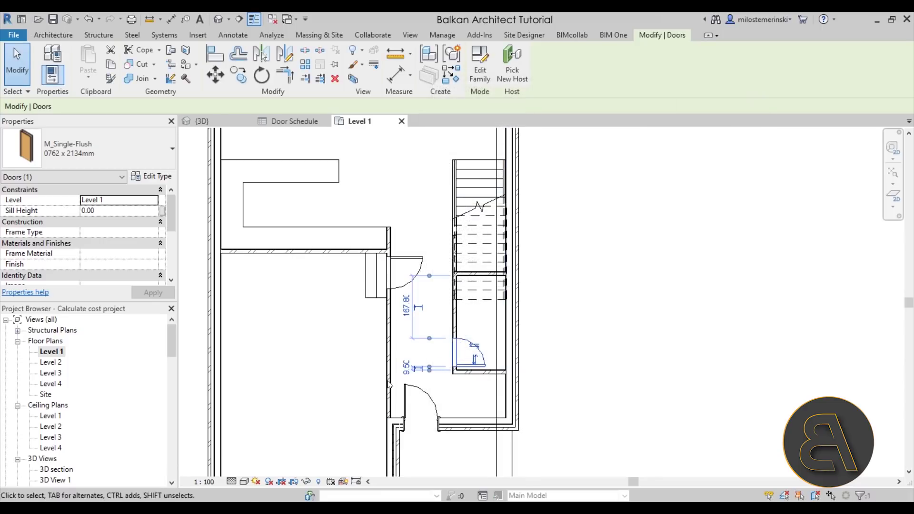
- Check the Cost parameter of the M_Single-Flush 0864 x 2134mm door on Level 1 and close its type properties without changes
left_click(406, 272)
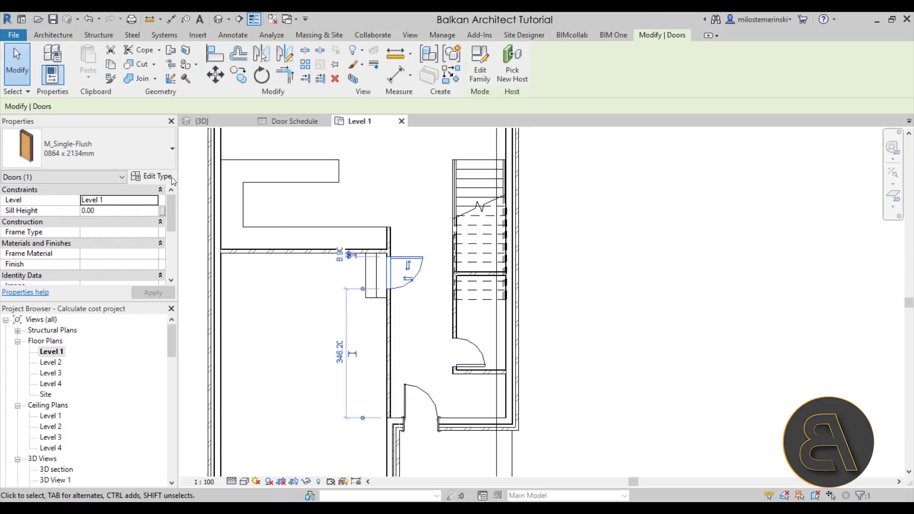
left_click(153, 177)
scroll(477, 285, "down", 10)
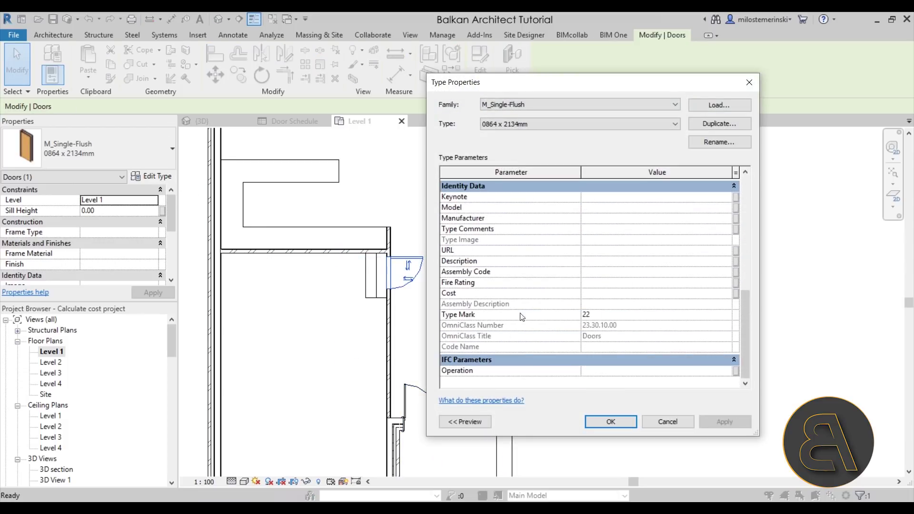
left_click(645, 421)
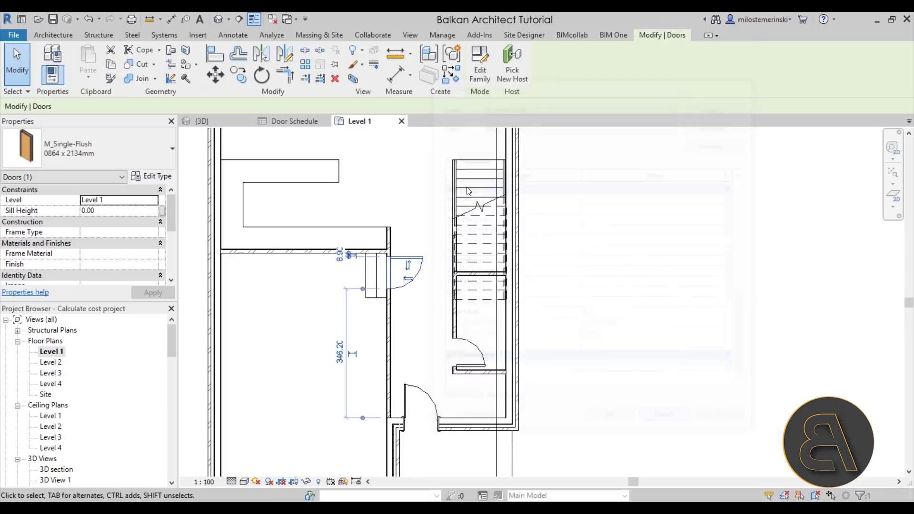
- Set the Cost of the M_Single-Flush 0915 x 2134mm type to 120 in the Door Schedule for all its elements
left_click(294, 120)
left_click(385, 251)
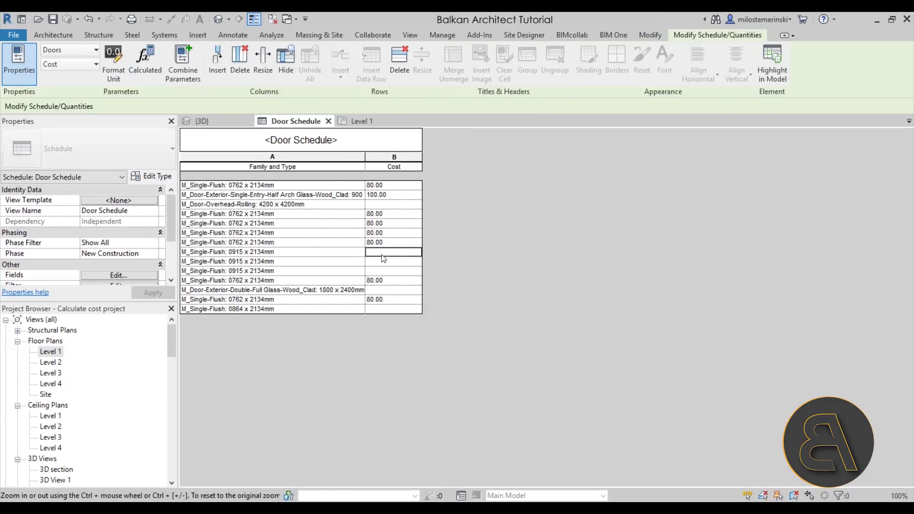
type("120")
key("Return")
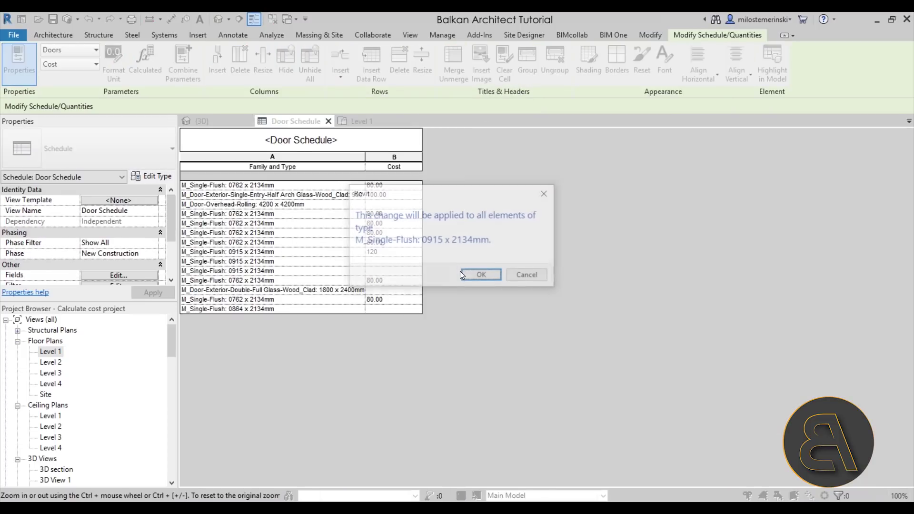
left_click(485, 274)
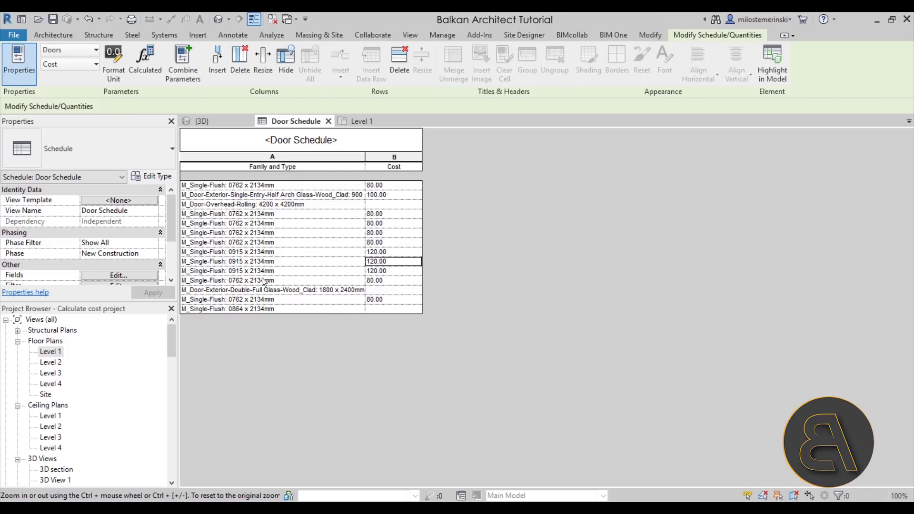
- Set the Cost of the M_Door-Exterior-Double-Full Glass-Wood_Clad 1800 x 2400mm type to 160 and the M_Single-Flush 0864 x 2134mm type to 90
left_click(386, 291)
left_click(381, 310)
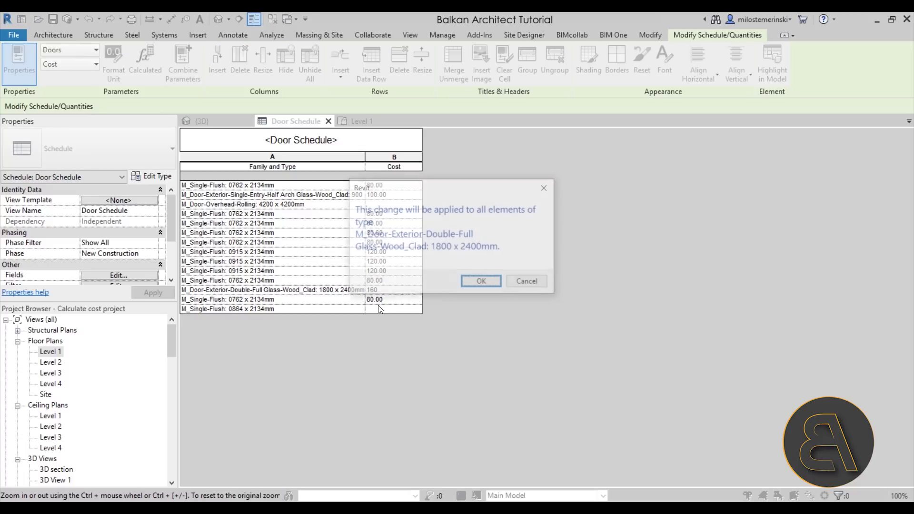
left_click(482, 281)
type("90")
left_click(369, 204)
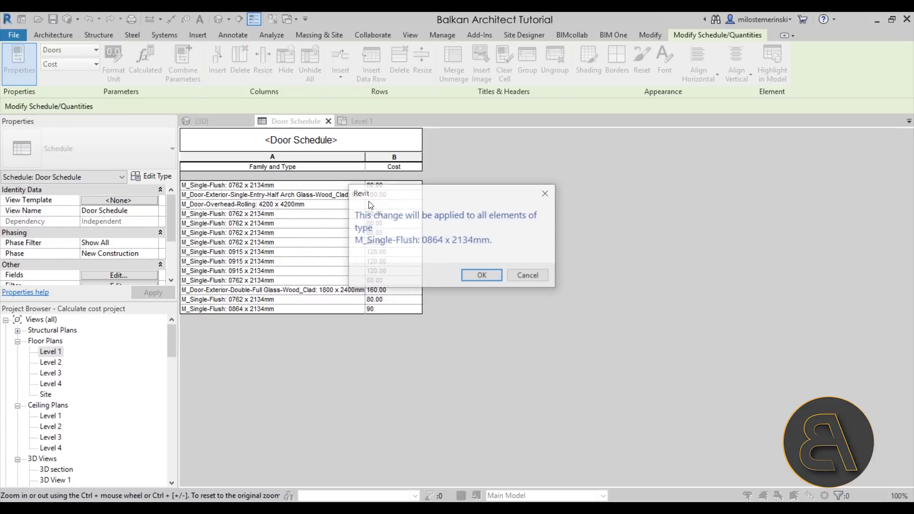
left_click(482, 276)
- Set the Cost of the M_Door-Overhead-Rolling 4200 x 4200mm type to 600 in the Door Schedule for all its elements
left_click(379, 205)
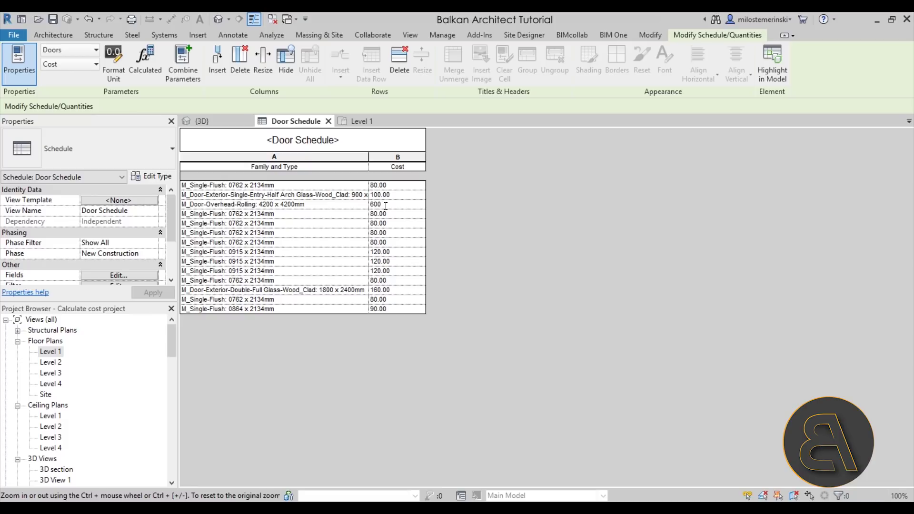
type("600")
key("Return")
left_click(476, 275)
- Turn on grand totals with title, count, and totals for the Door Schedule and set its Cost field to Calculate totals
scroll(110, 228, "down", 2)
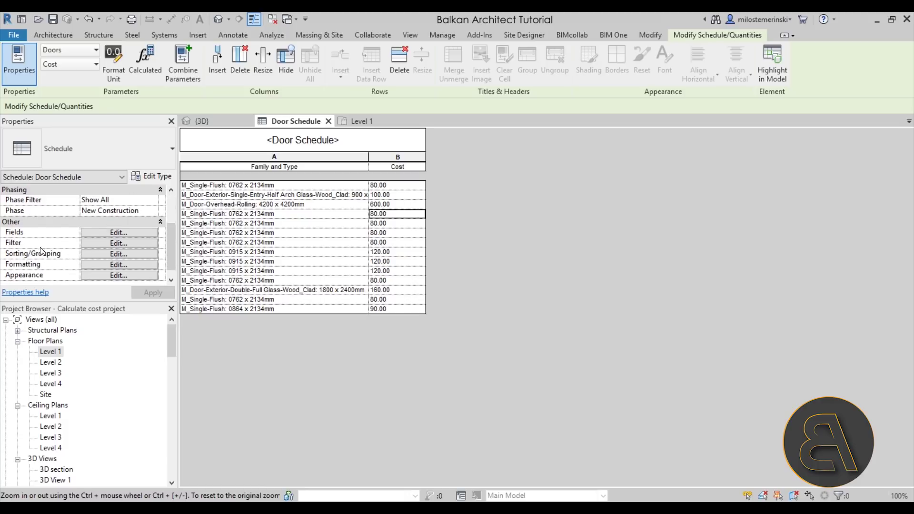
left_click(90, 254)
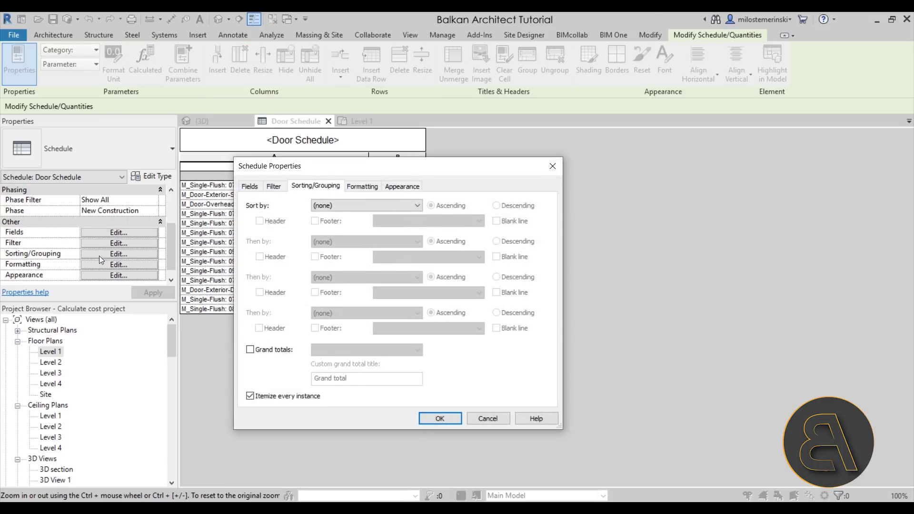
left_click(265, 350)
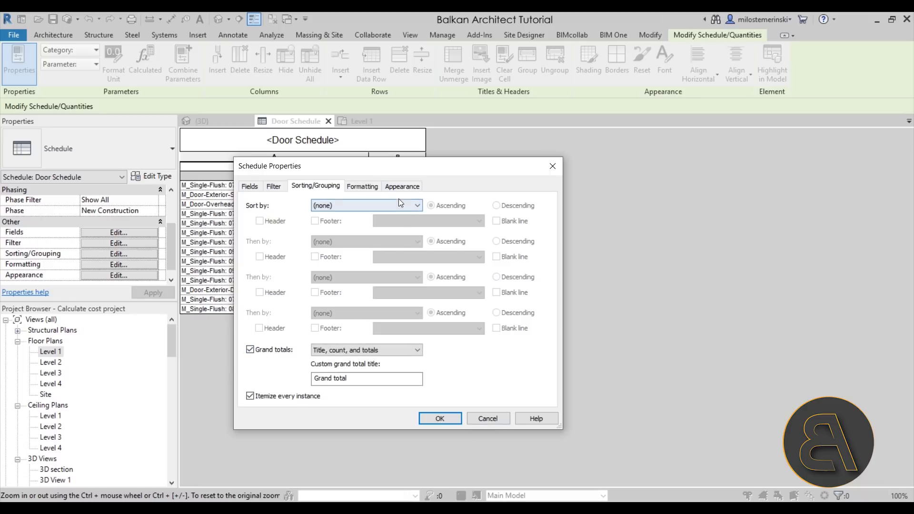
left_click(362, 186)
left_click(262, 223)
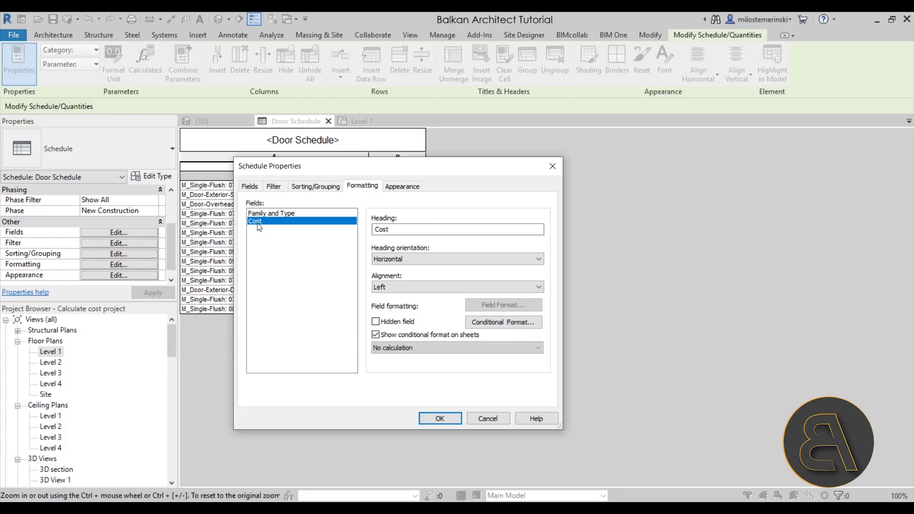
left_click(382, 349)
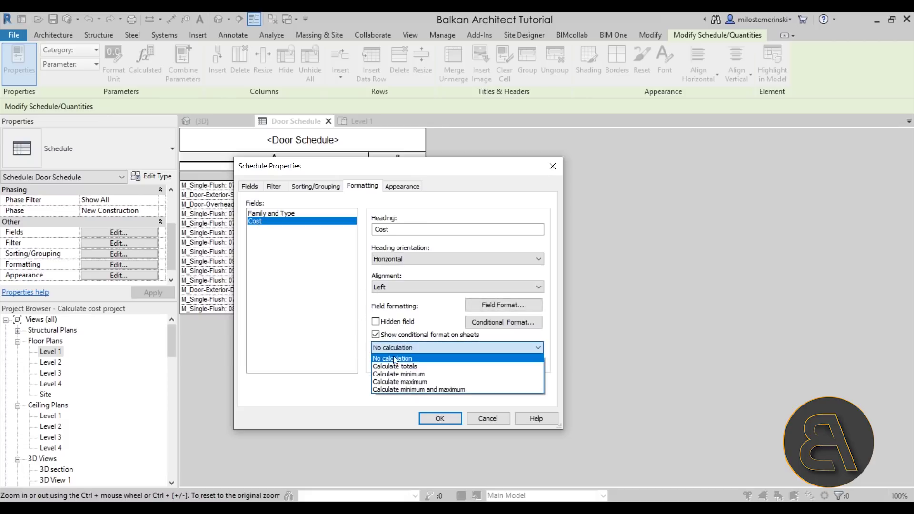
left_click(408, 363)
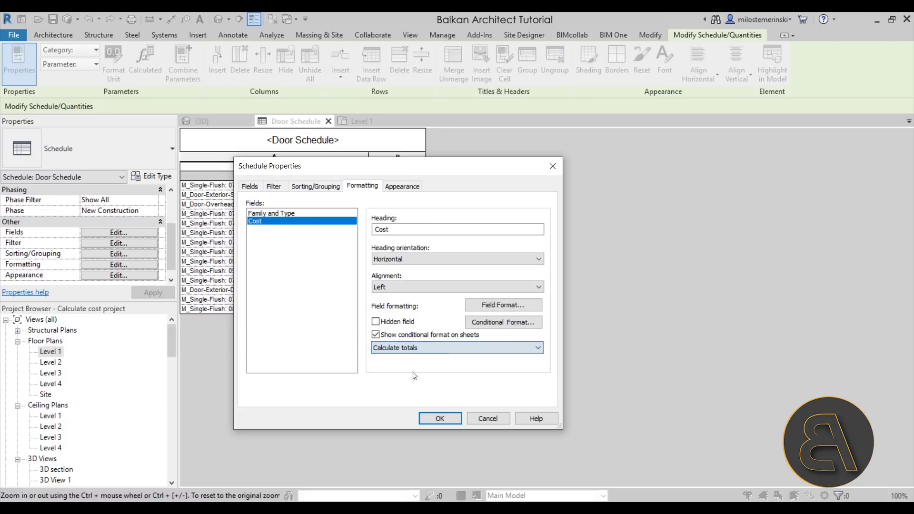
left_click(438, 418)
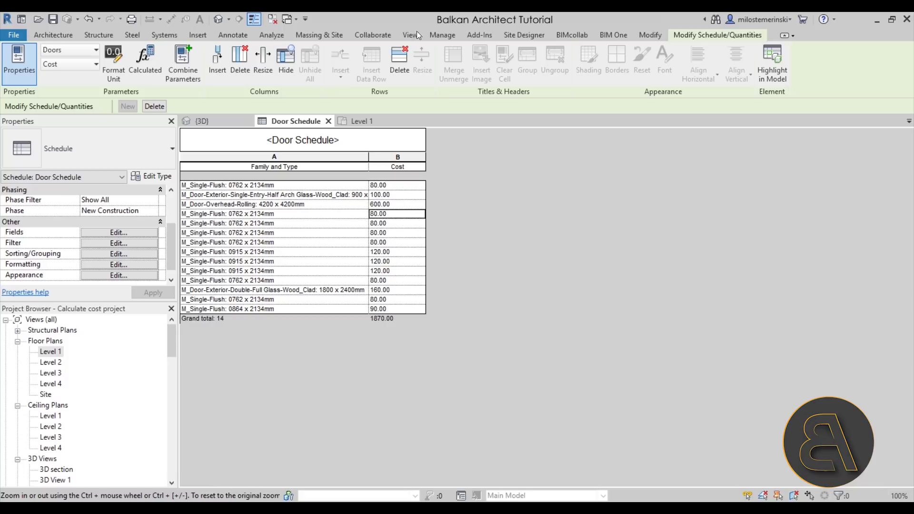
- Set the Currency unit symbol to $ in the project units
left_click(442, 35)
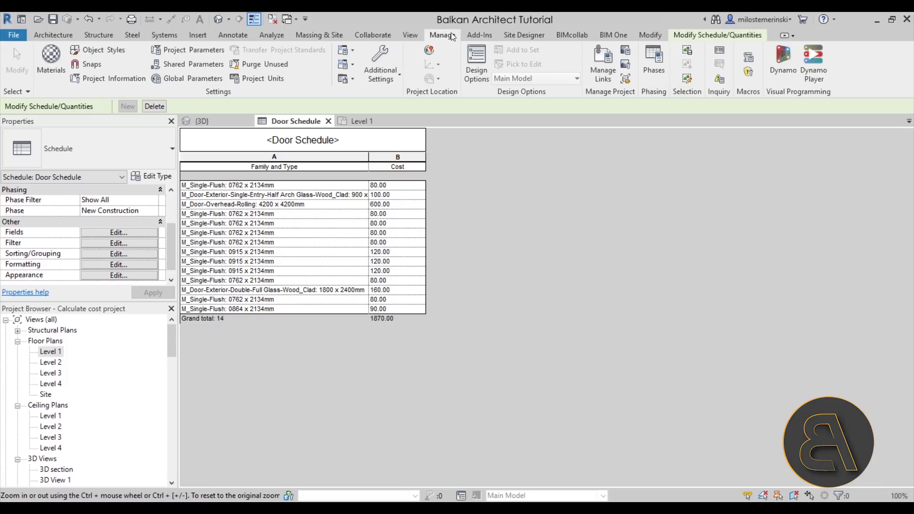
left_click(279, 79)
left_click_drag(773, 100, 470, 111)
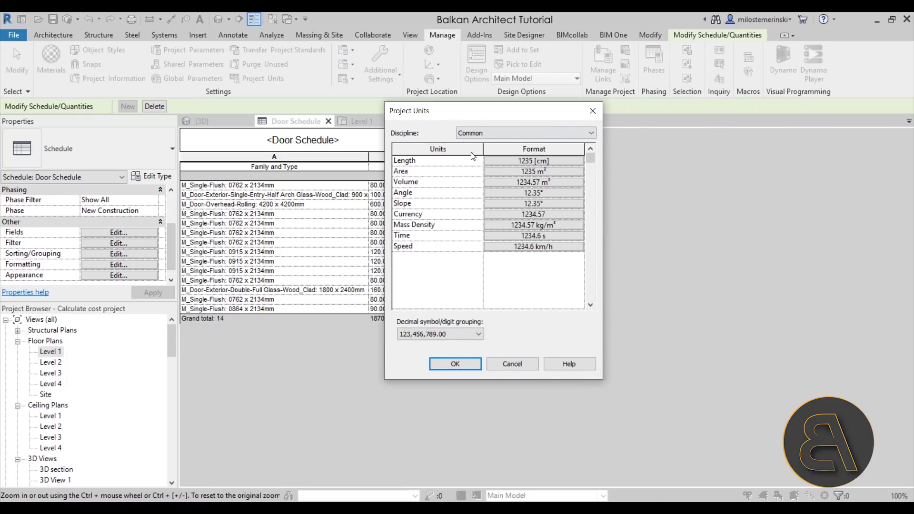
left_click(542, 215)
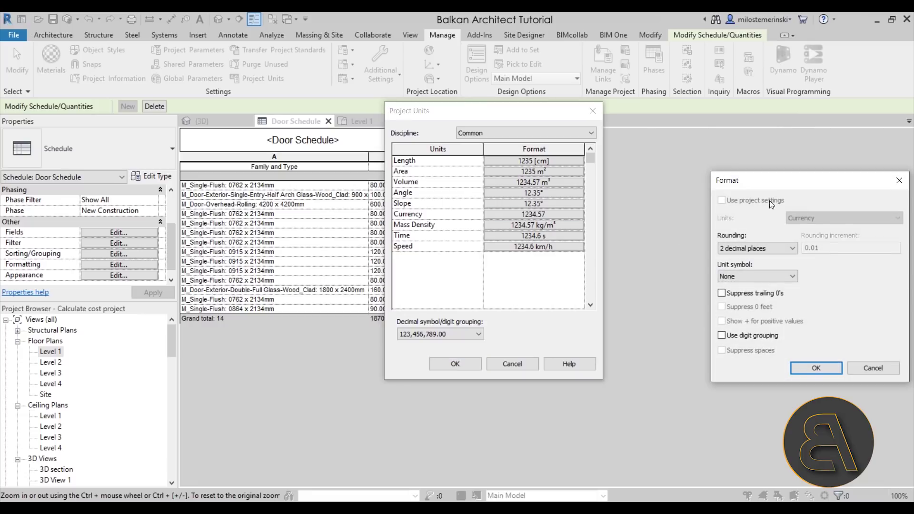
left_click_drag(769, 181, 420, 174)
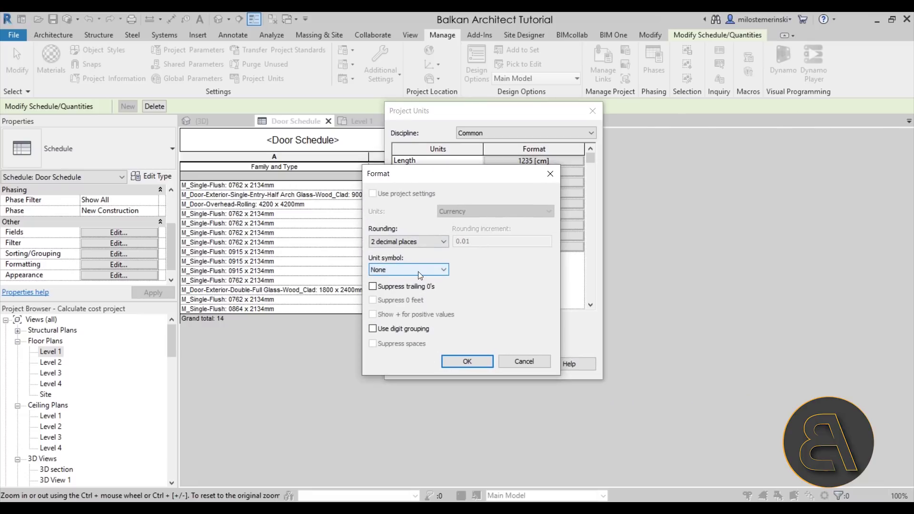
left_click(395, 269)
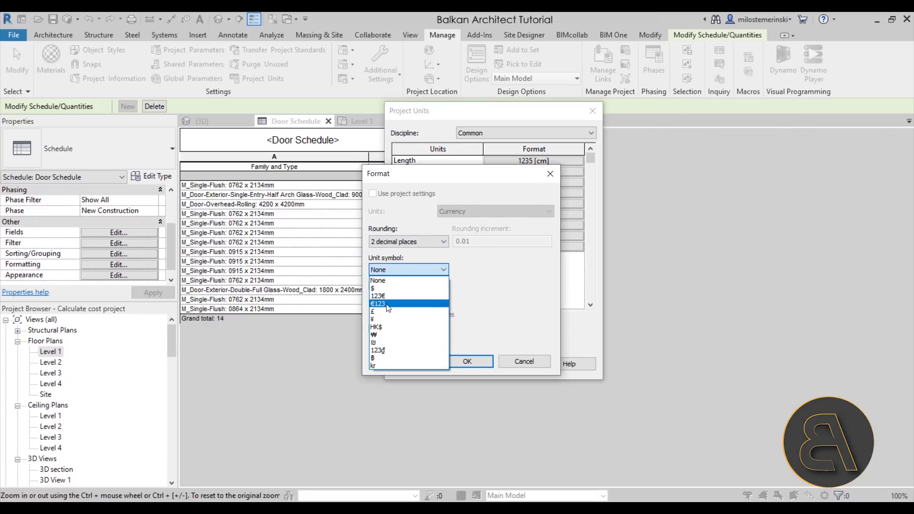
left_click(376, 288)
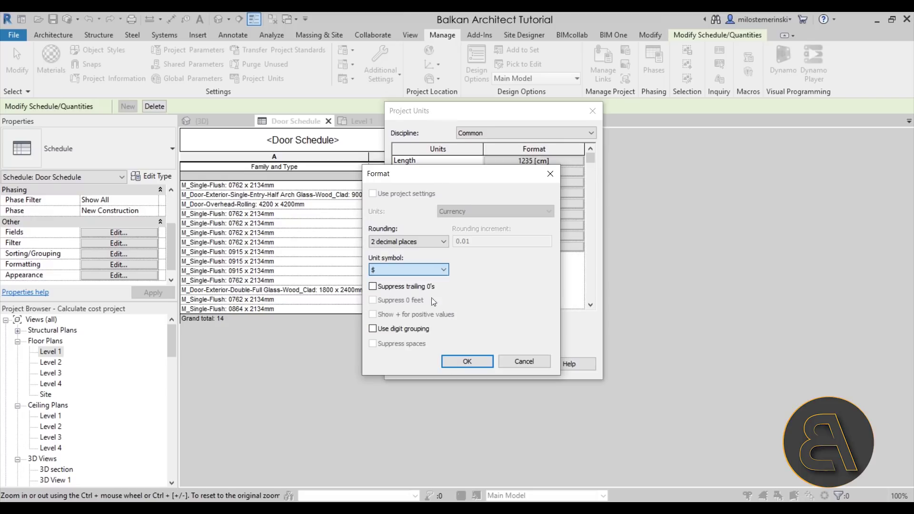
left_click(468, 361)
left_click(453, 364)
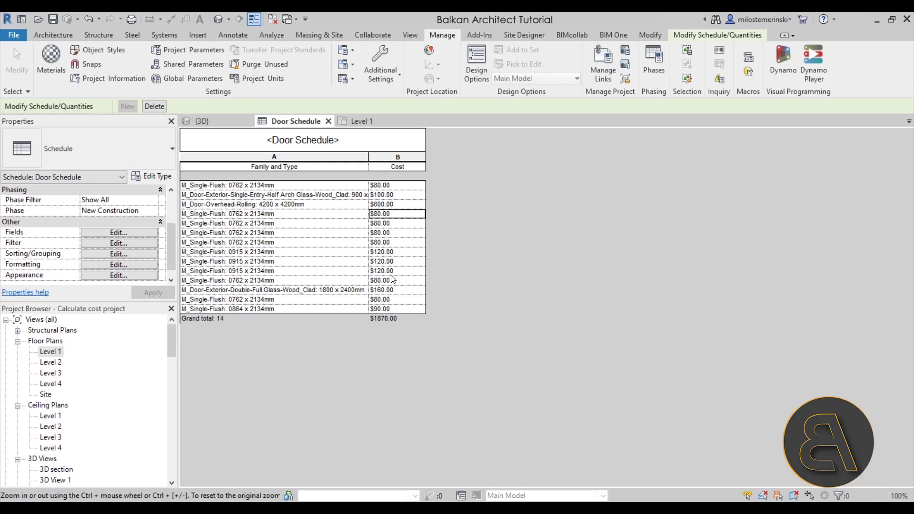
- Look over the building in the 3D view and check the grand total of the Door Schedule
left_click(205, 126)
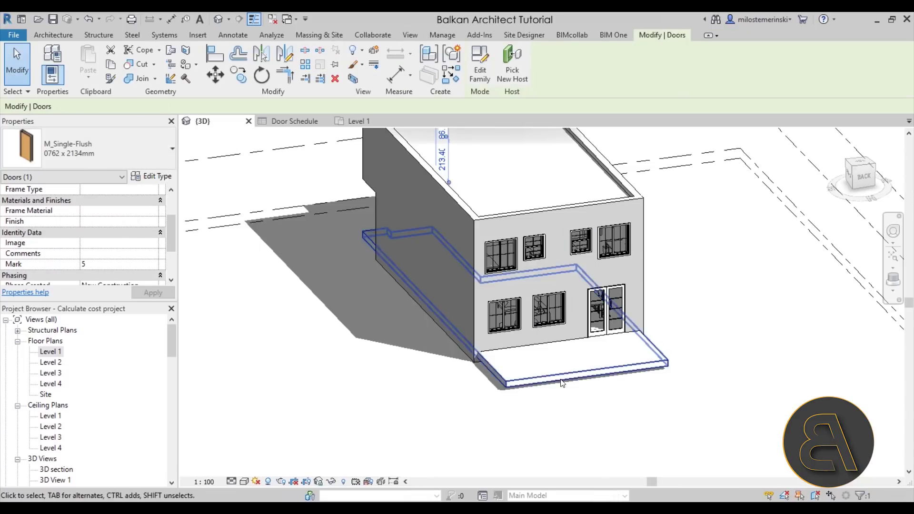
middle_click_drag(710, 394, 458, 397, "shift")
left_click(458, 396)
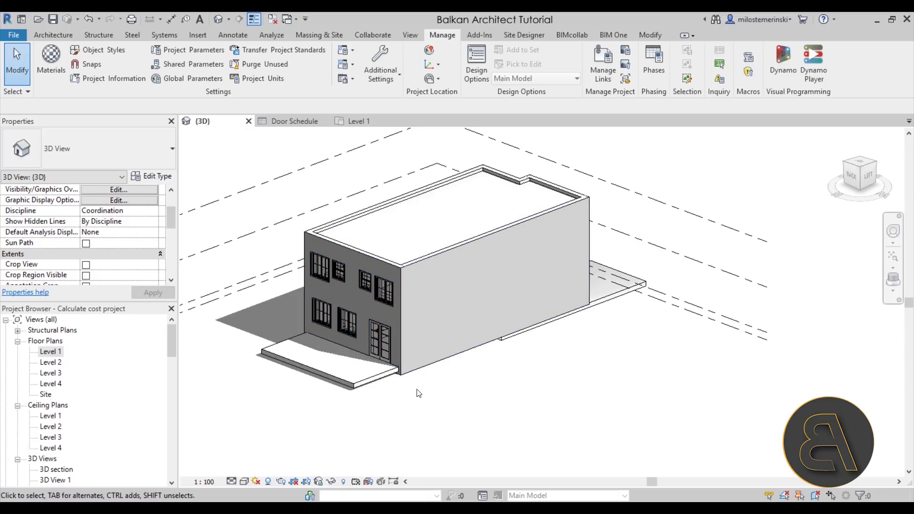
left_click(298, 122)
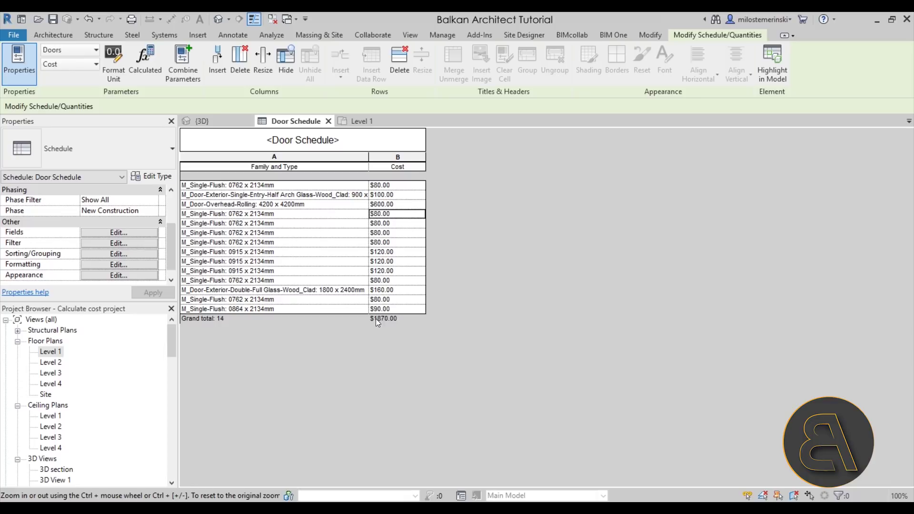
- Compare the Exterior - Brick on Mtl. Stud walls in the 3D view by selecting the long side wall, garage front wall and short upper-floor wall
left_click(225, 124)
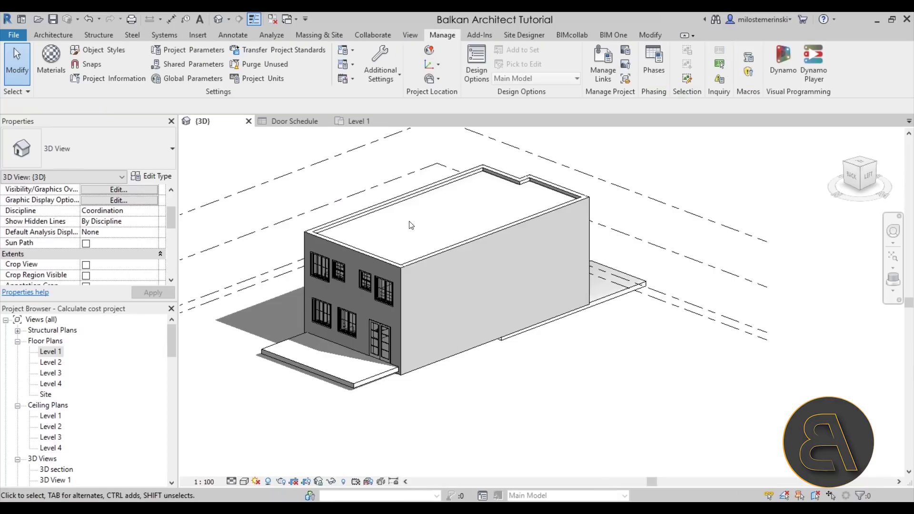
middle_click_drag(416, 225, 432, 272, "shift")
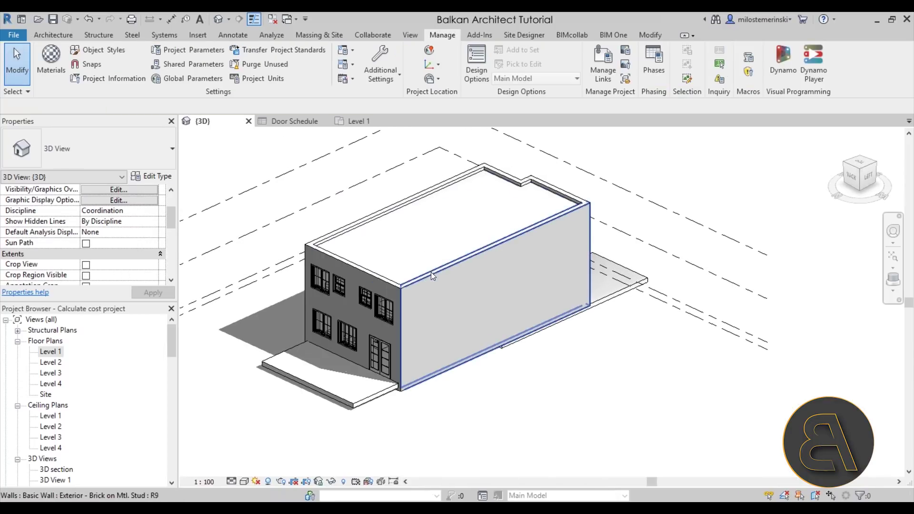
left_click(430, 273)
key("Escape")
left_click(430, 296)
middle_click_drag(509, 304, 500, 400, "shift")
scroll(387, 250, "up", 4)
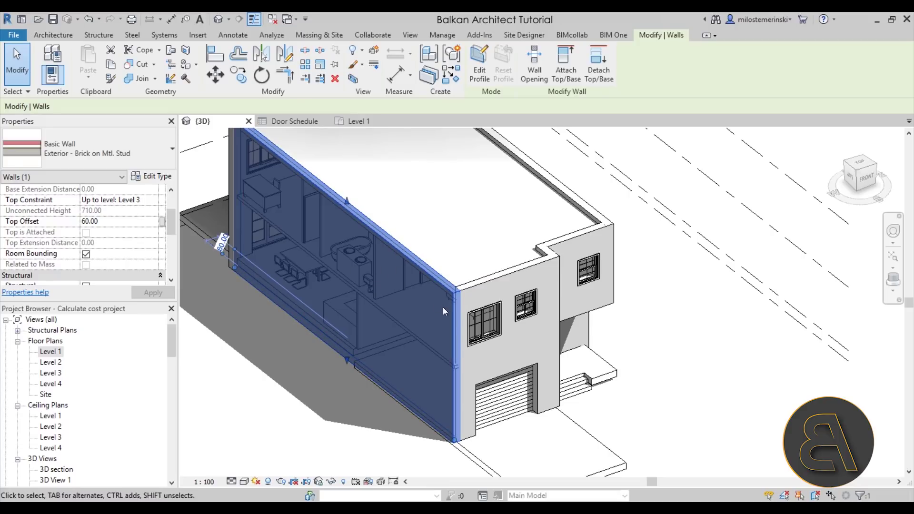
key("Escape")
left_click(489, 285)
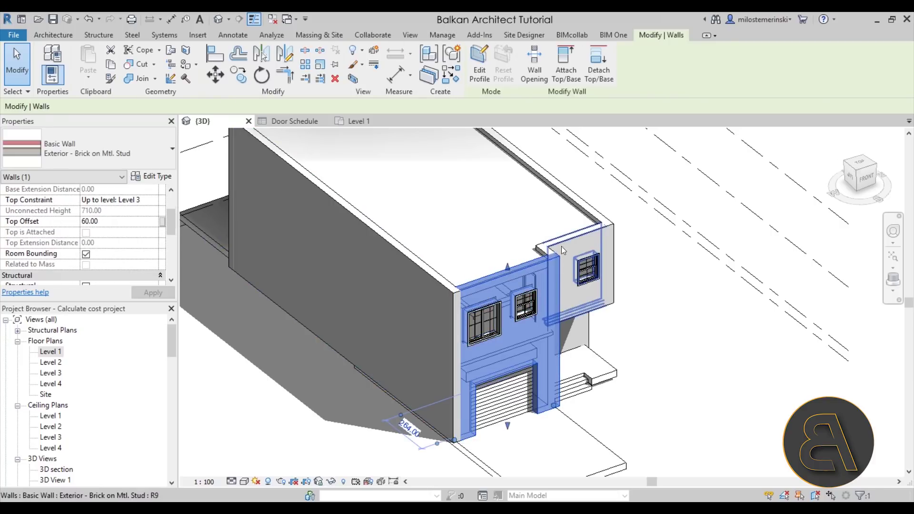
left_click(568, 238)
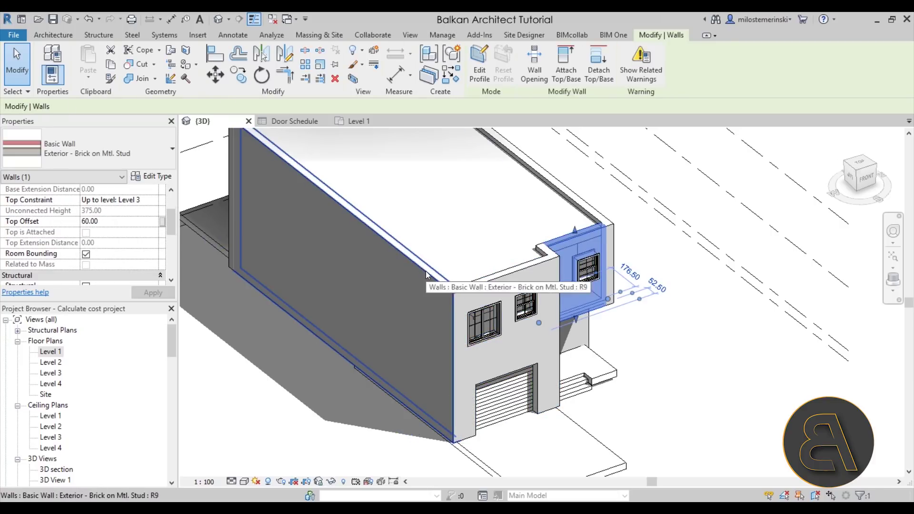
left_click(426, 270)
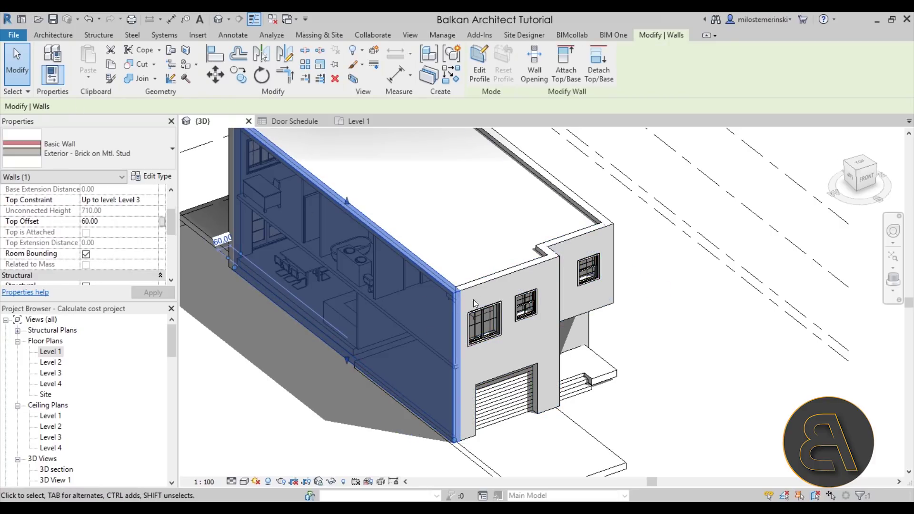
left_click(564, 239)
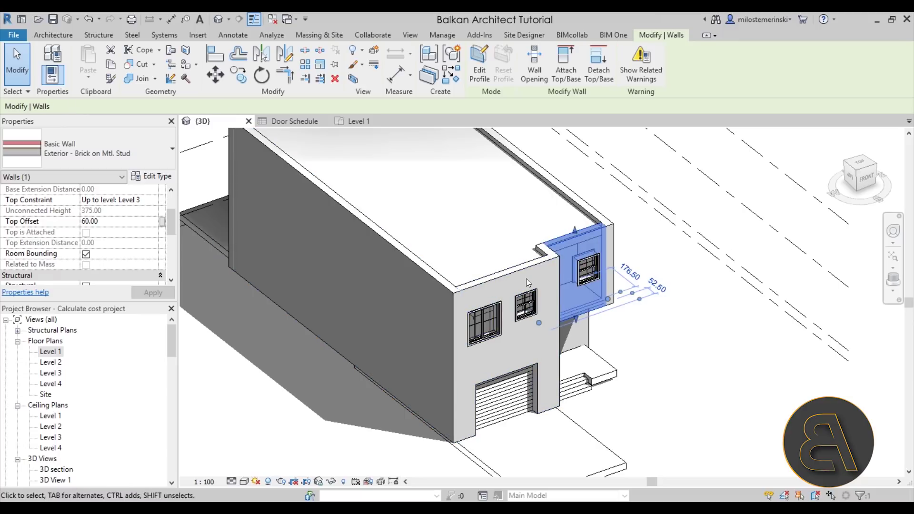
left_click(431, 272)
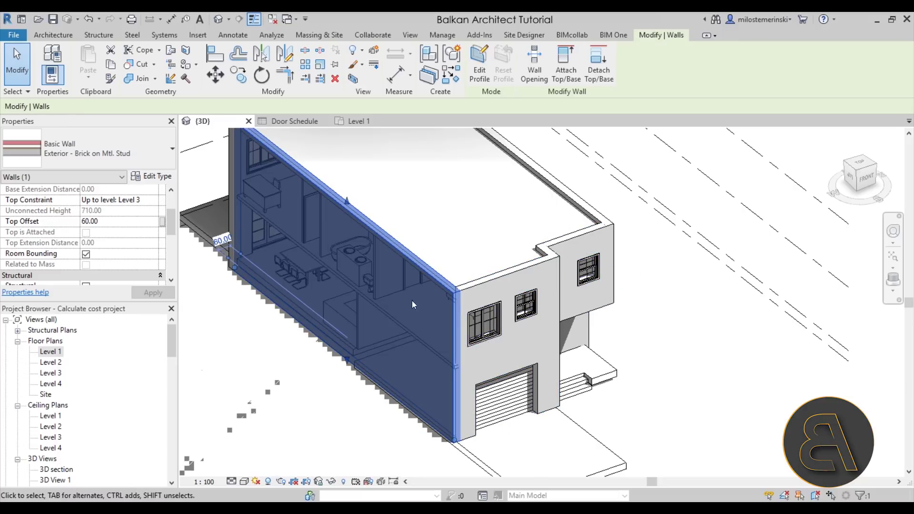
scroll(578, 322, "down", 2)
middle_click_drag(592, 362, 598, 405, "shift")
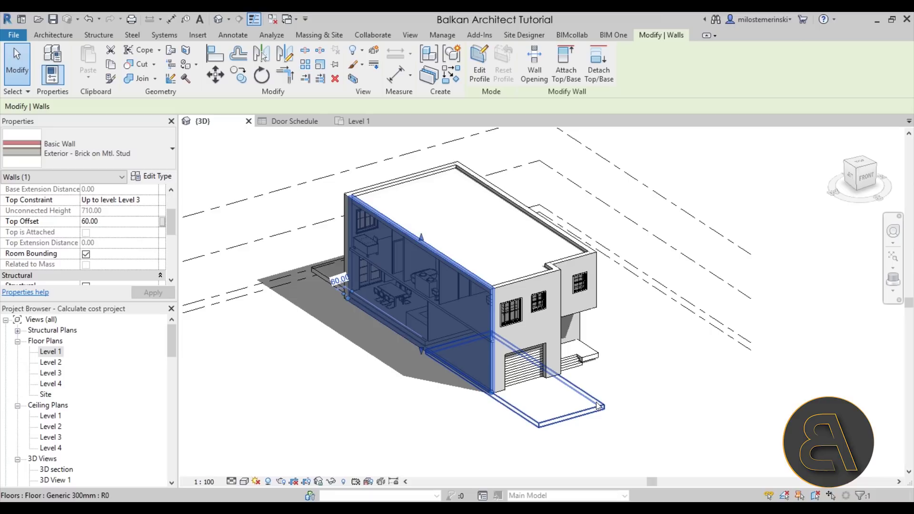
scroll(498, 272, "up", 4)
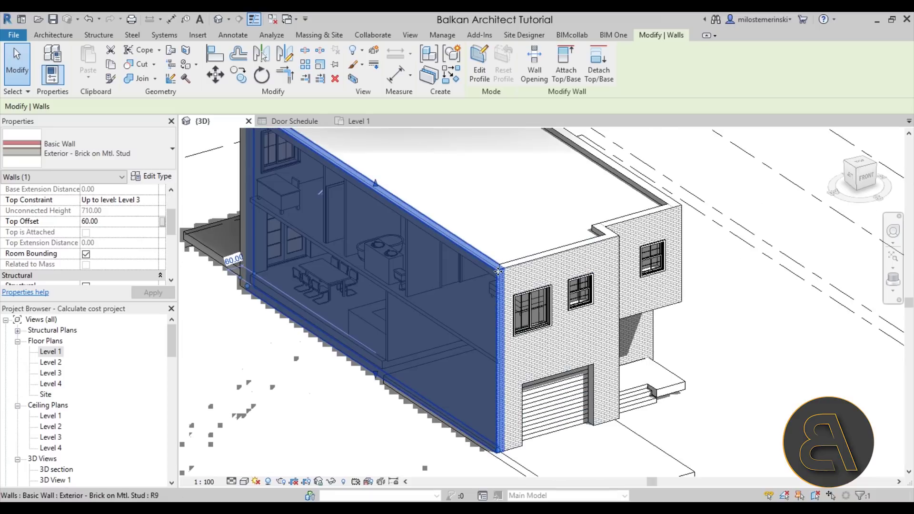
scroll(466, 262, "down", 2)
middle_click_drag(464, 274, 464, 280)
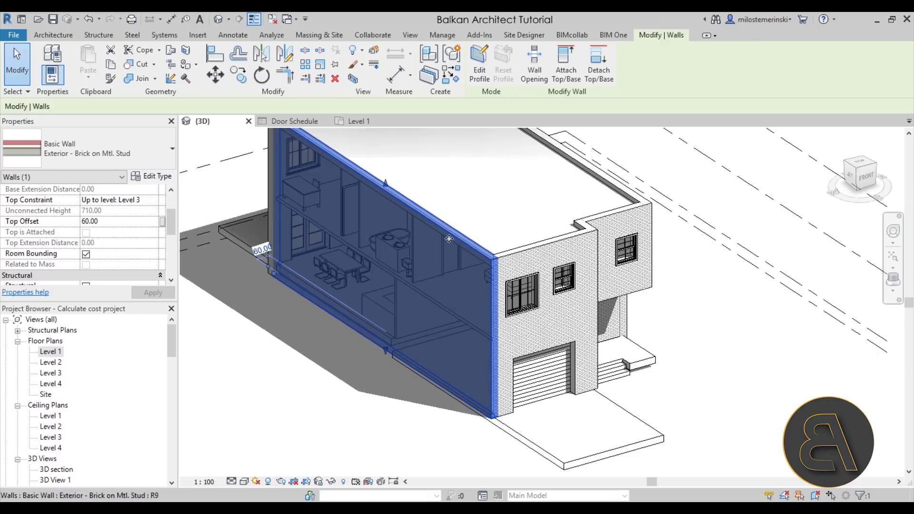
middle_click_drag(446, 231, 461, 251)
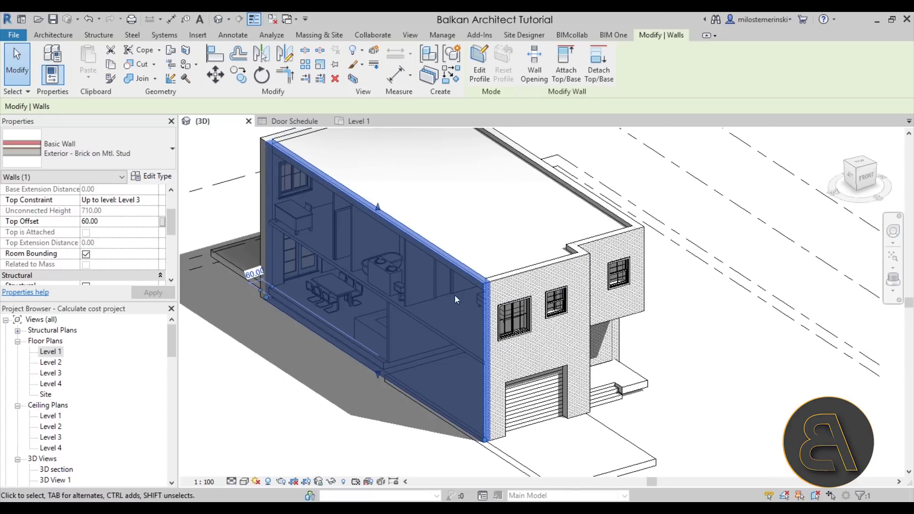
scroll(455, 295, "up", 2)
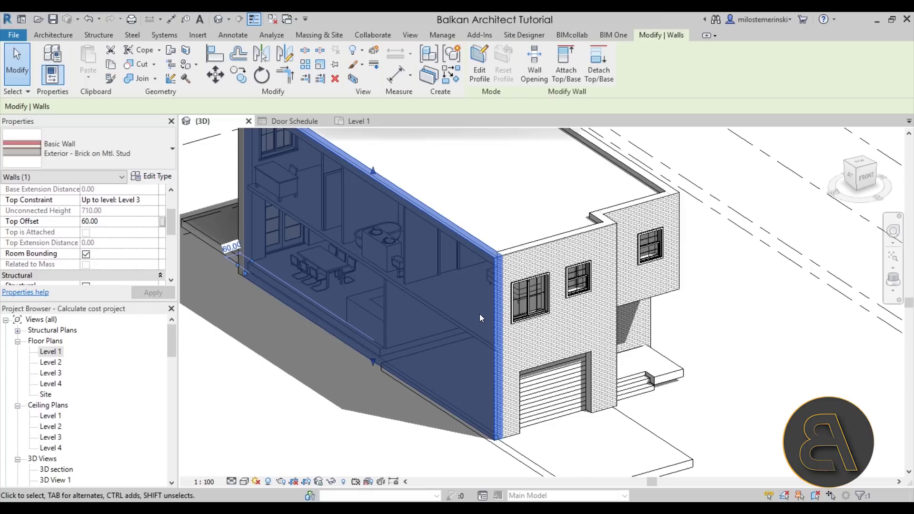
scroll(478, 213, "down", 3)
middle_click_drag(480, 209, 436, 238)
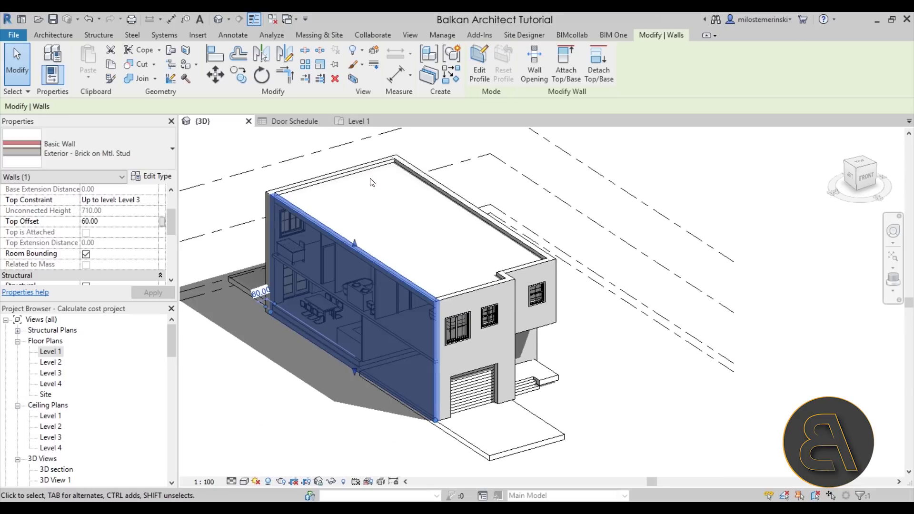
- Create a new schedule of building components for the Walls category
left_click(411, 35)
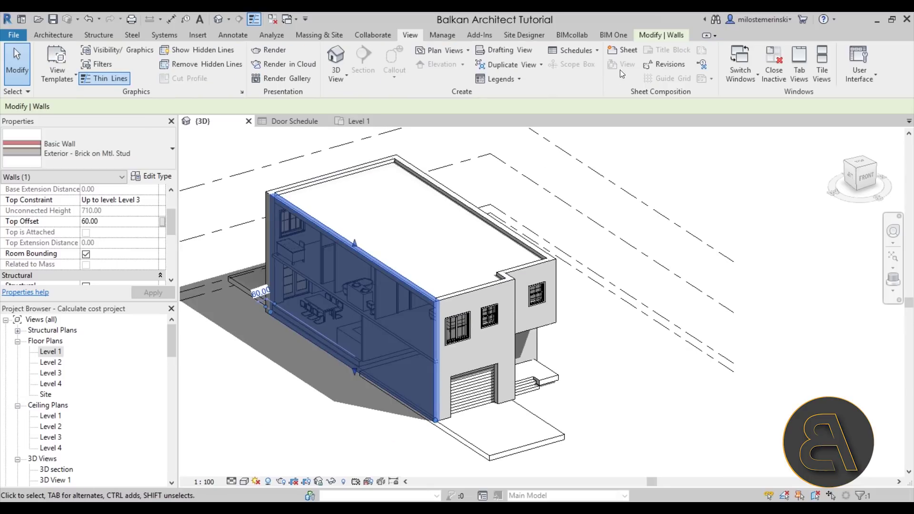
left_click(573, 50)
left_click(587, 74)
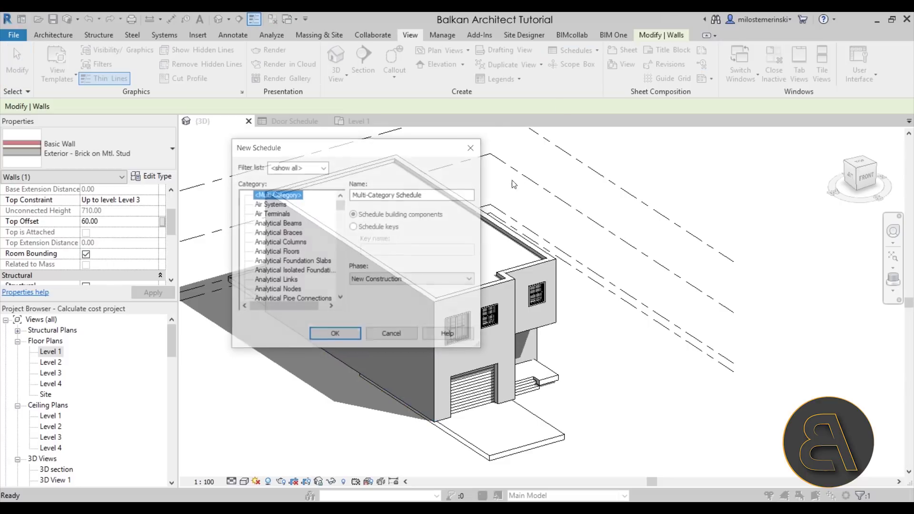
left_click_drag(342, 146, 339, 133)
left_click_drag(337, 187, 338, 285)
left_click(256, 256)
left_click(333, 318)
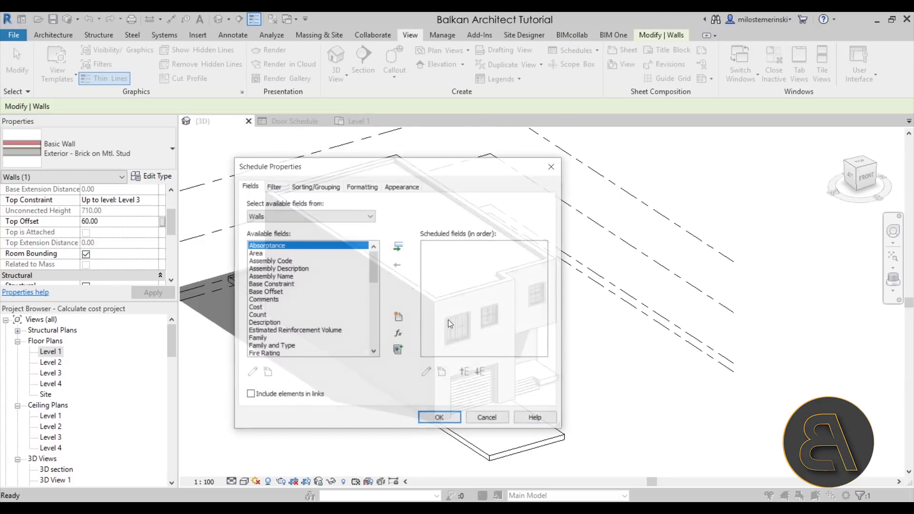
left_click_drag(394, 162, 379, 143)
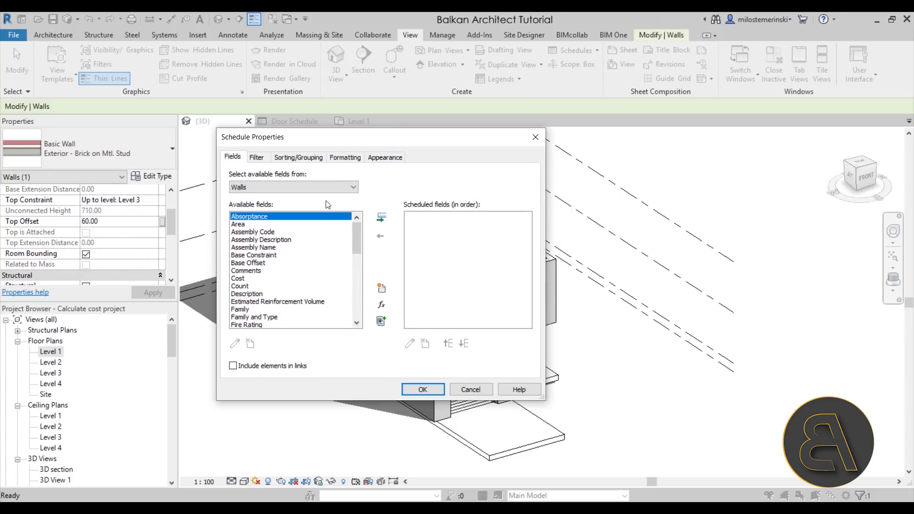
- Add the Family and Type, Cost, and Area fields to the wall schedule in that order
scroll(306, 275, "down", 2)
scroll(306, 275, "down", 2)
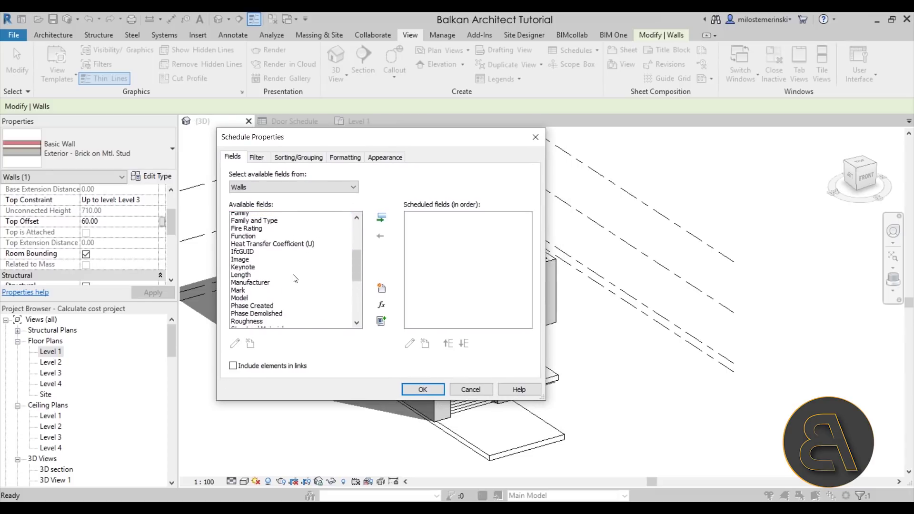
left_click(246, 226)
left_click(387, 221)
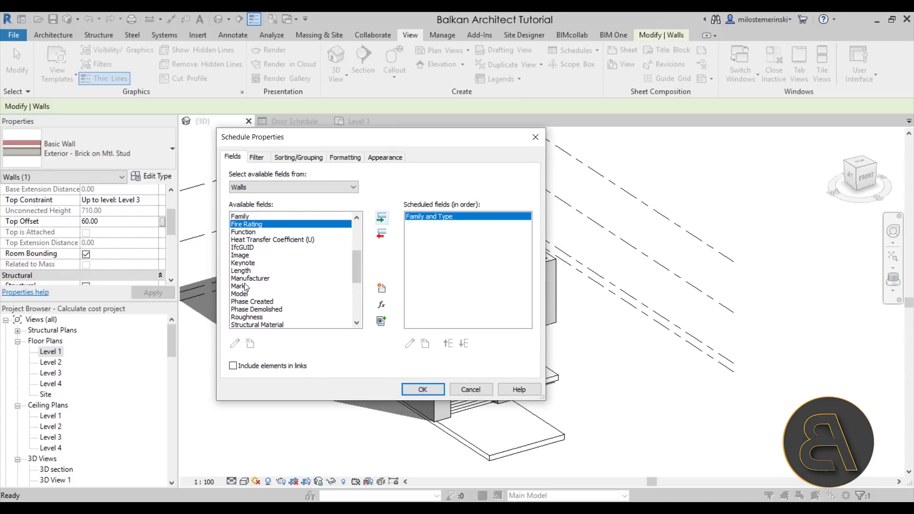
scroll(260, 291, "down", 3)
scroll(268, 296, "down", 1)
scroll(267, 298, "up", 6)
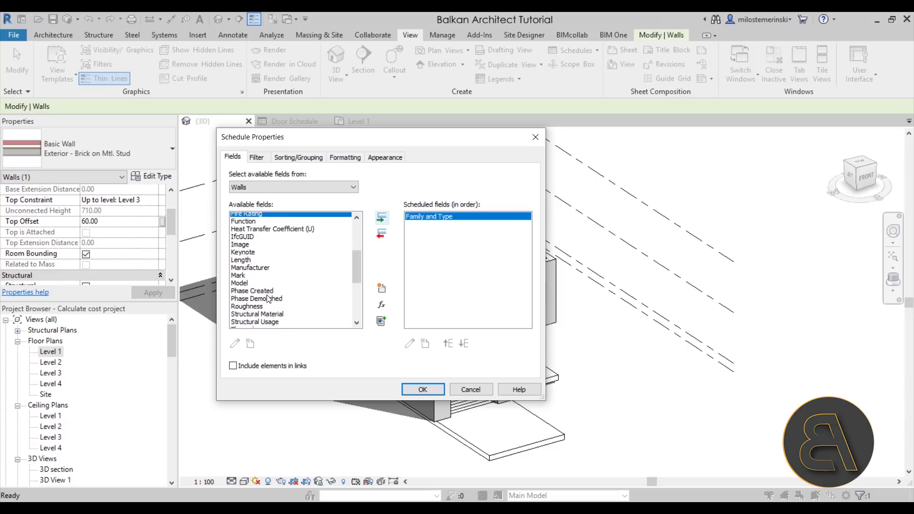
left_click(243, 233)
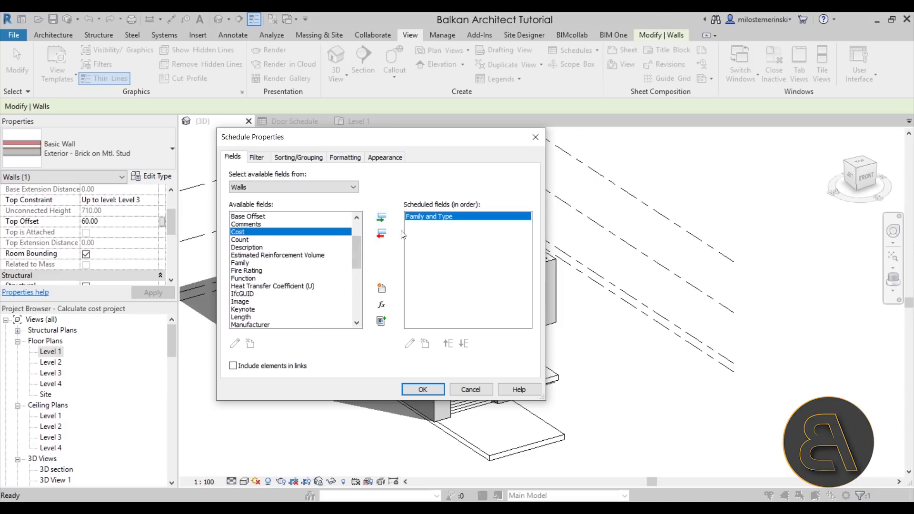
left_click(381, 218)
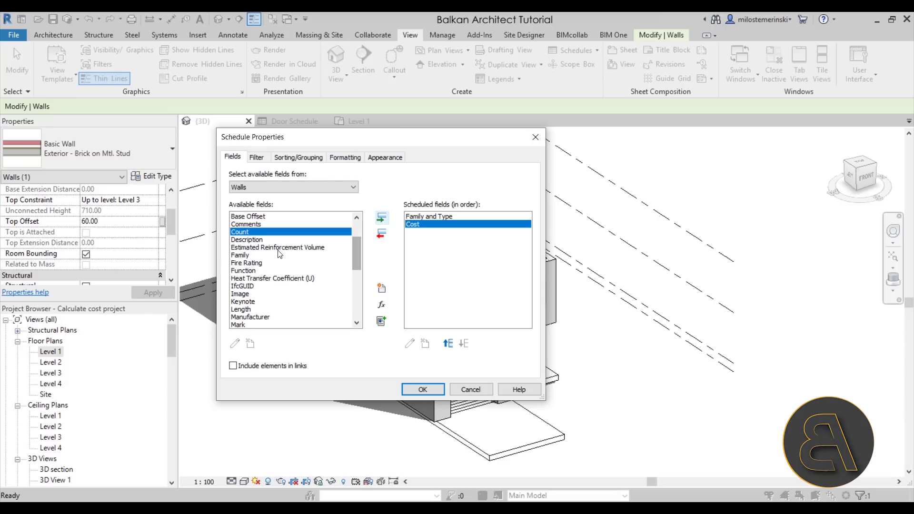
scroll(279, 255, "up", 2)
left_click(238, 225)
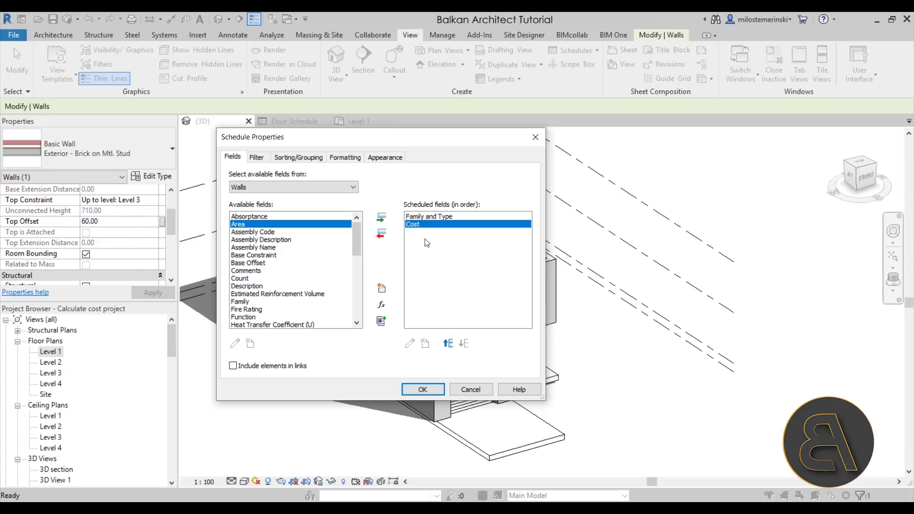
left_click(381, 218)
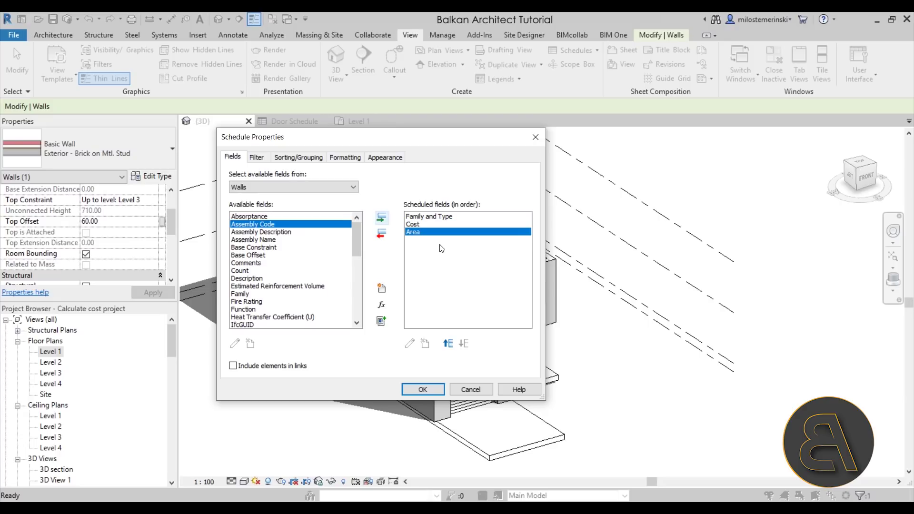
- Add a calculated value named "Total wall cost" to the wall schedule, with Common discipline and Currency type
scroll(316, 257, "down", 3)
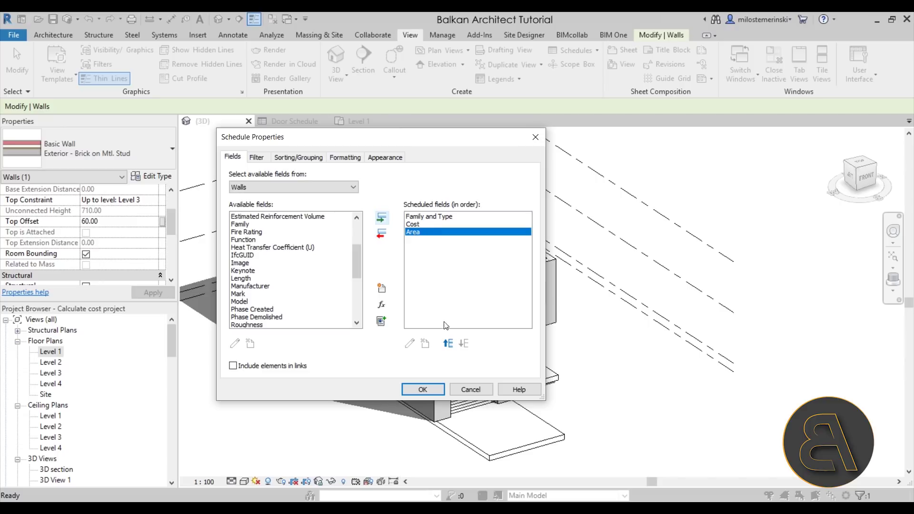
left_click_drag(358, 268, 363, 327)
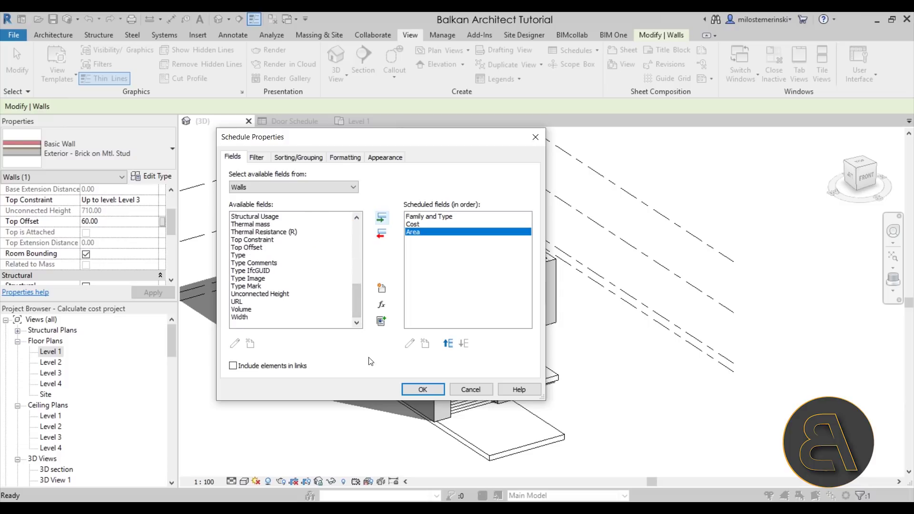
left_click(382, 306)
left_click_drag(315, 231, 305, 210)
type("Total wall cost")
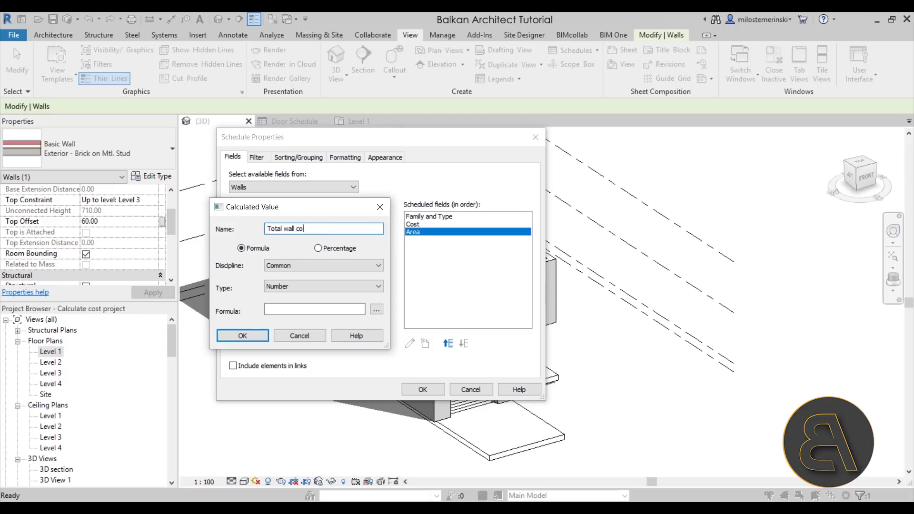
left_click(279, 286)
left_click(286, 357)
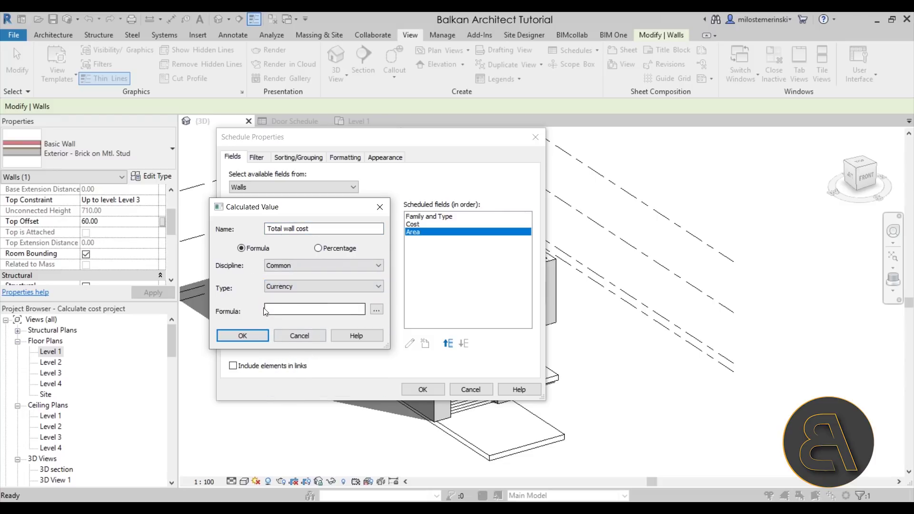
- Give the calculated value the formula Cost * Area / 1m^2 and add it to the scheduled fields
left_click(376, 310)
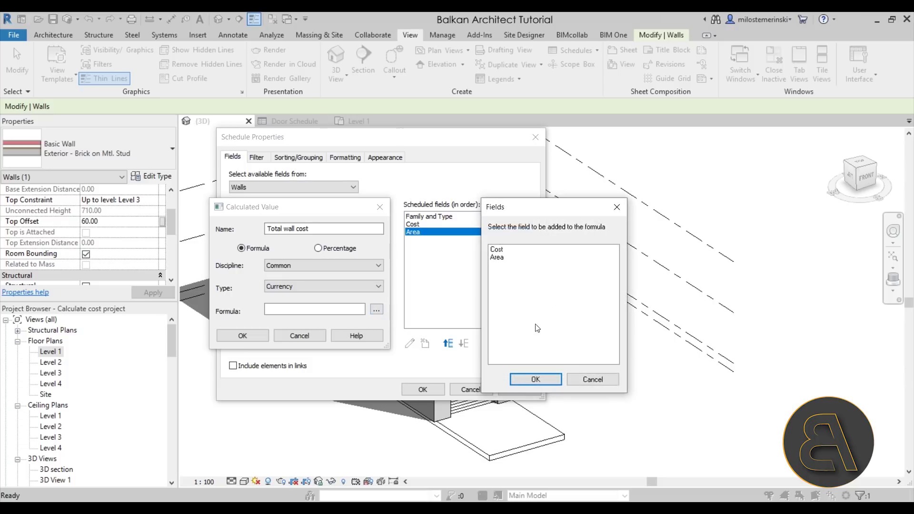
left_click(503, 249)
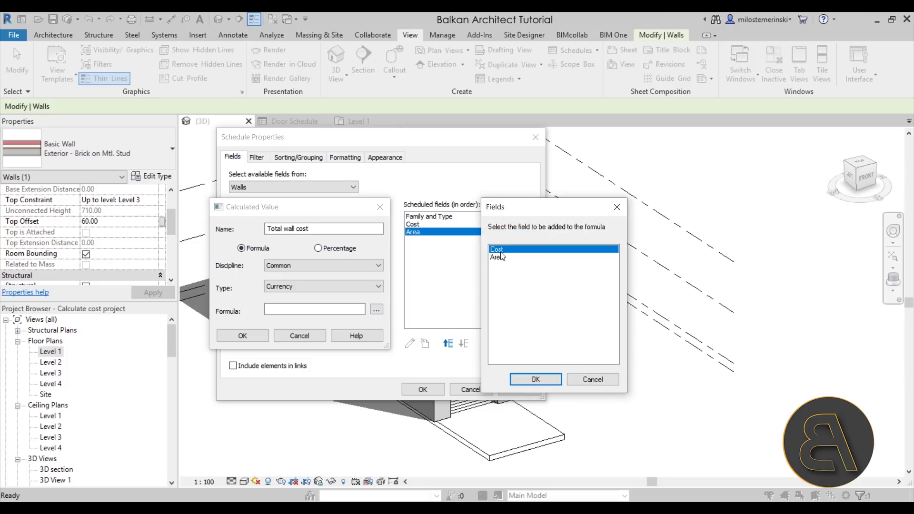
left_click(530, 380)
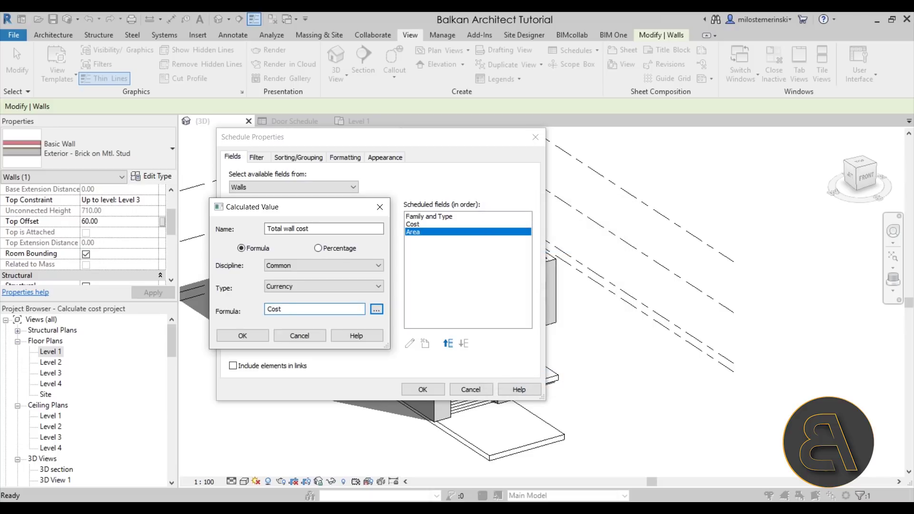
left_click(375, 310)
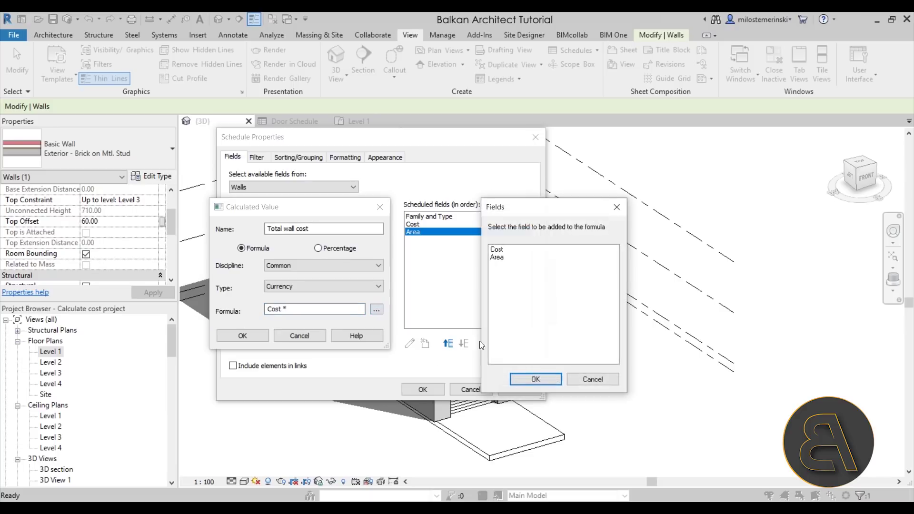
left_click(500, 259)
left_click(524, 381)
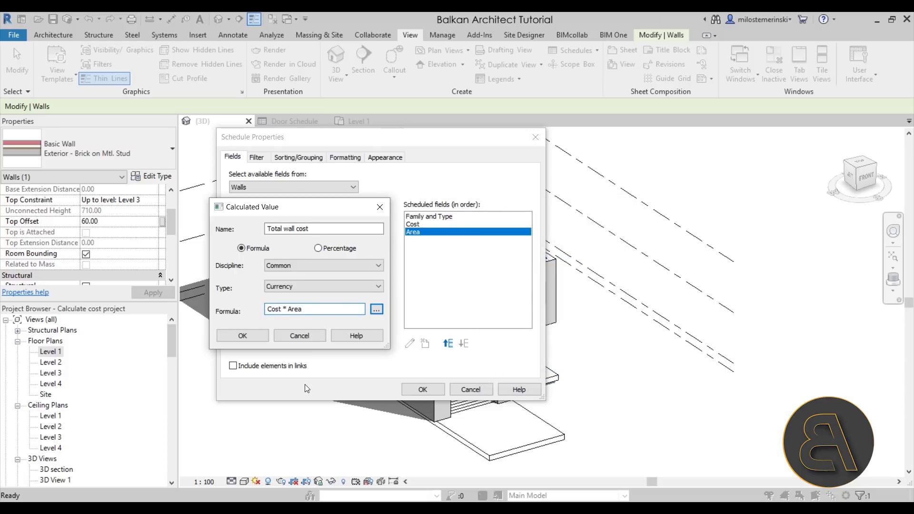
type("/ 1m^2")
left_click(252, 338)
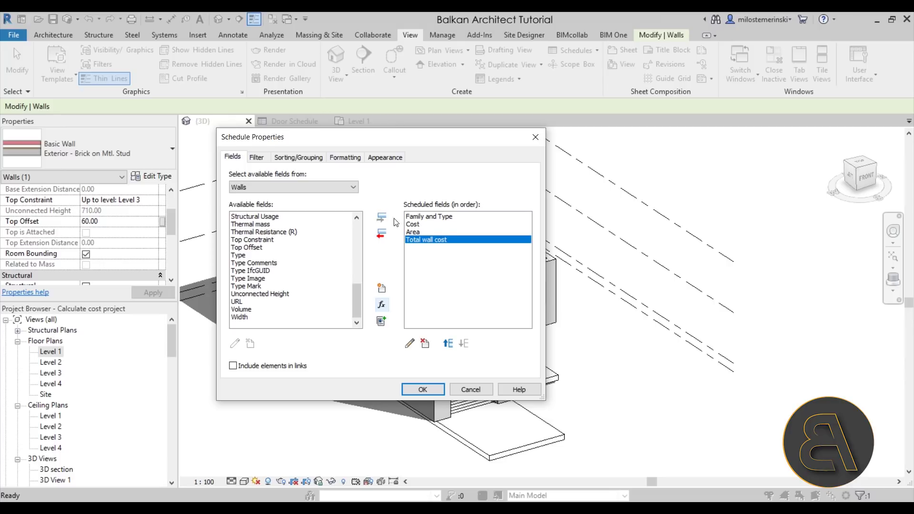
- Generate the wall schedule and widen its Family and Type column to fit the full type names
left_click(413, 390)
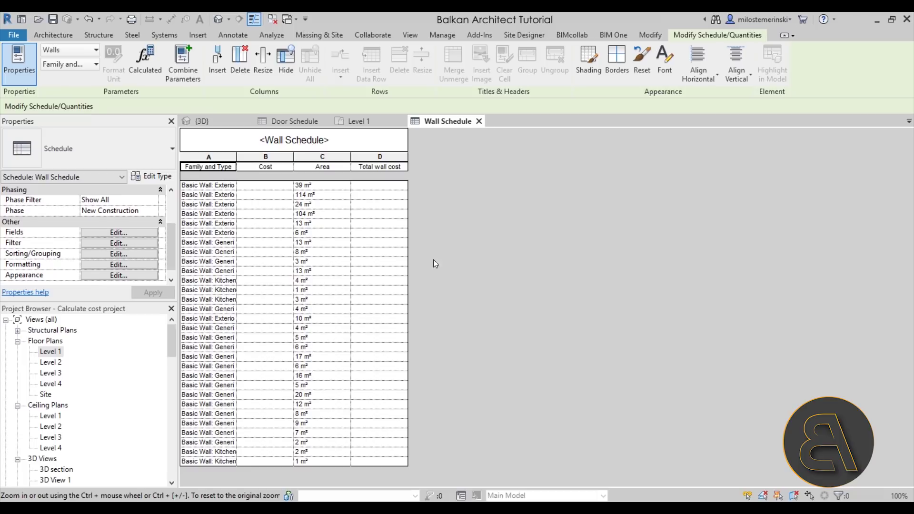
left_click(248, 186)
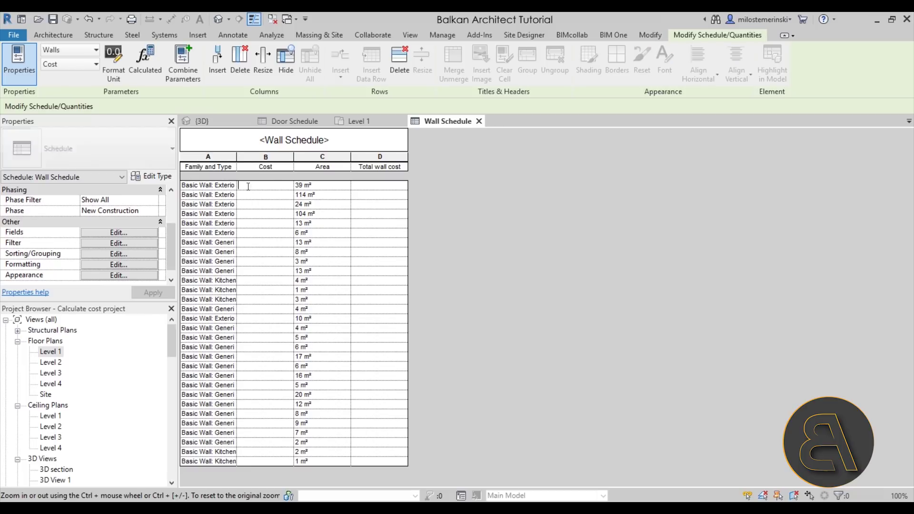
left_click_drag(236, 157, 311, 158)
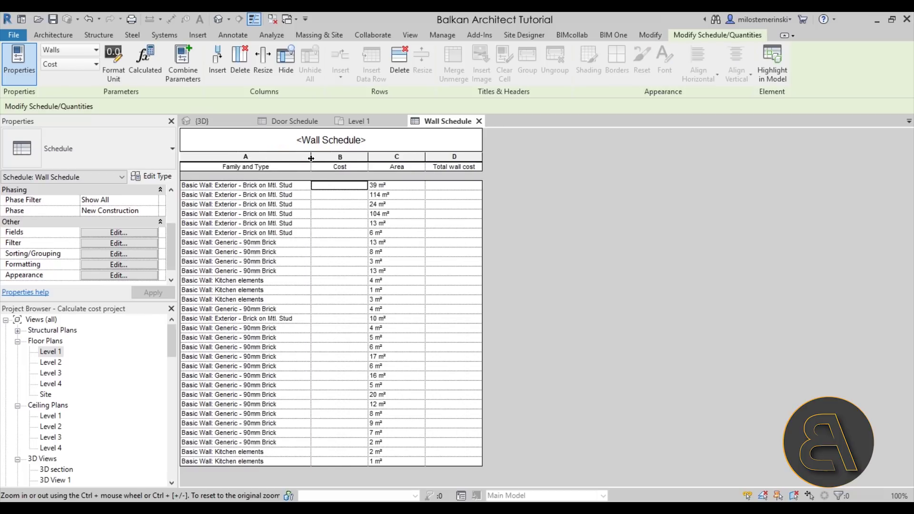
- From the long side wall in the 3D view, set the Exterior - Brick on Mtl. Stud type's Cost to $80.00
left_click(199, 121)
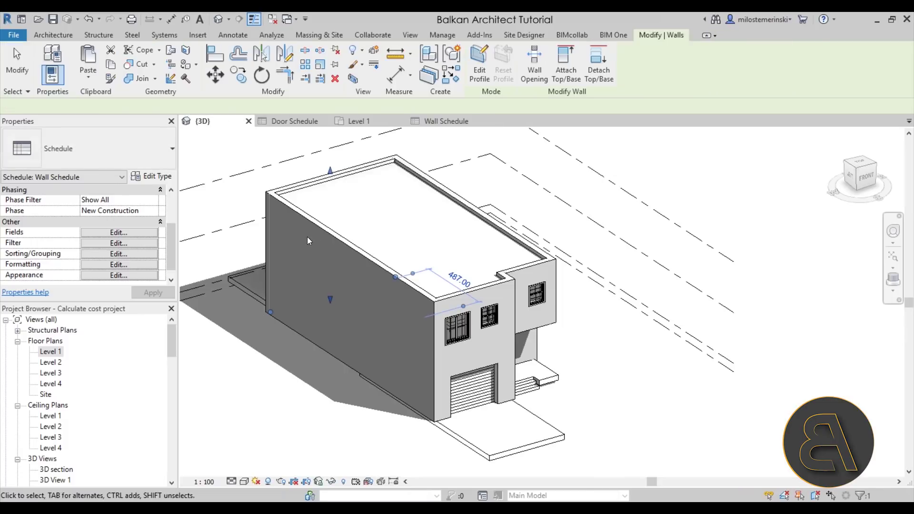
left_click(312, 230)
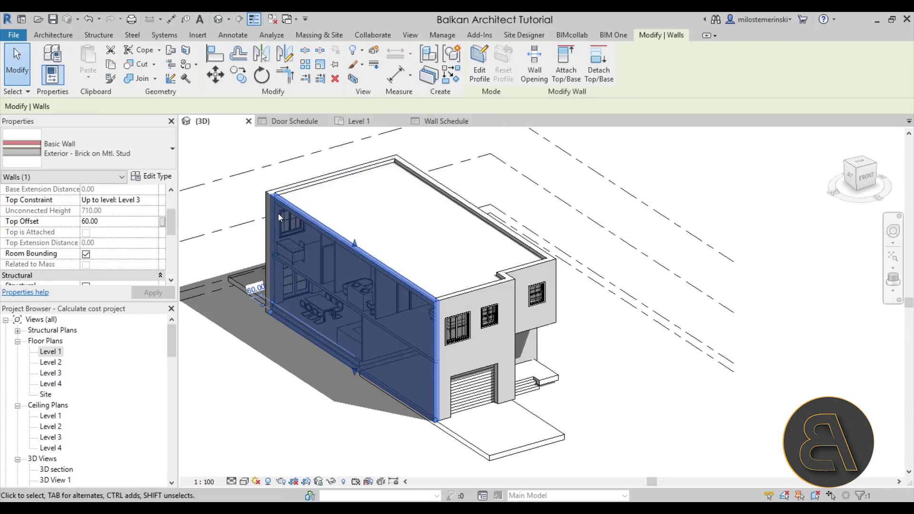
left_click(151, 176)
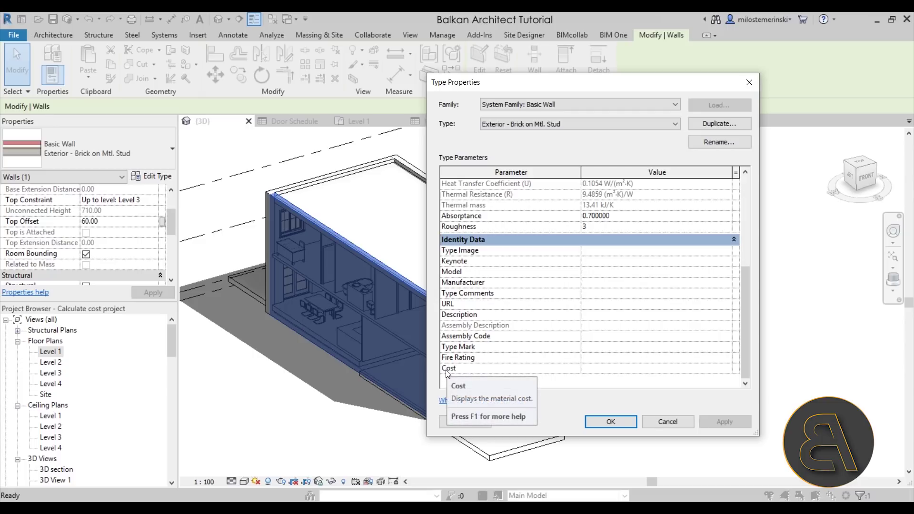
left_click(607, 370)
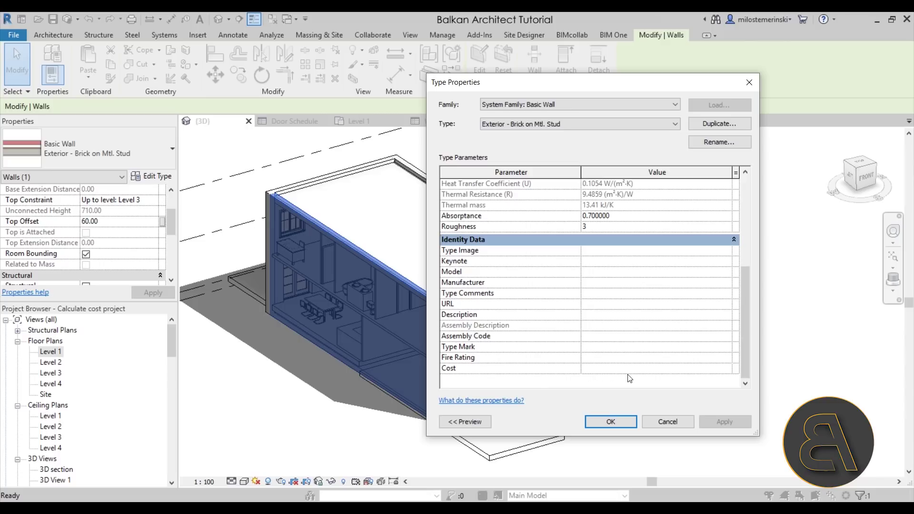
left_click(725, 422)
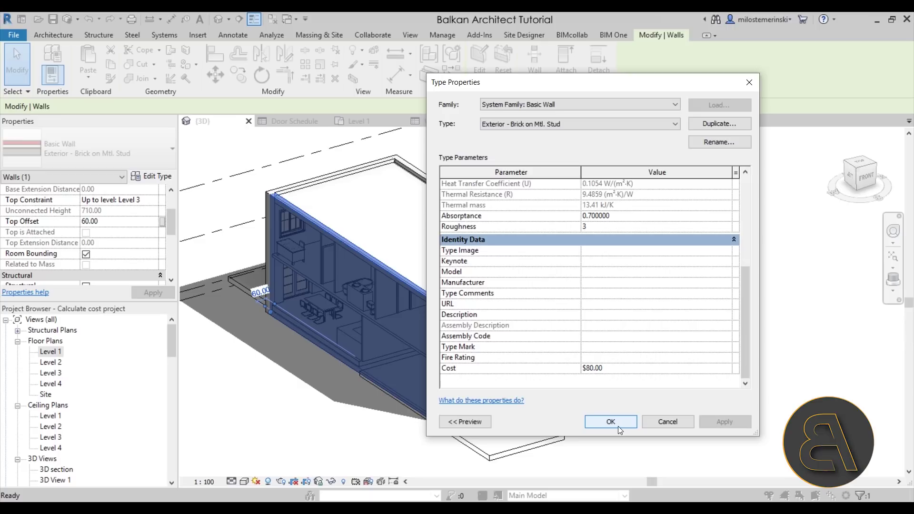
left_click(614, 423)
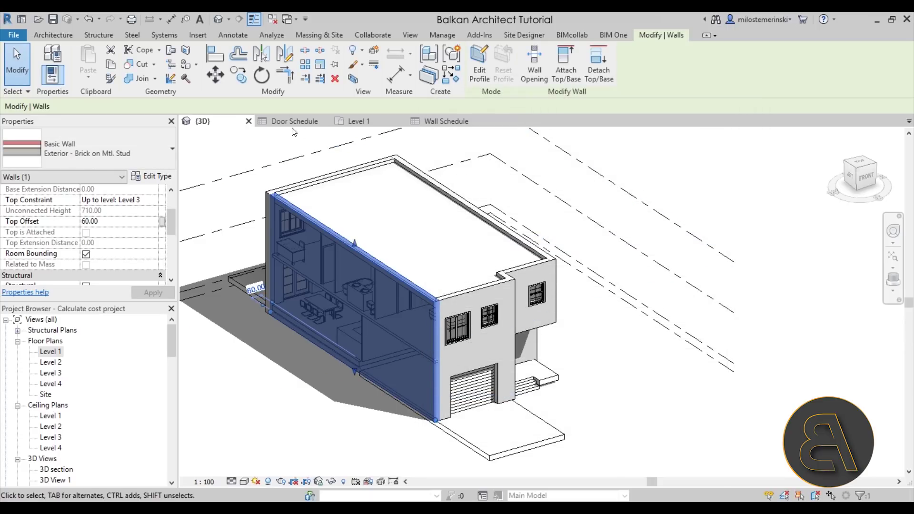
- In the Wall Schedule, set the cost to 50 for all walls of type Generic - 90mm Brick
left_click(442, 122)
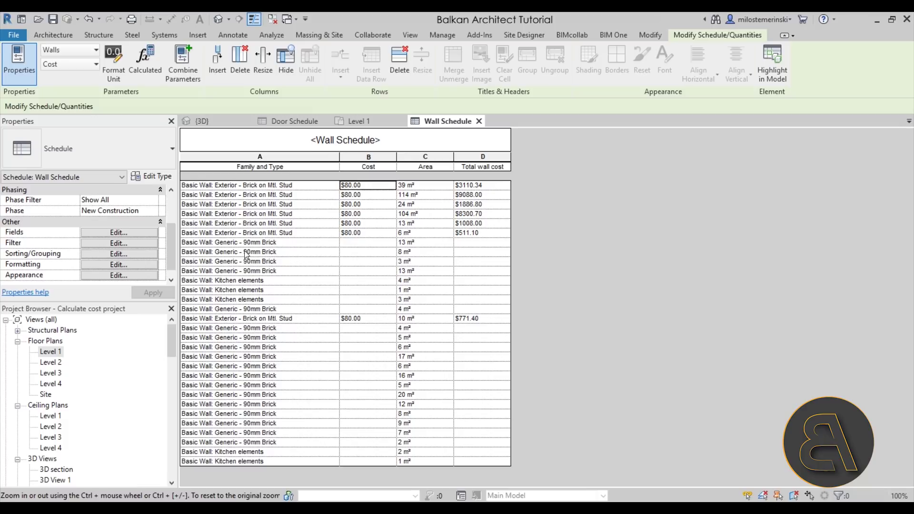
left_click(348, 246)
type("50")
left_click(368, 254)
left_click(484, 272)
- Set the cost to 200 for all Kitchen elements walls in the Wall Schedule
left_click(363, 280)
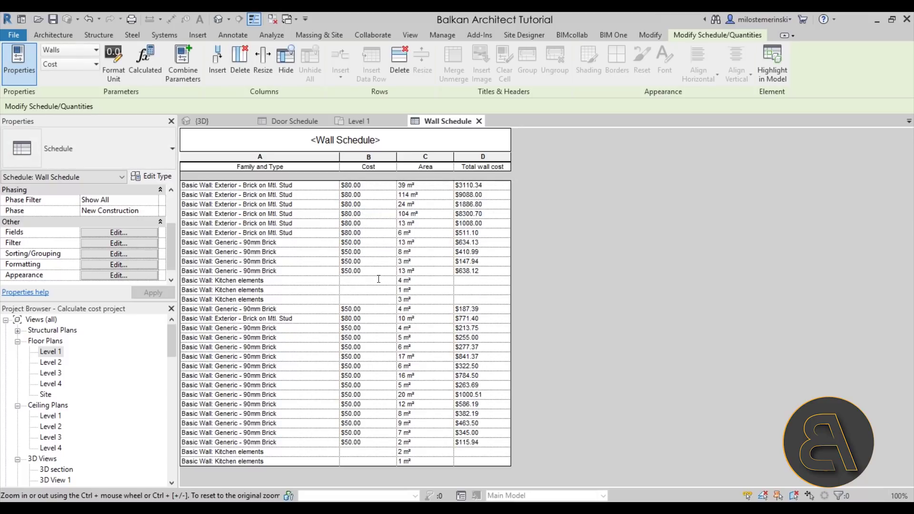
type("200")
key("Return")
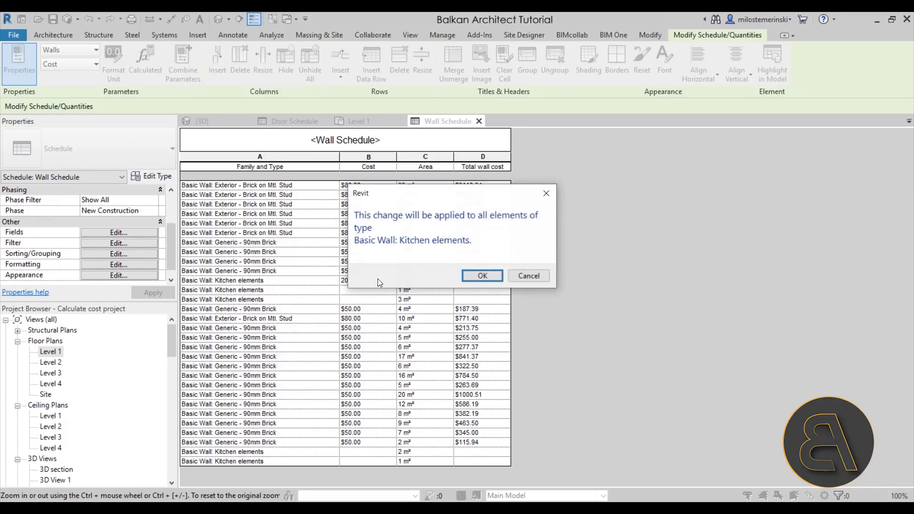
left_click(484, 273)
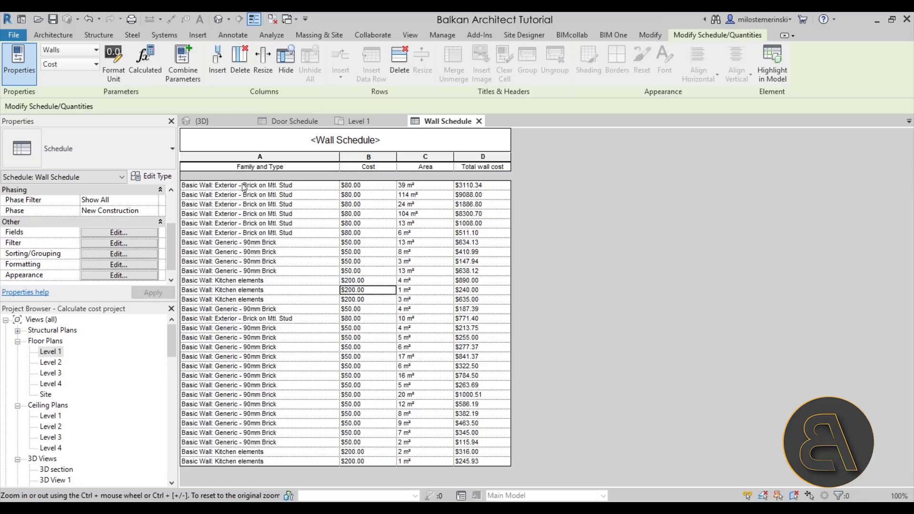
left_click(215, 186)
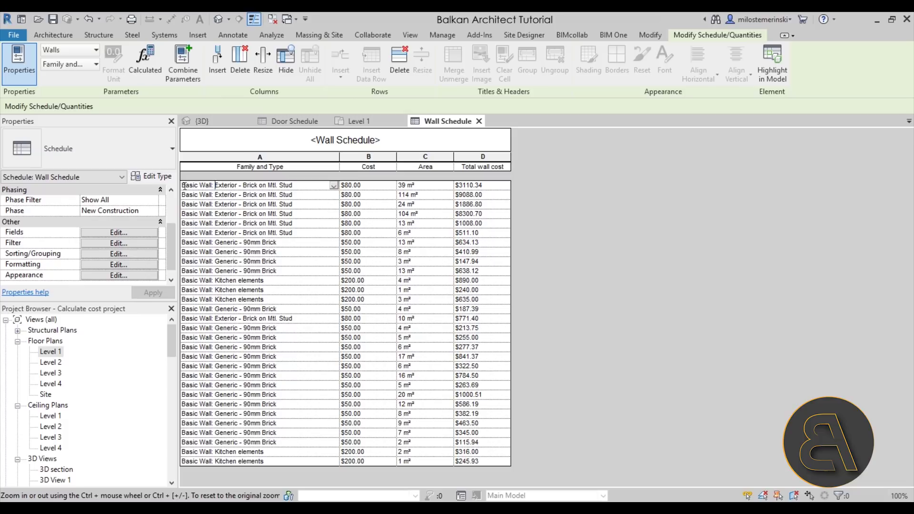
- Place the Wall Schedule beside the 3D view, with the 3D view taking the larger share of the width
left_click(199, 121)
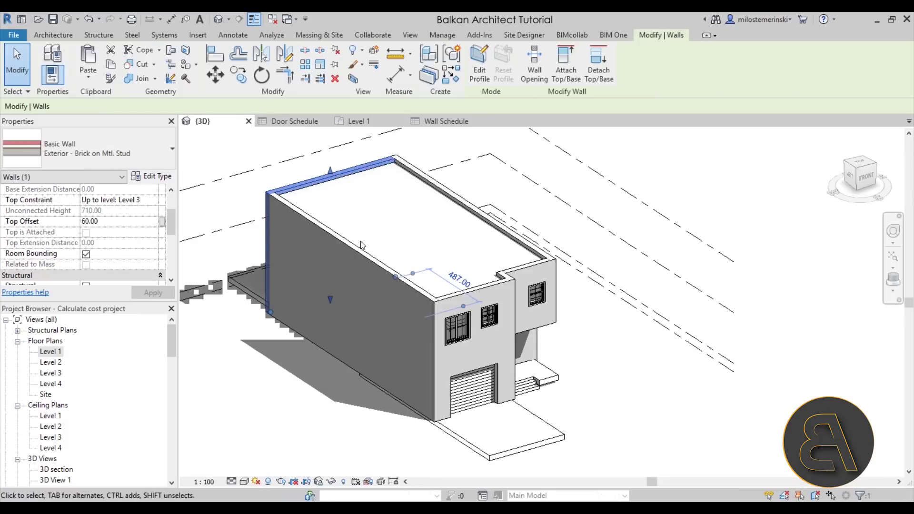
left_click(443, 122)
left_click_drag(439, 122, 856, 281)
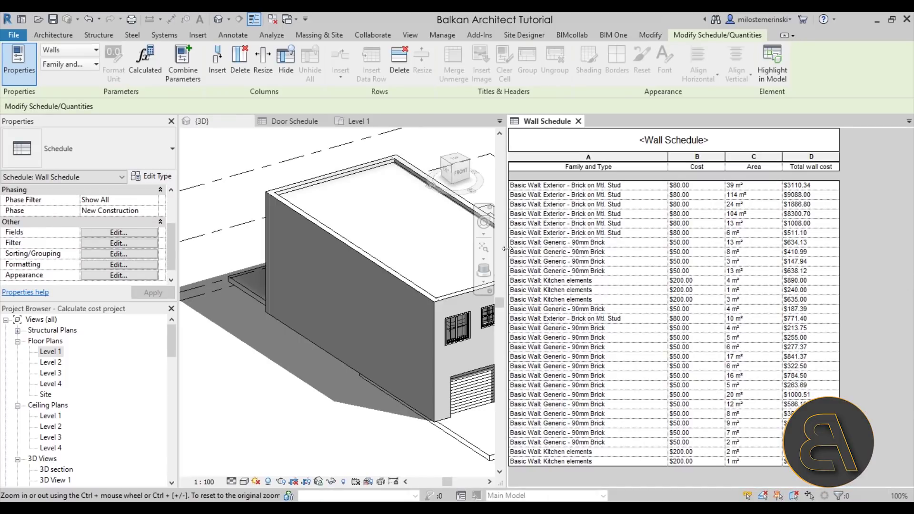
left_click_drag(506, 257, 577, 257)
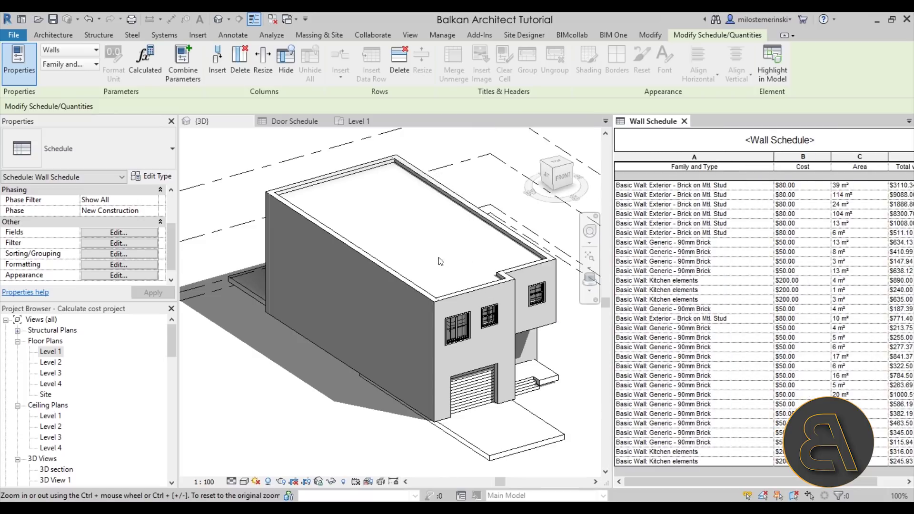
- Go through the Exterior - Brick on Mtl. Stud rows of the Wall Schedule to locate each wall in the 3D view
left_click(403, 279)
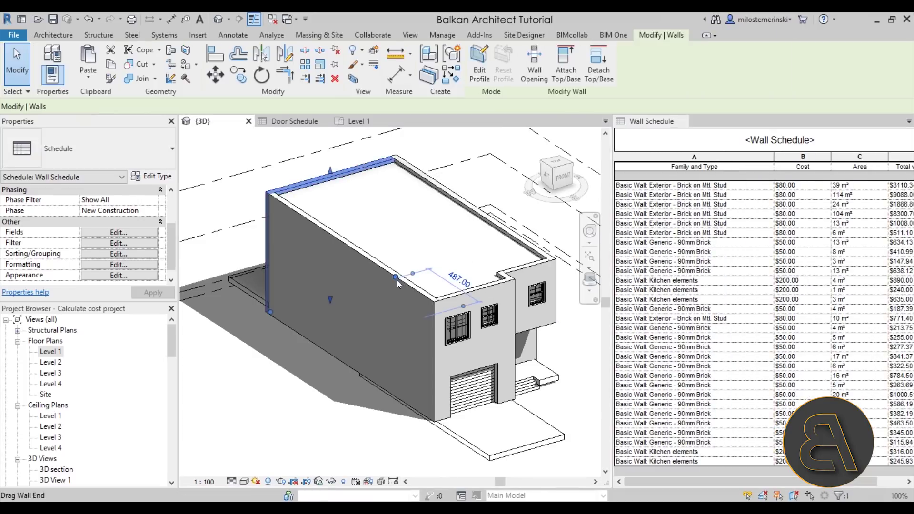
left_click(682, 252)
left_click(675, 203)
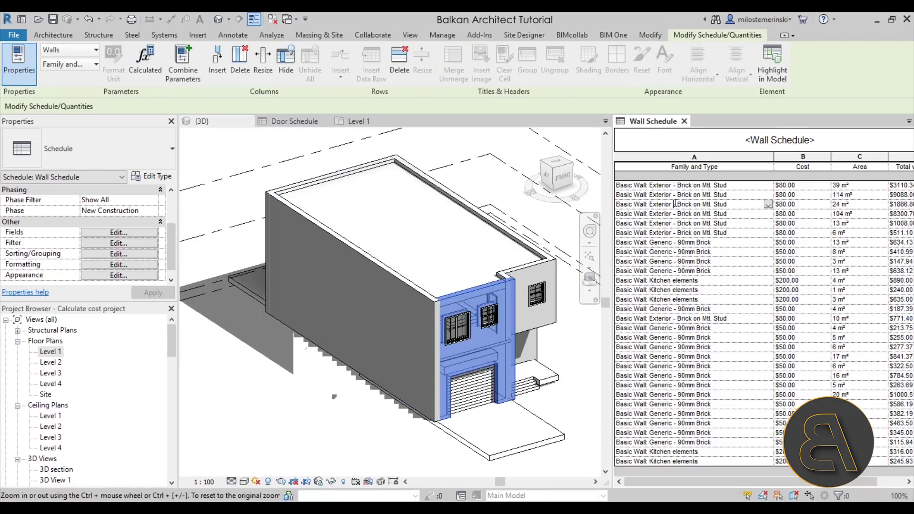
left_click(673, 195)
left_click(669, 186)
left_click(667, 195)
left_click(667, 205)
left_click(666, 214)
left_click(669, 224)
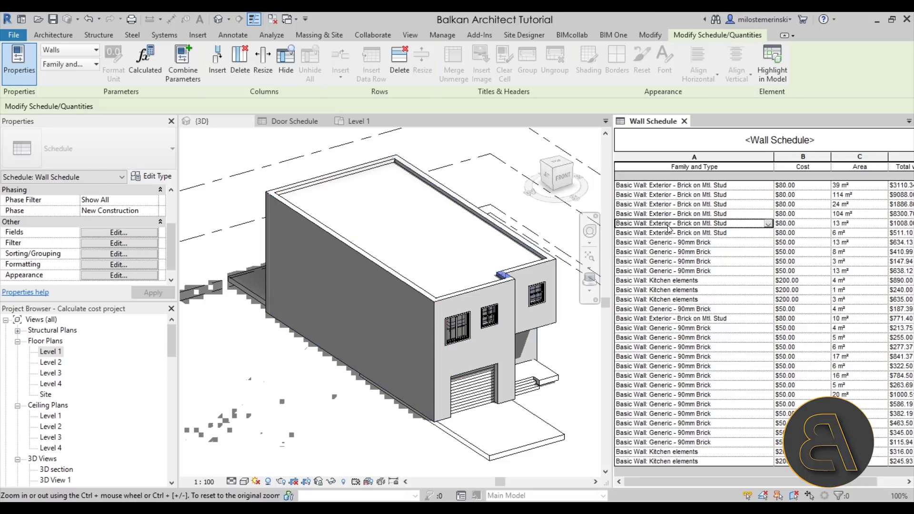
left_click(669, 233)
left_click(669, 223)
left_click(668, 213)
left_click(666, 205)
left_click(663, 194)
left_click(658, 185)
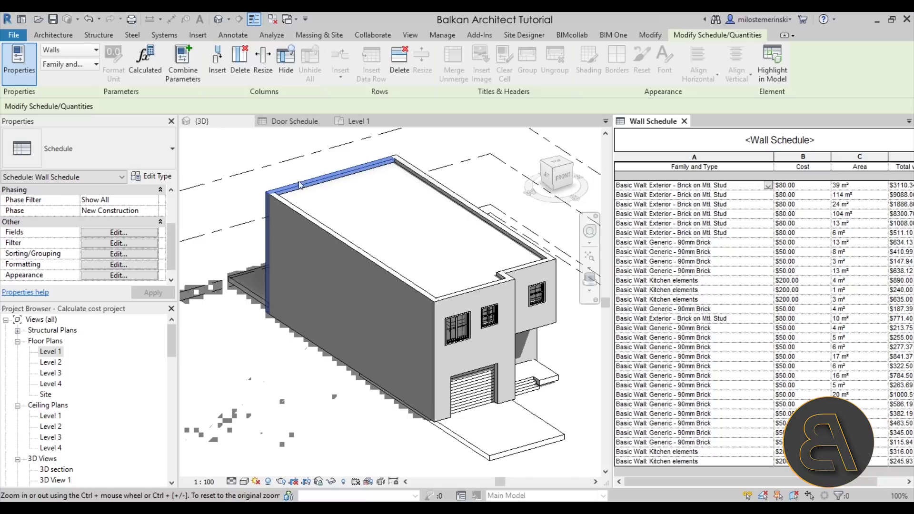
- Dock the Wall Schedule back together with the other open views so it fills the drawing area
left_click_drag(667, 123, 421, 125)
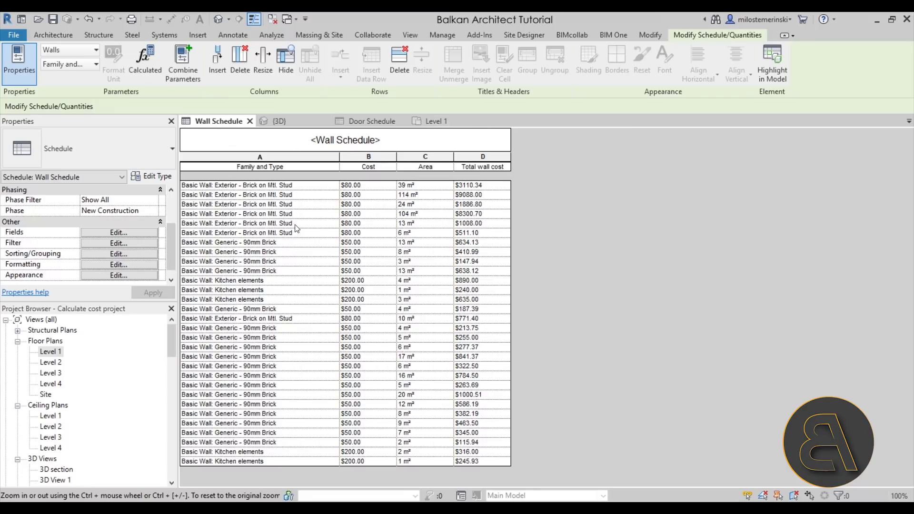
left_click_drag(217, 123, 323, 128)
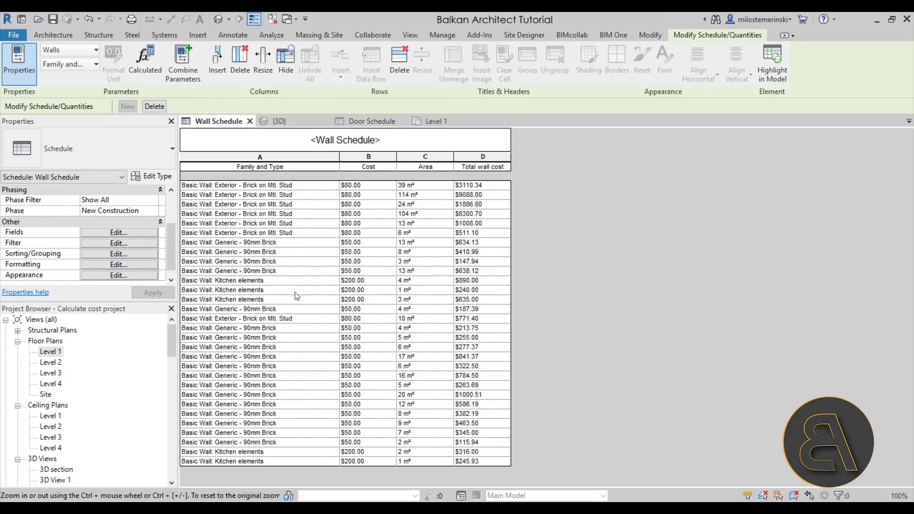
- Enable grand totals with title, count, and totals for the Wall Schedule, and set the Total wall cost field to calculate totals
left_click(102, 256)
left_click(232, 320)
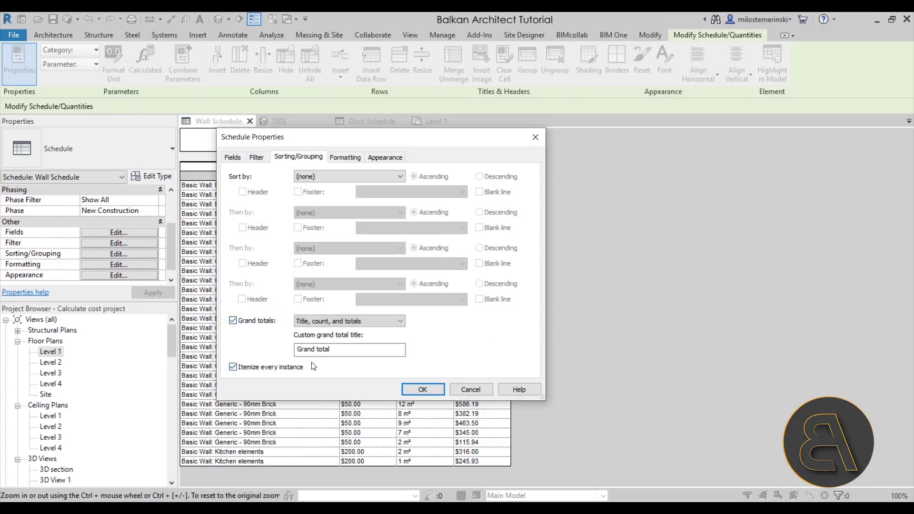
left_click(336, 157)
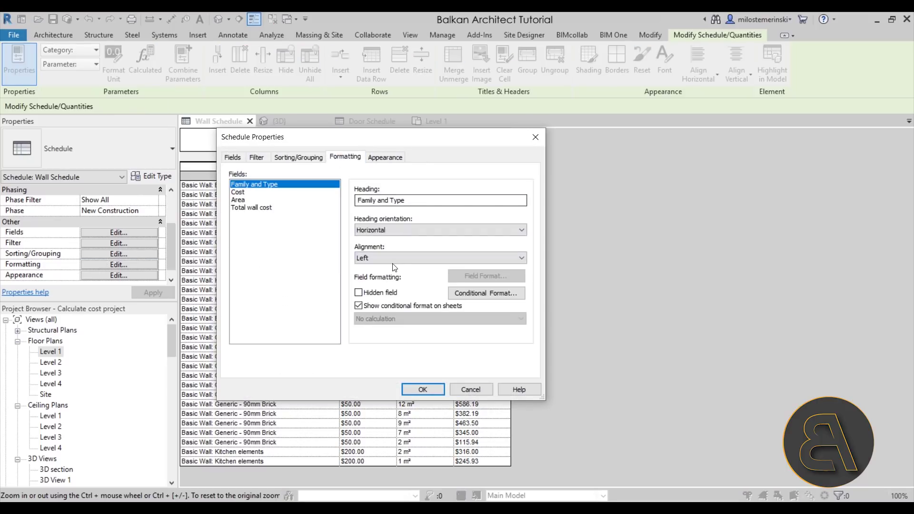
left_click(251, 208)
left_click(399, 320)
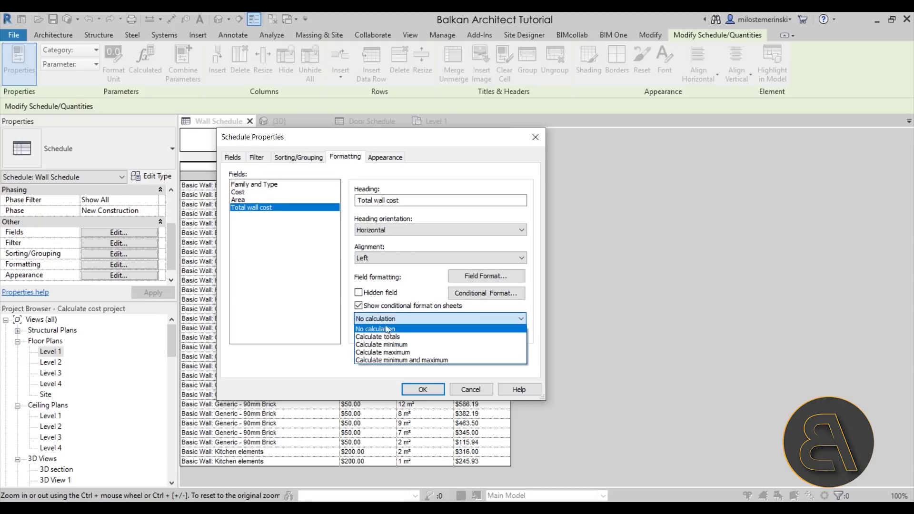
left_click(381, 337)
left_click(422, 389)
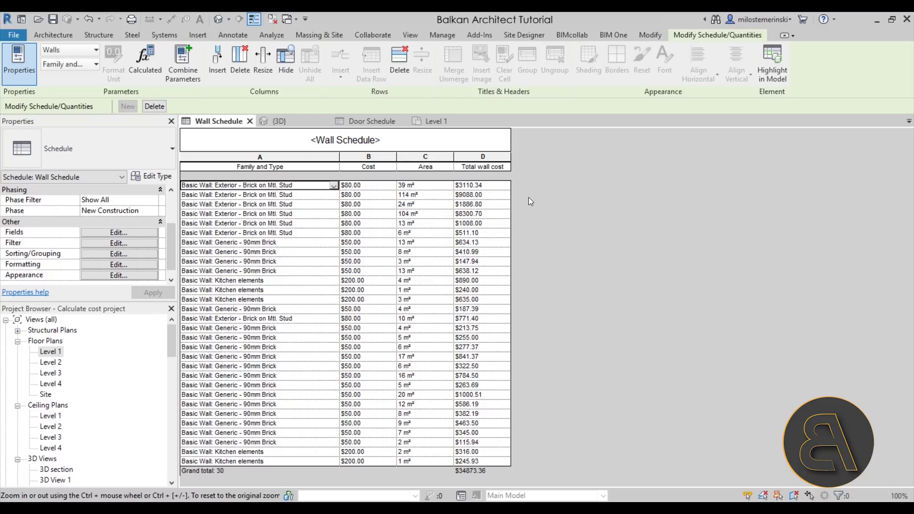
- From the 3D view with nothing selected, create a new Material Takeoff for the Walls category
left_click(278, 121)
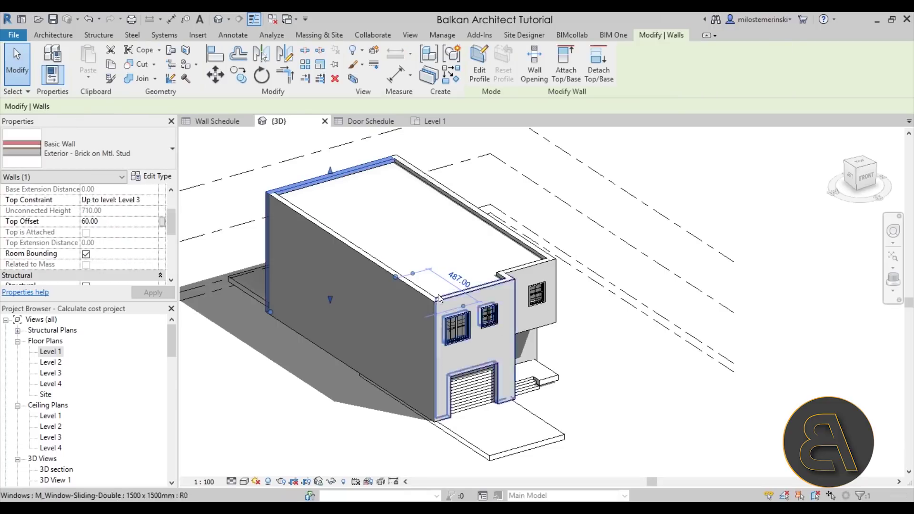
left_click(432, 280)
key("Escape")
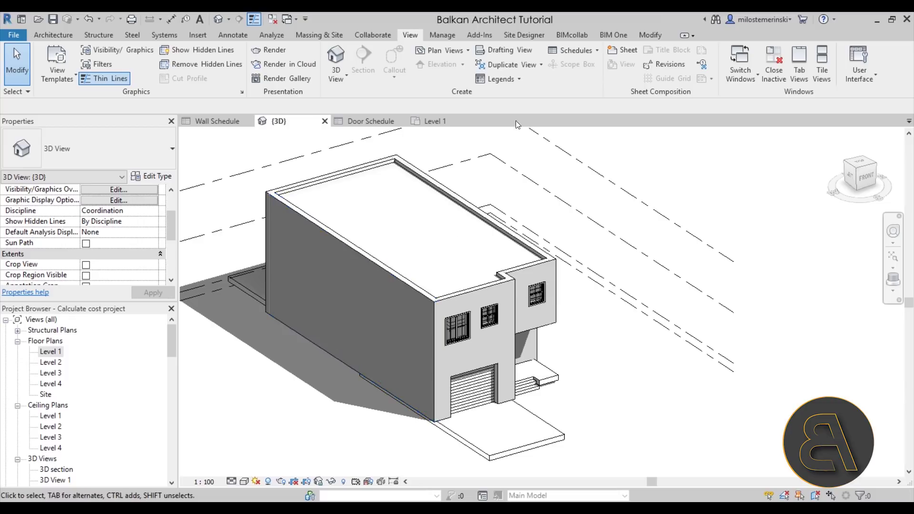
left_click(578, 52)
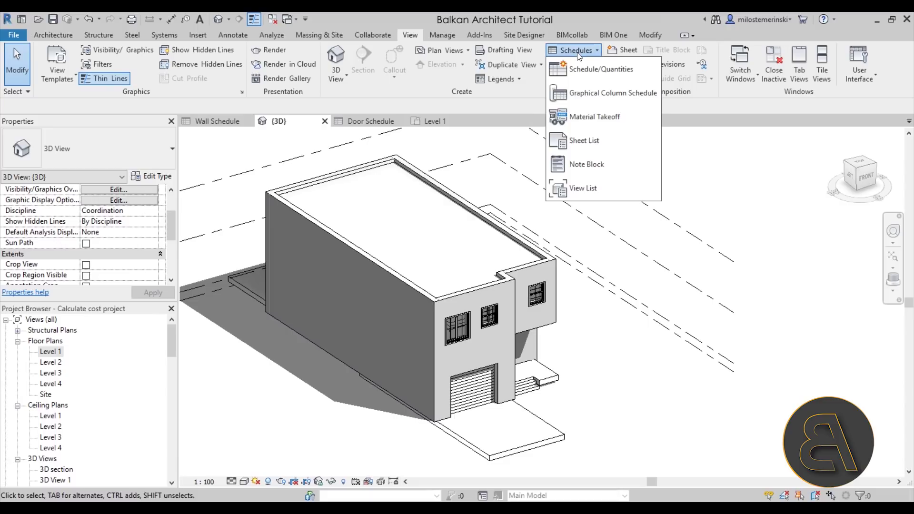
left_click(599, 122)
left_click_drag(344, 167, 359, 122)
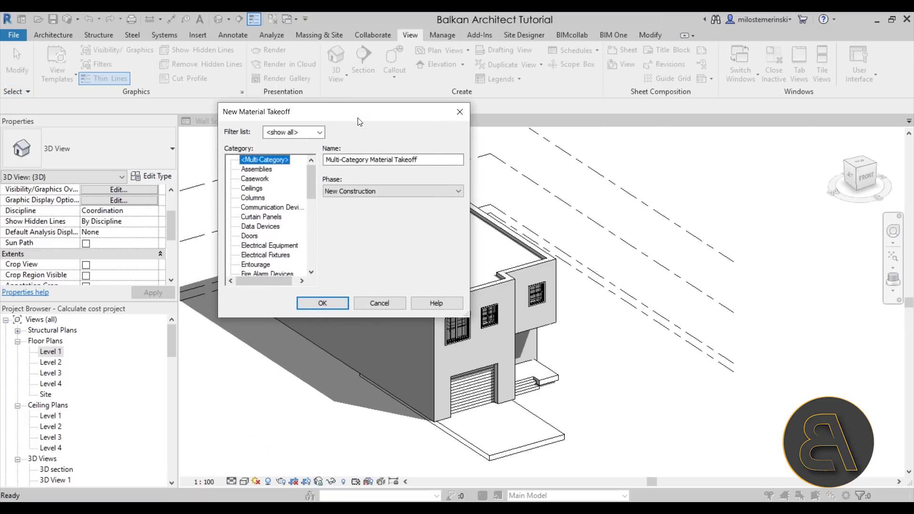
left_click_drag(312, 184, 314, 259)
left_click(251, 259)
left_click(325, 301)
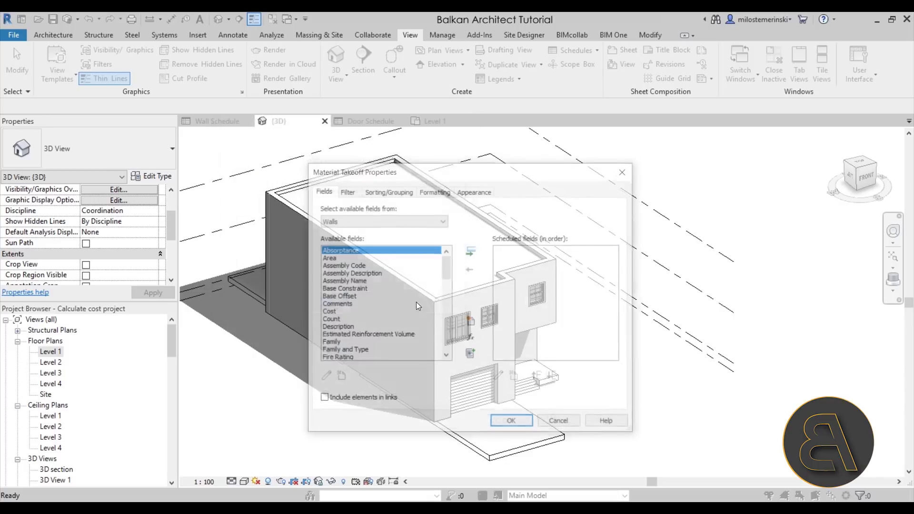
- Add Material: Area to the wall material takeoff's scheduled fields
left_click_drag(362, 172, 225, 110)
left_click_drag(312, 215, 302, 268)
scroll(302, 268, "up", 4)
left_click(198, 217)
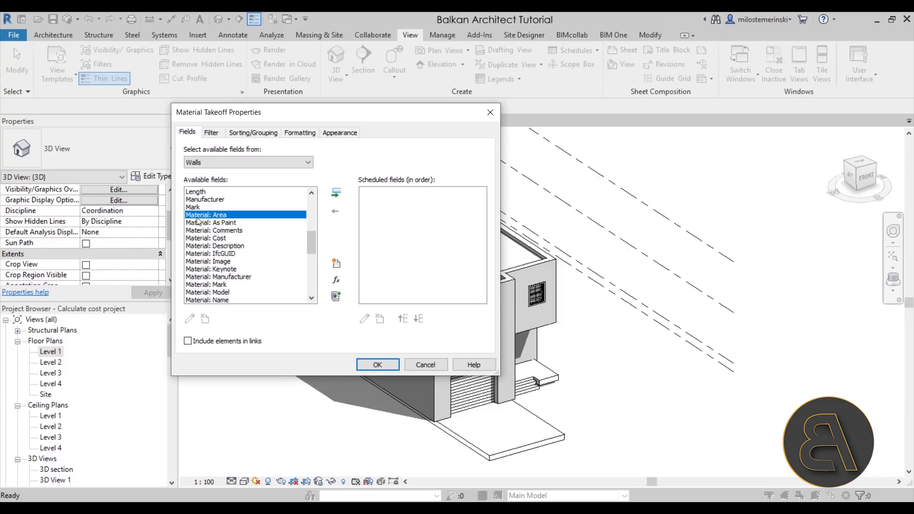
scroll(223, 238, "down", 2)
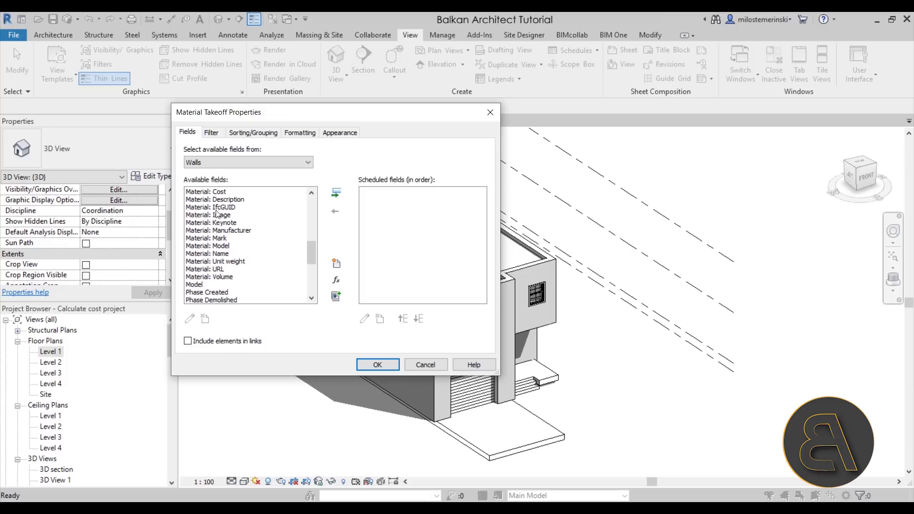
scroll(232, 269, "up", 2)
scroll(232, 269, "down", 1)
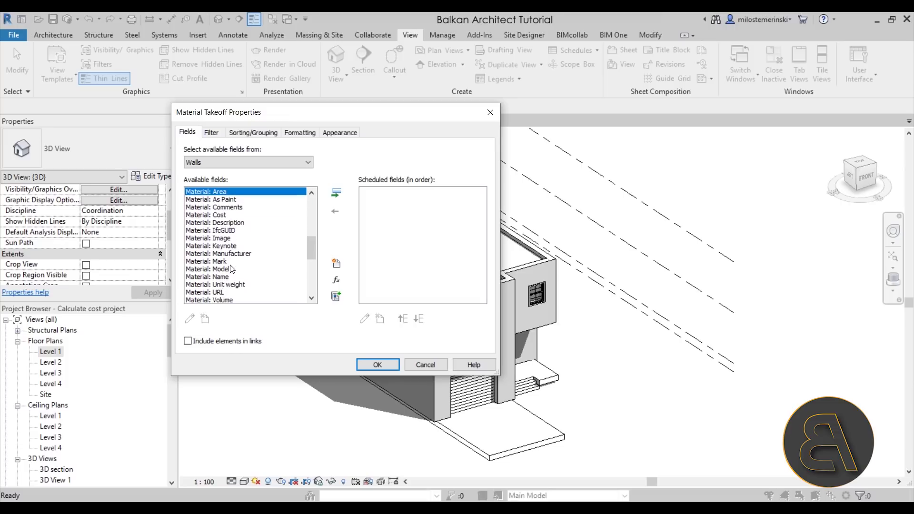
left_click(337, 194)
- Add Material: Cost and Material: Name to the scheduled fields, with Material: Name first in the order
scroll(231, 245, "down", 1)
scroll(289, 252, "down", 2)
scroll(247, 242, "up", 2)
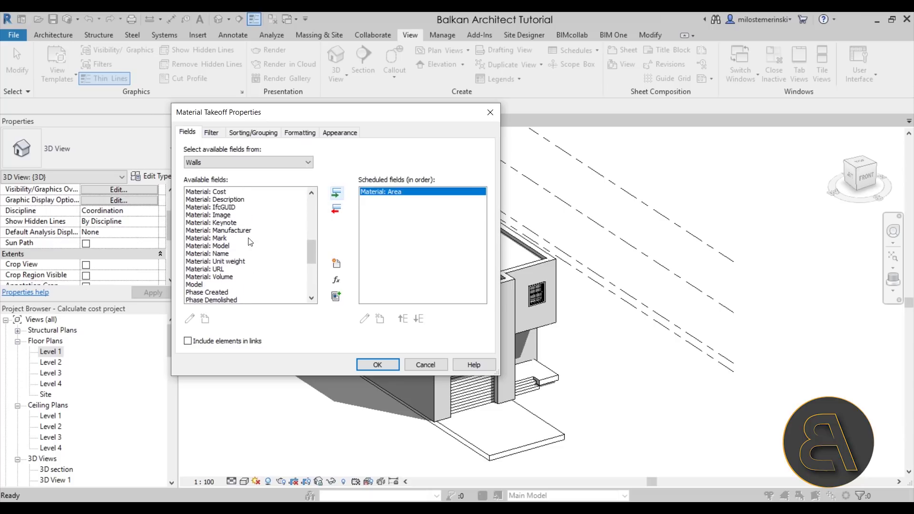
scroll(250, 241, "up", 2)
left_click(212, 214)
left_click(336, 193)
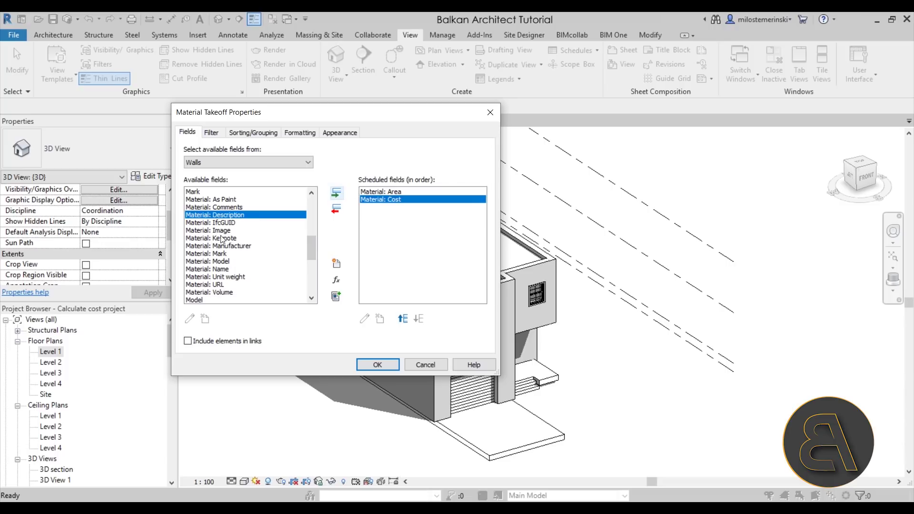
left_click(214, 269)
left_click(336, 196)
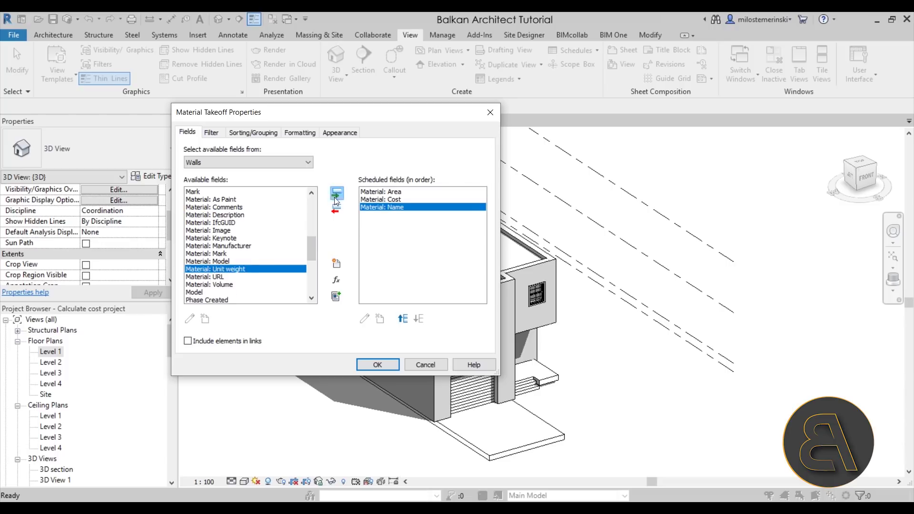
left_click(403, 320)
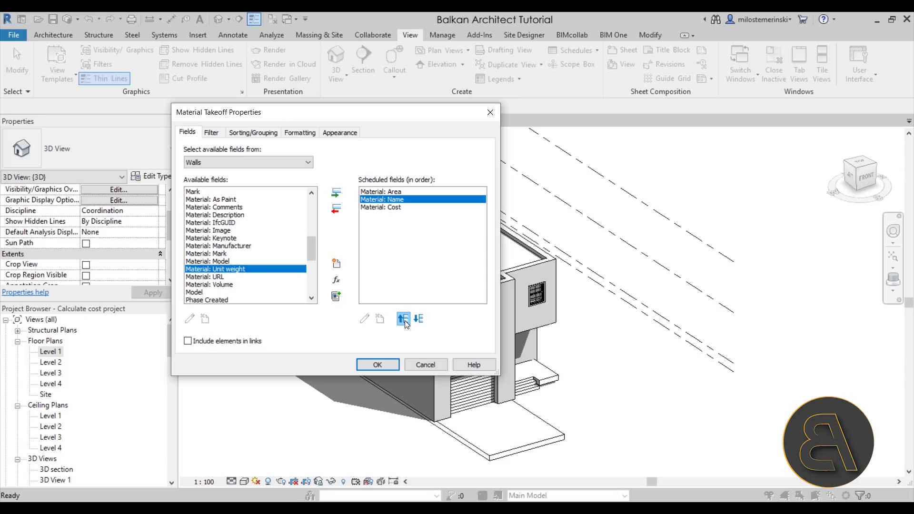
left_click(403, 319)
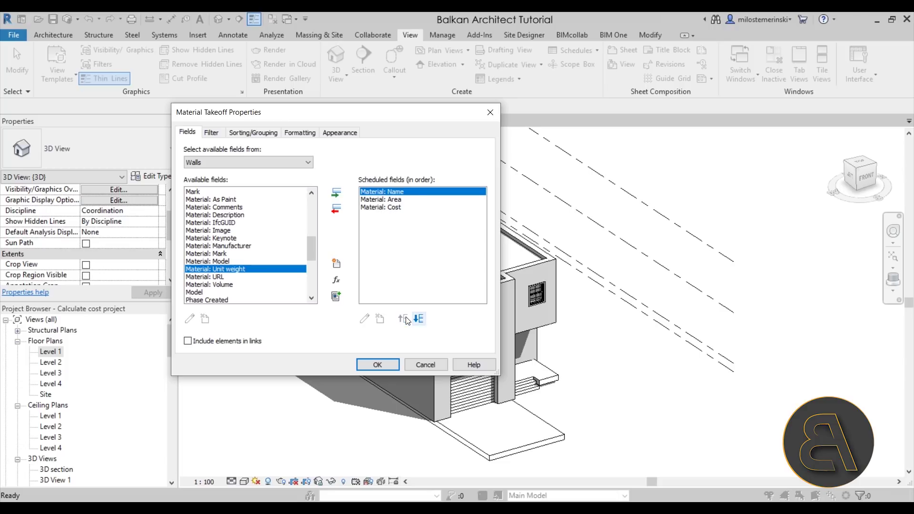
- Start a calculated value named Total Wall cost (by material) with the Currency type
left_click(335, 280)
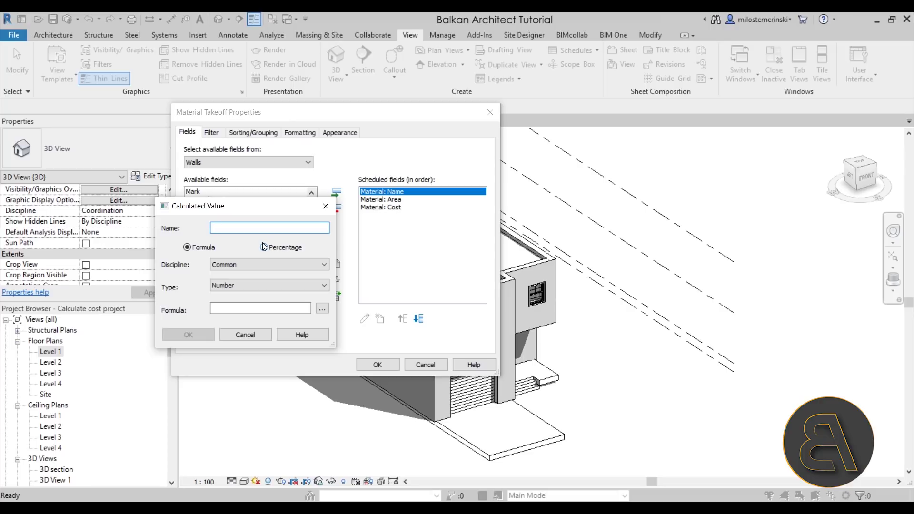
type("Total cost")
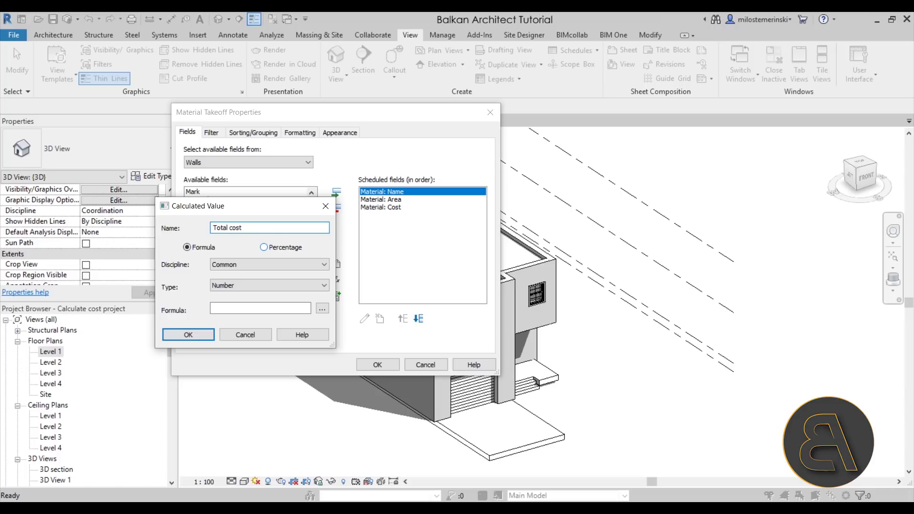
type("Wall")
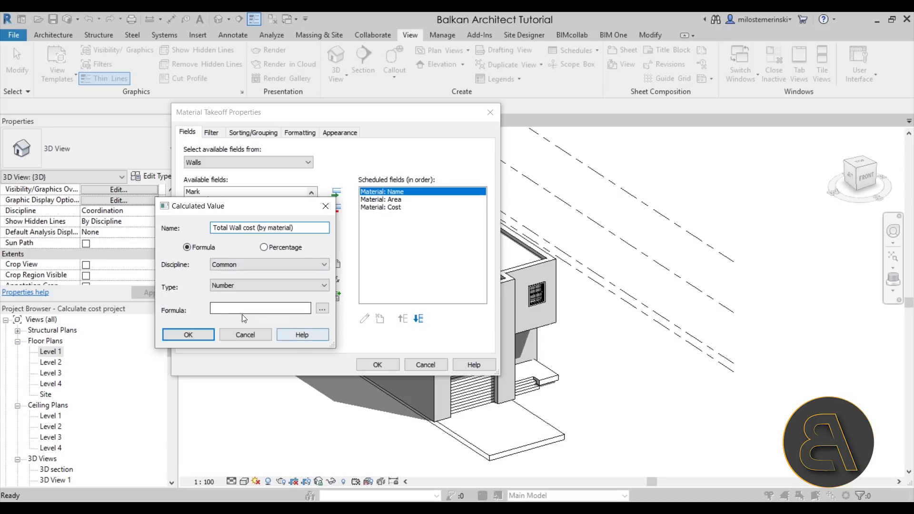
left_click(239, 293)
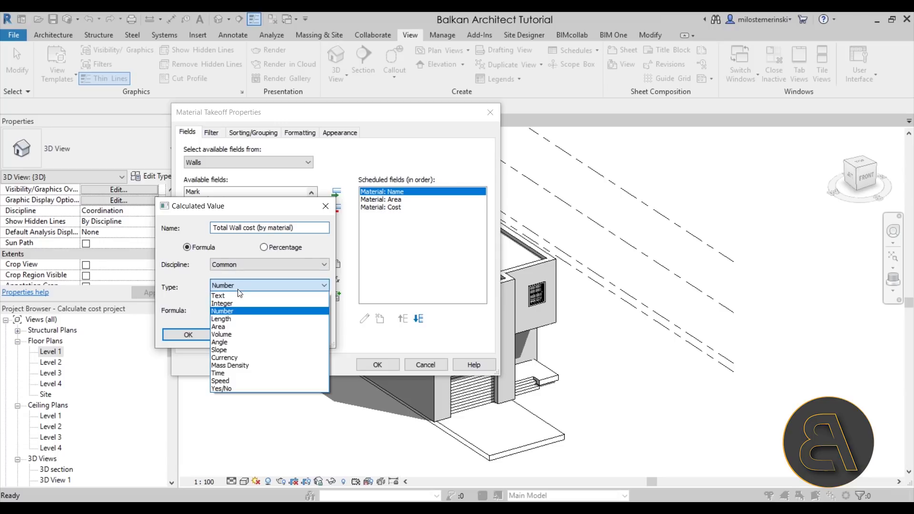
left_click(229, 366)
- Set the calculated value's formula to Material: Area * Material: Cost / 1m^2
left_click(322, 309)
left_click_drag(550, 216, 465, 236)
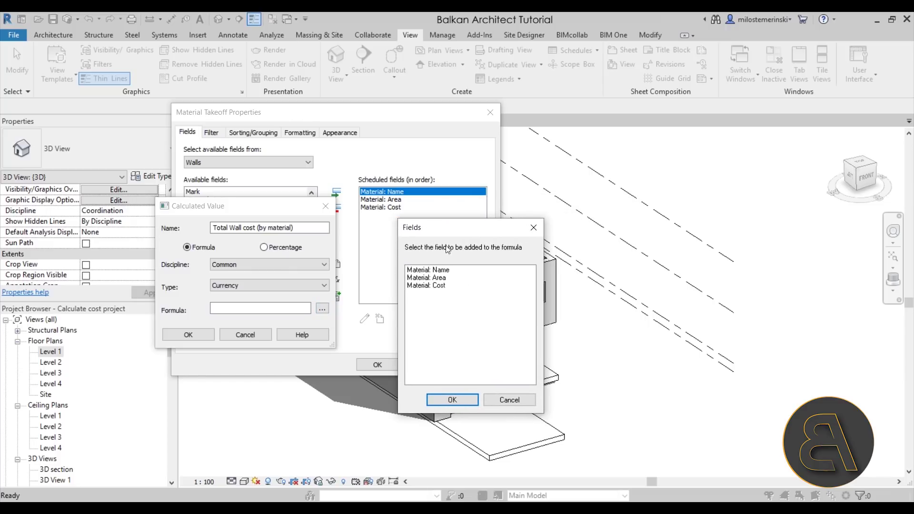
left_click(430, 278)
left_click(445, 402)
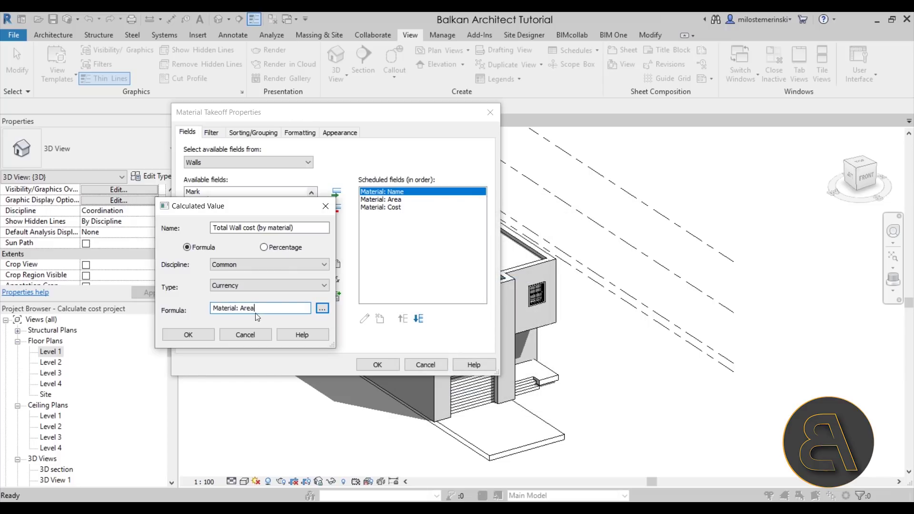
type("*")
left_click(323, 308)
left_click(427, 285)
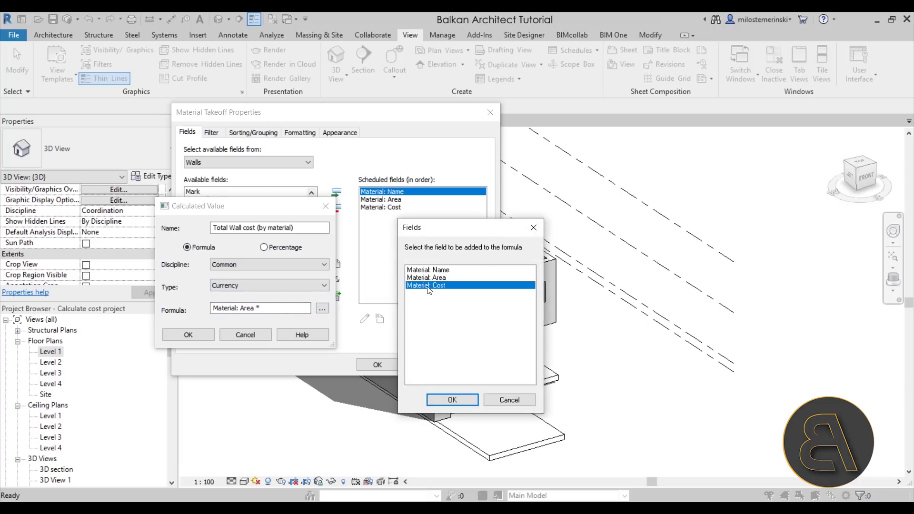
left_click(453, 399)
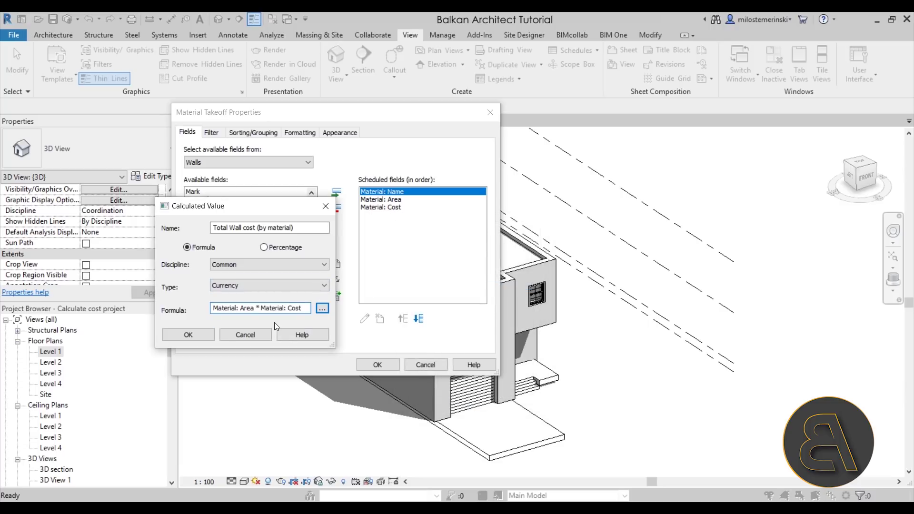
type("/ 1m^1")
key("BackSpace")
type("2")
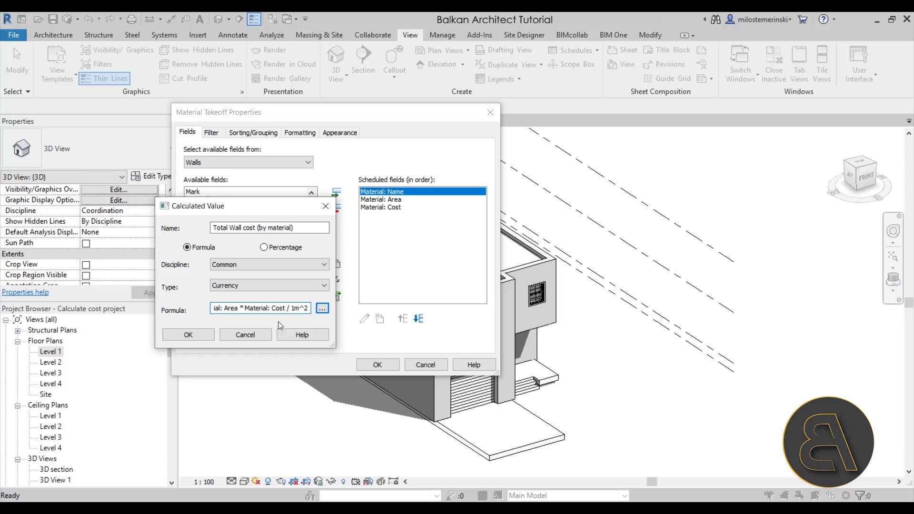
- Accept the calculated value and turn on grand totals for the wall material takeoff
left_click(189, 334)
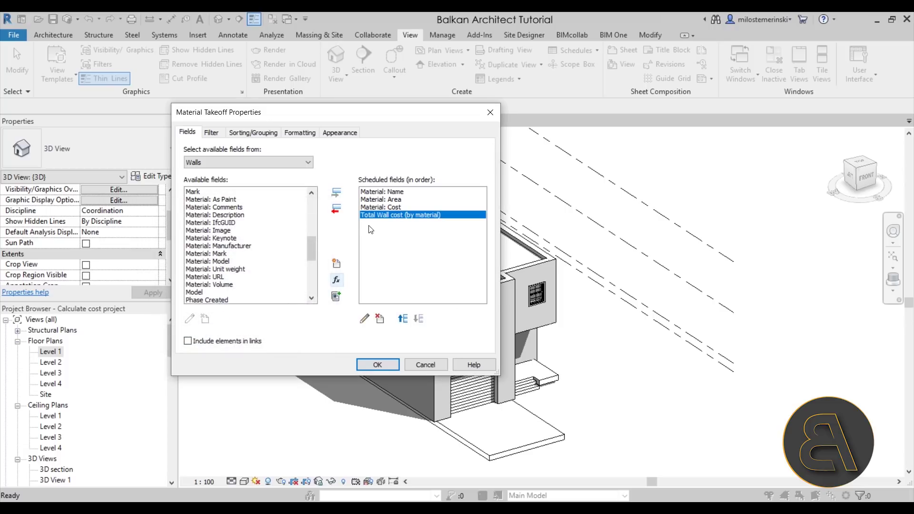
left_click(253, 132)
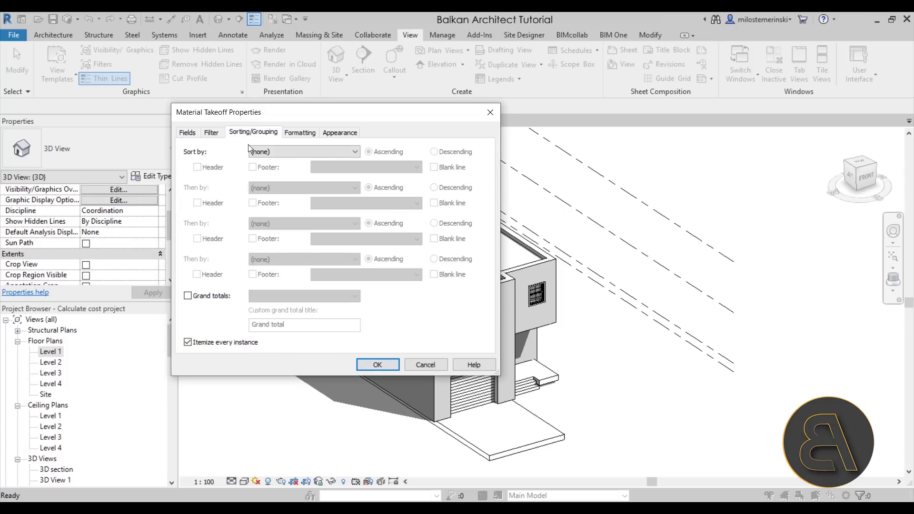
left_click(188, 296)
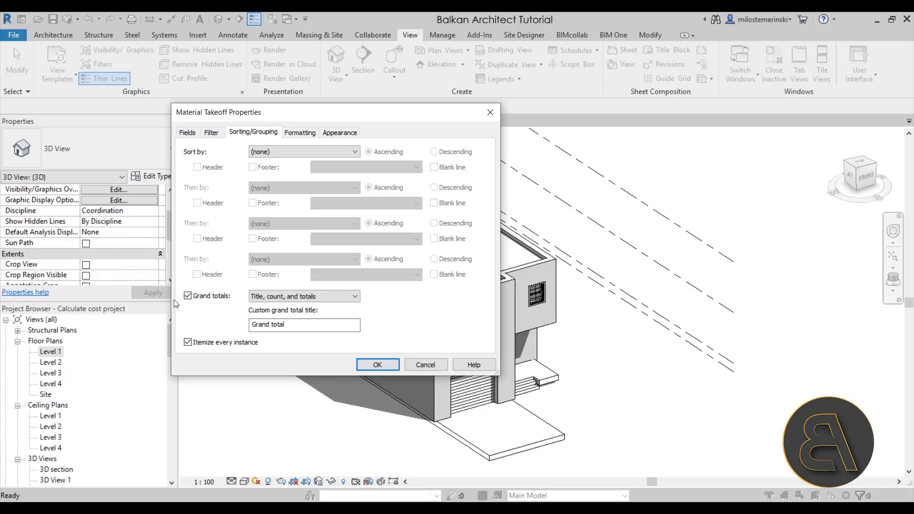
- Format the Total Wall cost (by material) field to calculate totals and create the wall material takeoff
left_click(300, 132)
left_click(226, 183)
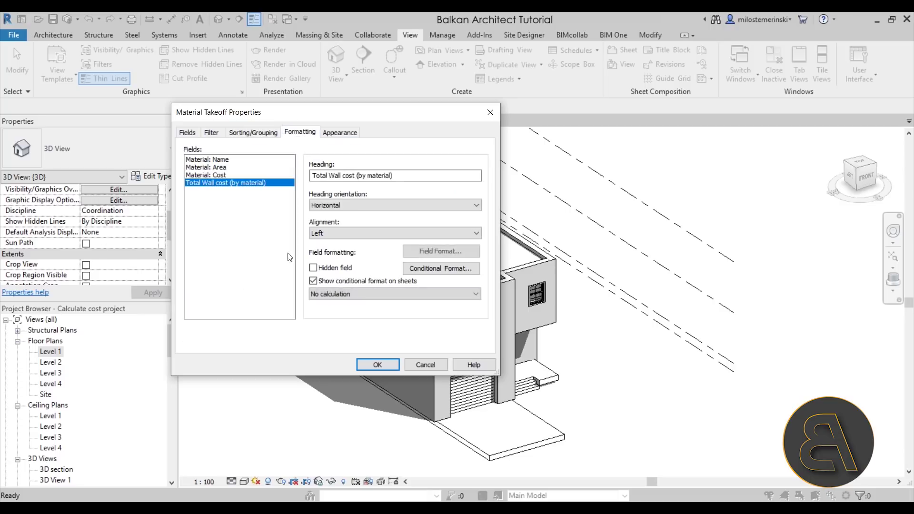
left_click(352, 293)
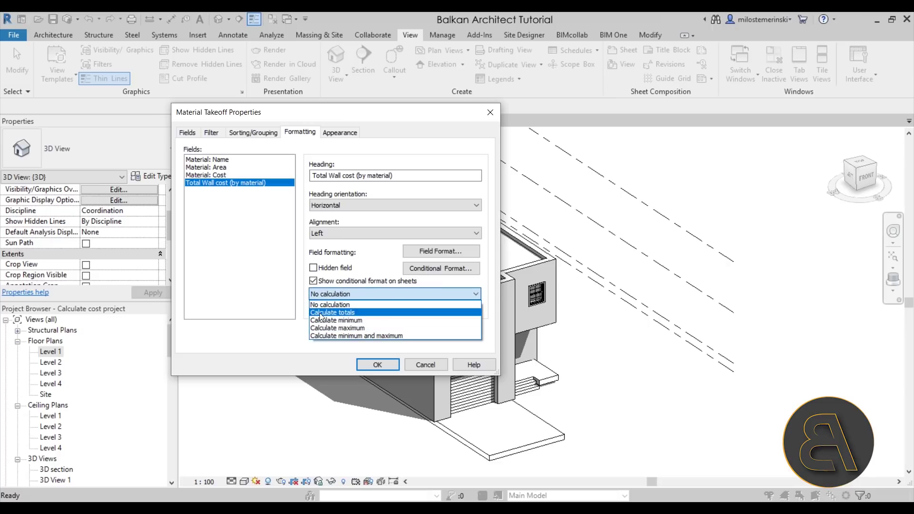
left_click(332, 313)
left_click(377, 365)
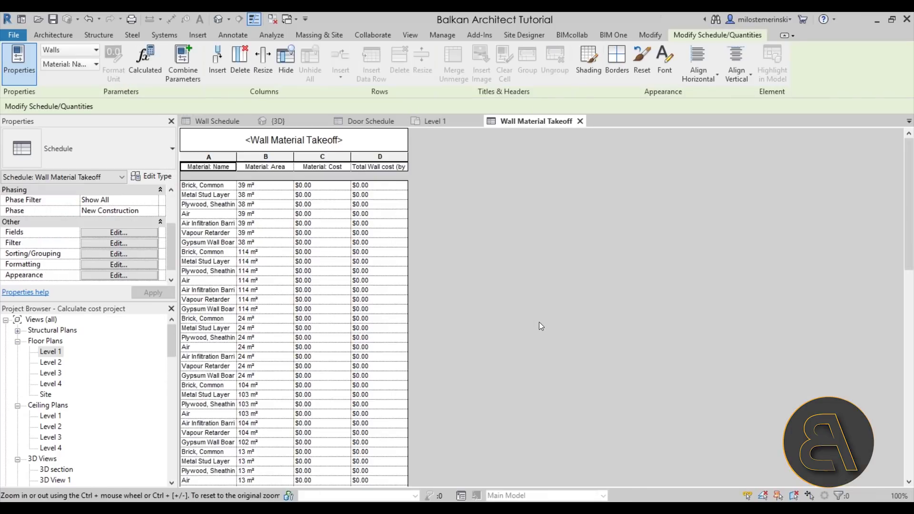
- Widen the Material: Name column of the takeoff so the full material names fit
scroll(476, 267, "down", 8)
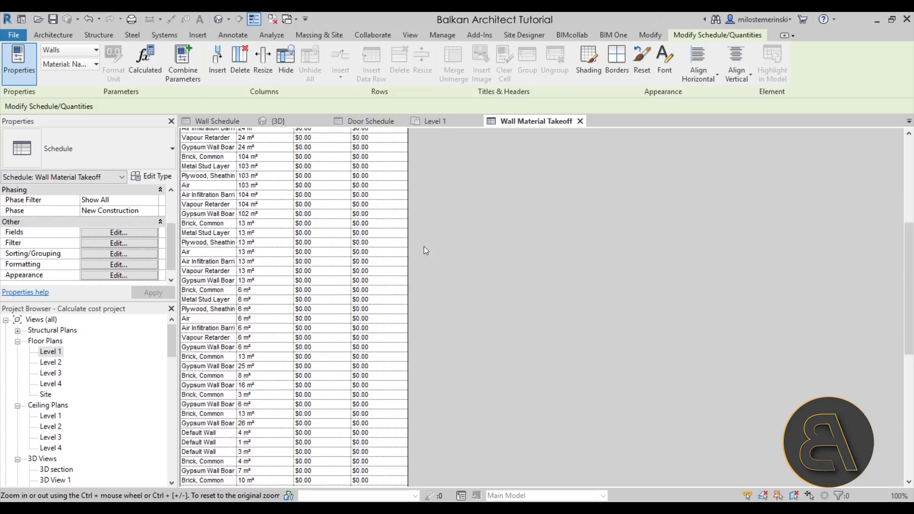
scroll(428, 258, "down", 5)
scroll(344, 272, "up", 5)
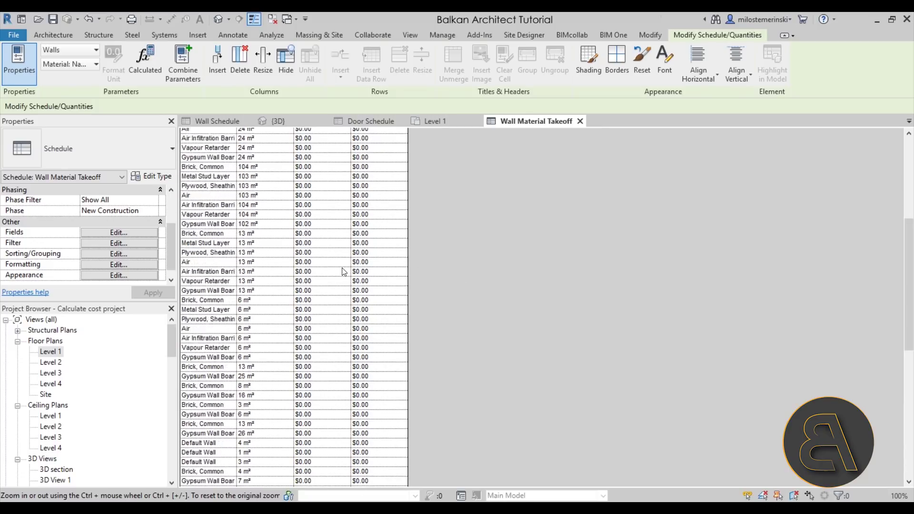
scroll(344, 272, "up", 8)
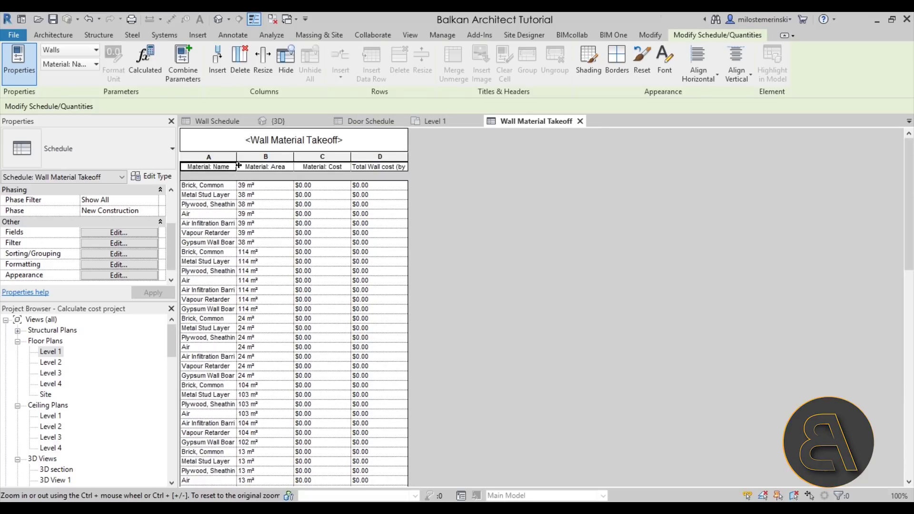
left_click_drag(239, 158, 276, 160)
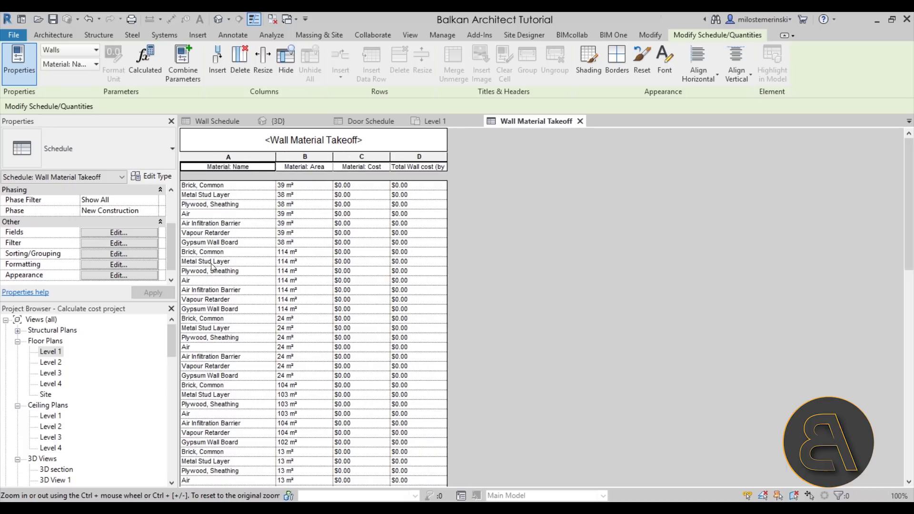
- Sort the takeoff by Material: Name in ascending order with a blank line between the material groups
left_click(117, 254)
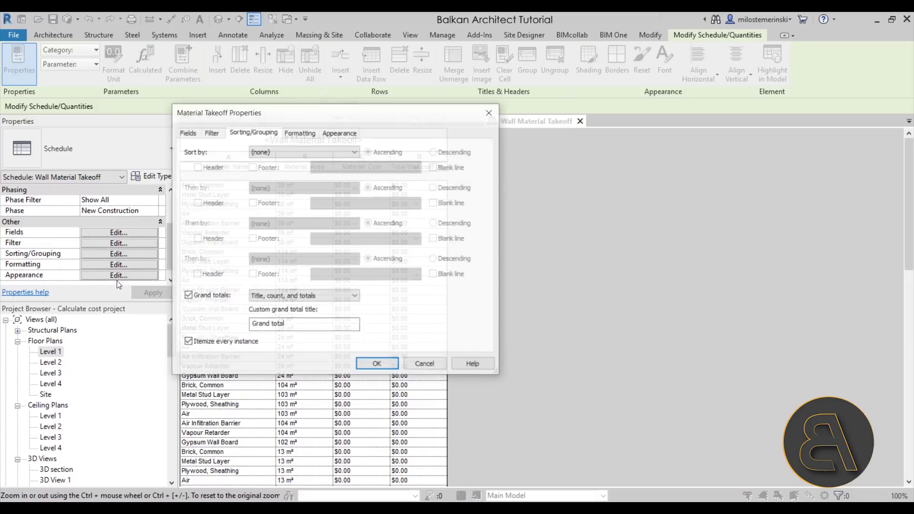
left_click(274, 154)
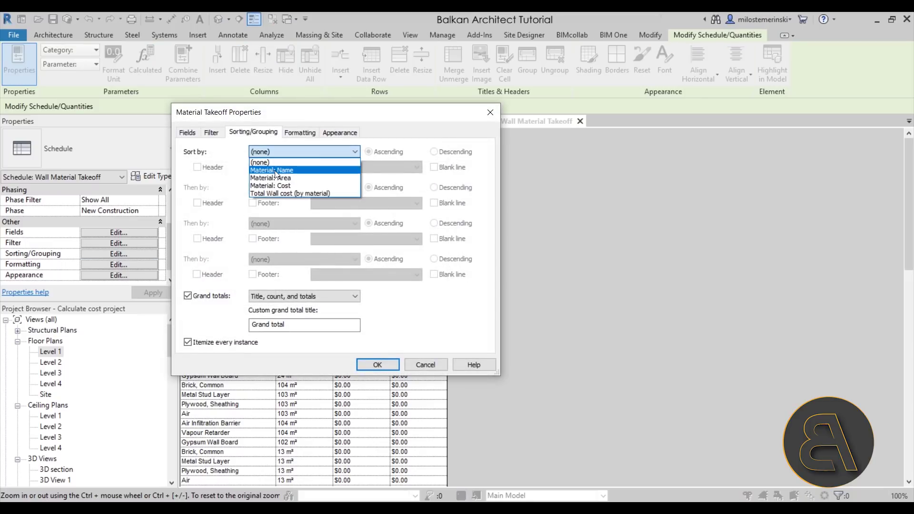
left_click(277, 170)
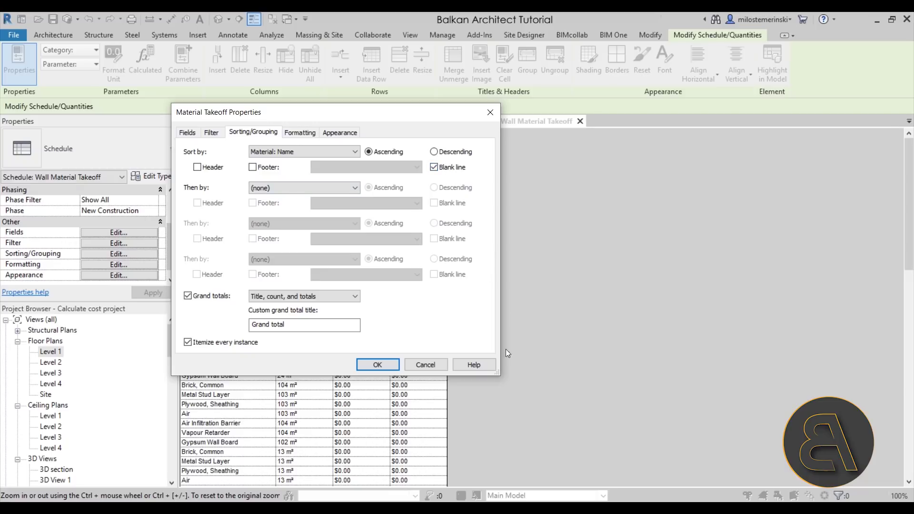
left_click(389, 363)
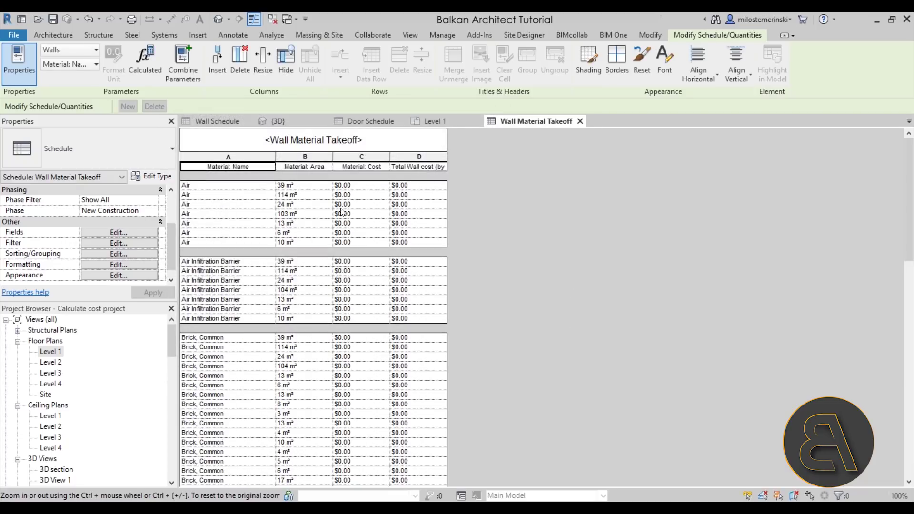
- Review the takeoff's material groups, their areas and costs, and the grand total row
scroll(341, 212, "down", 15)
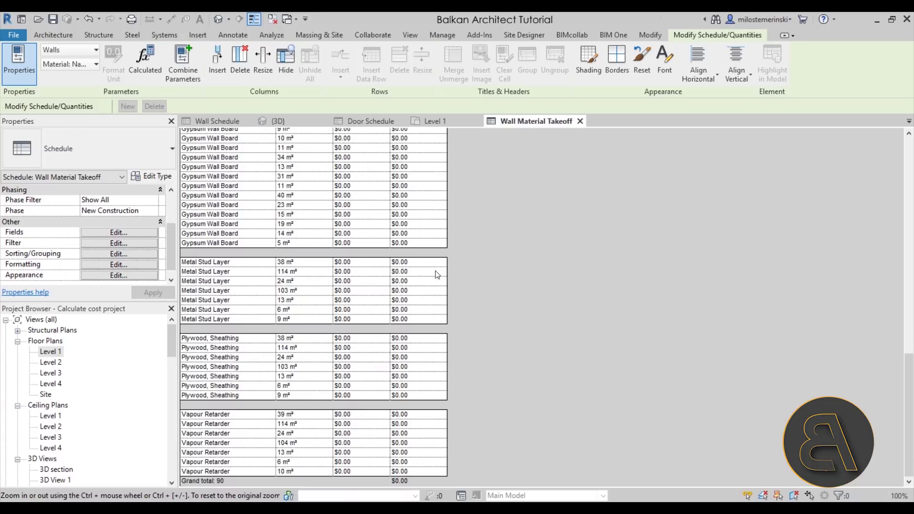
scroll(305, 238, "up", 15)
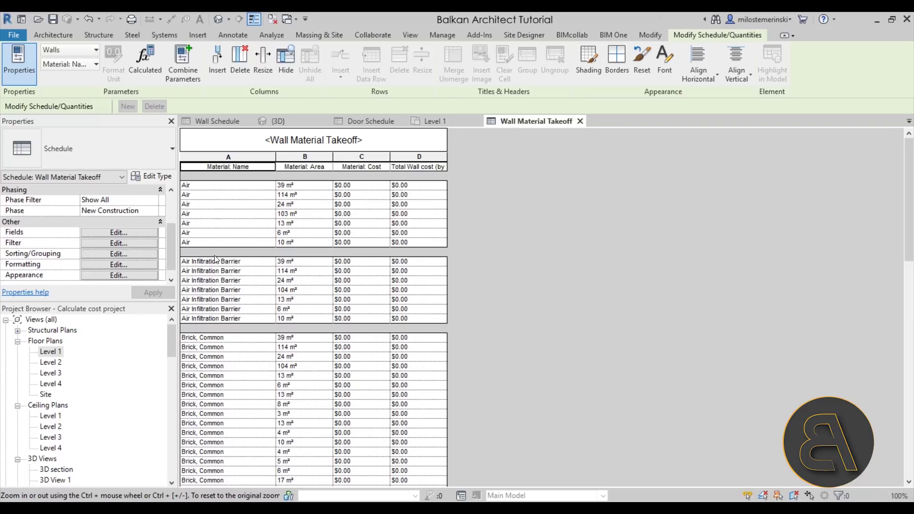
scroll(262, 224, "down", 5)
scroll(221, 205, "up", 2)
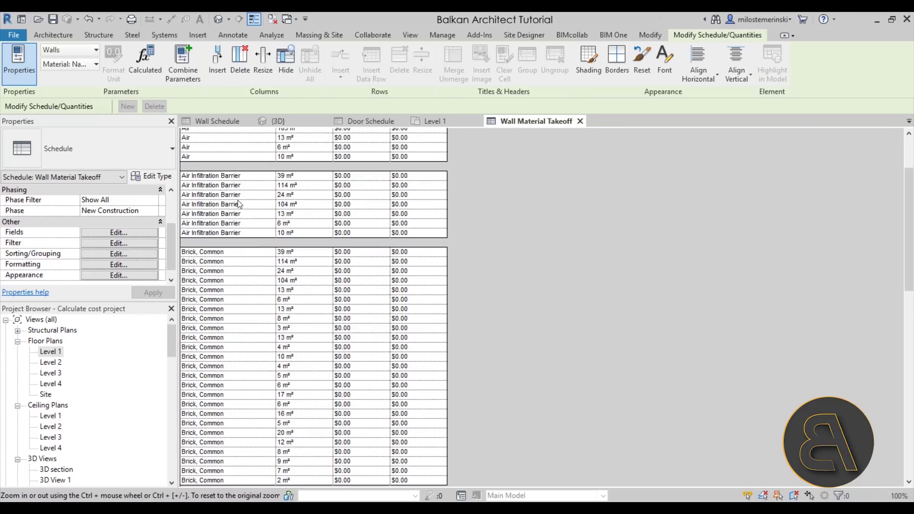
scroll(258, 228, "down", 3)
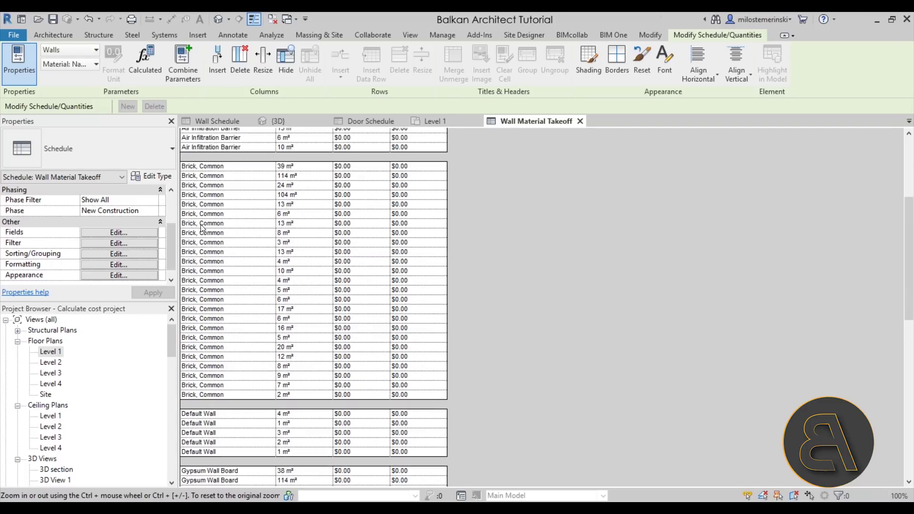
scroll(205, 228, "down", 4)
scroll(226, 290, "down", 6)
scroll(238, 219, "down", 2)
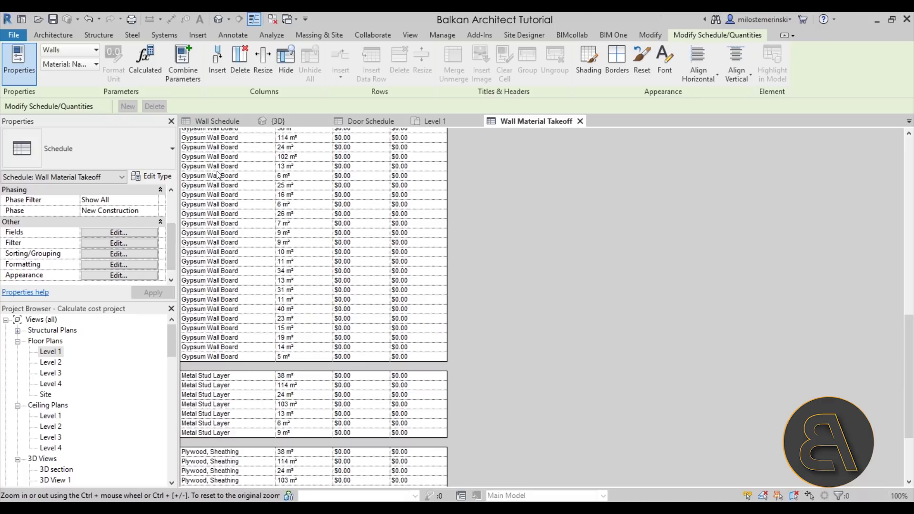
scroll(224, 284, "down", 4)
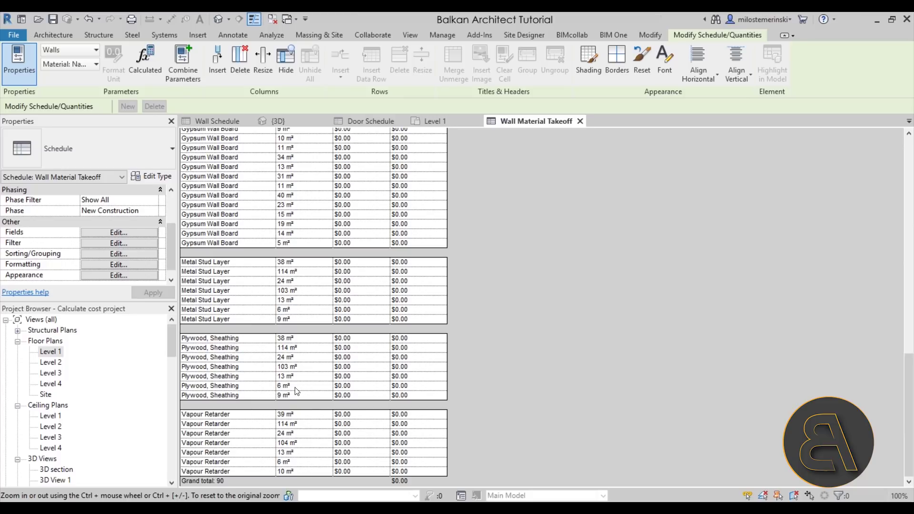
scroll(300, 339, "up", 3)
scroll(231, 181, "up", 10)
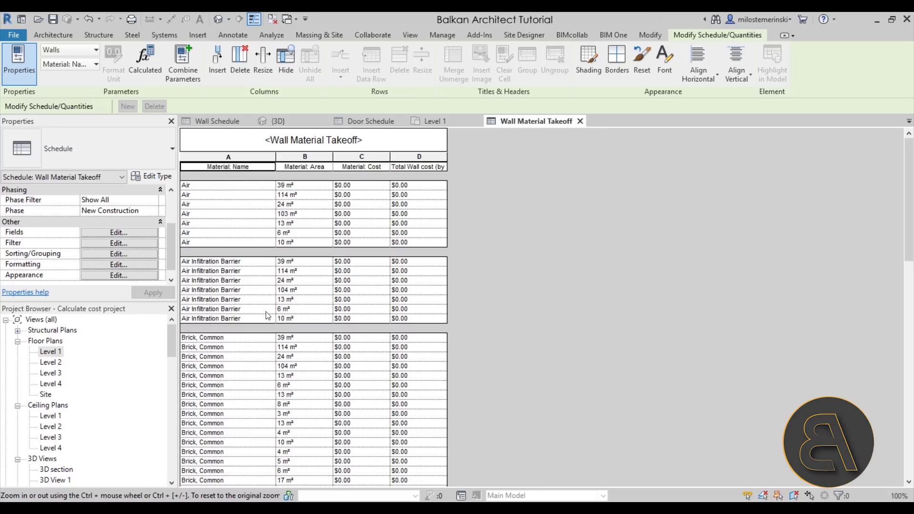
scroll(333, 314, "down", 9)
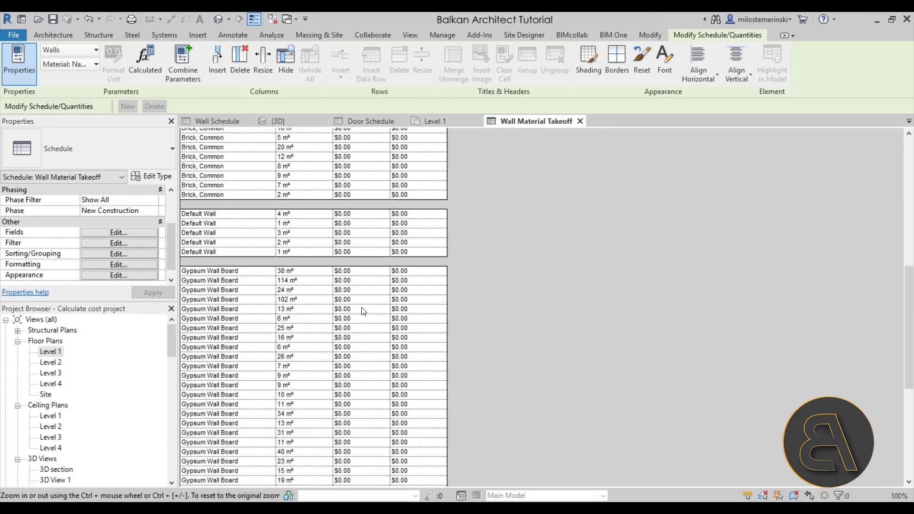
scroll(359, 310, "up", 8)
scroll(358, 310, "up", 5)
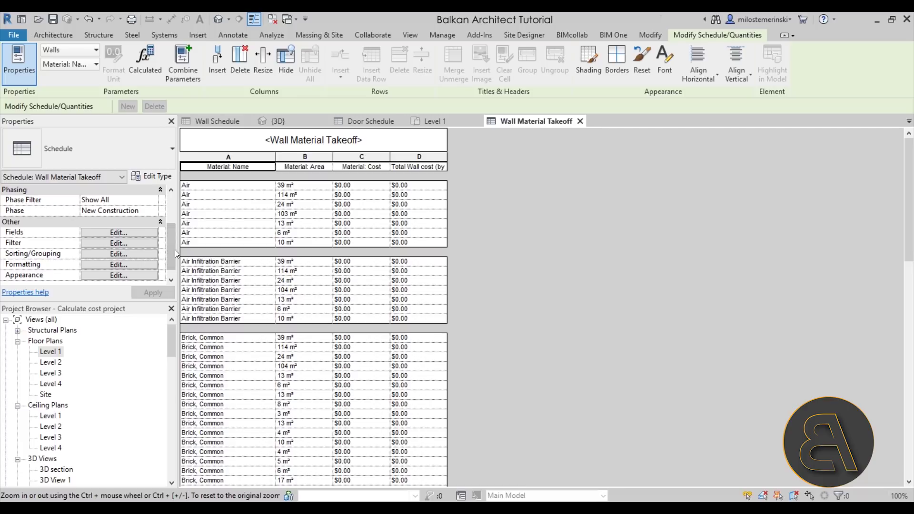
- Set the Material: Cost of Air Infiltration Barrier to 20 in the takeoff
left_click(252, 263)
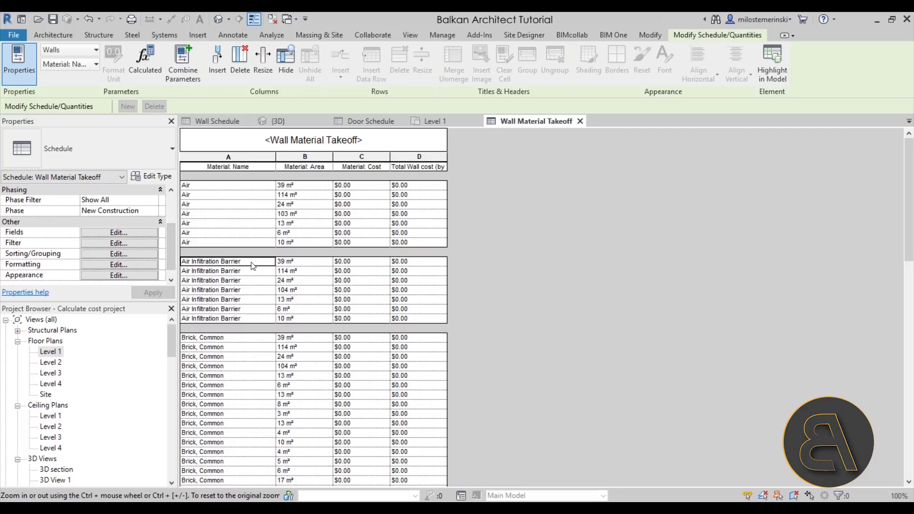
left_click(366, 264)
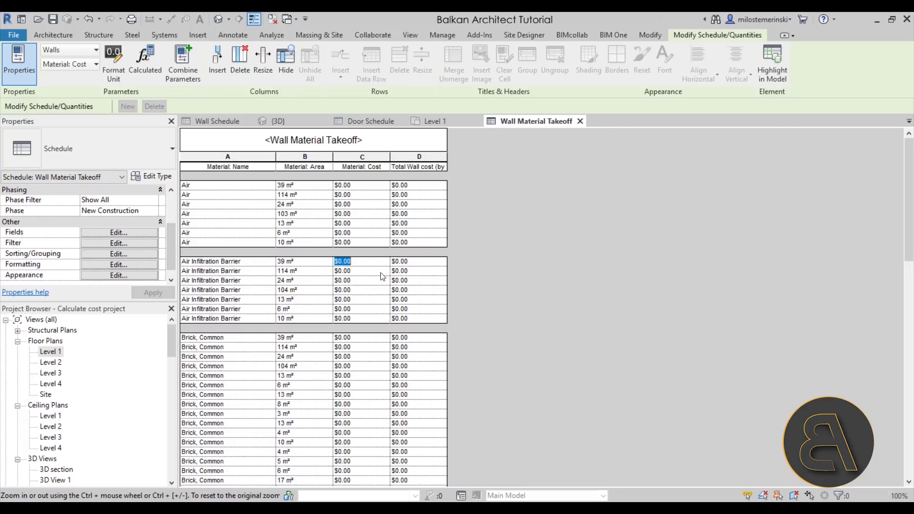
type("20")
left_click(381, 272)
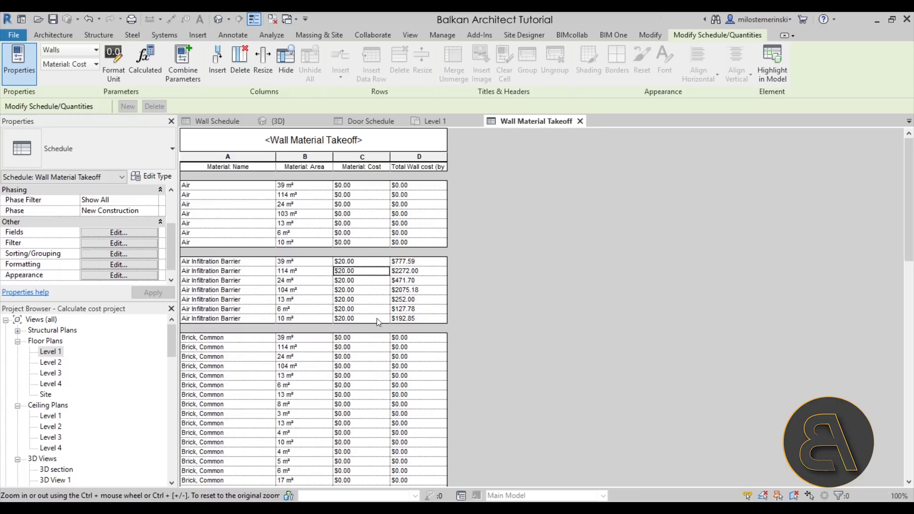
- In the 3D view, inspect the type properties of the long Exterior - Brick on Mtl. Stud wall, including its Cost
left_click(294, 125)
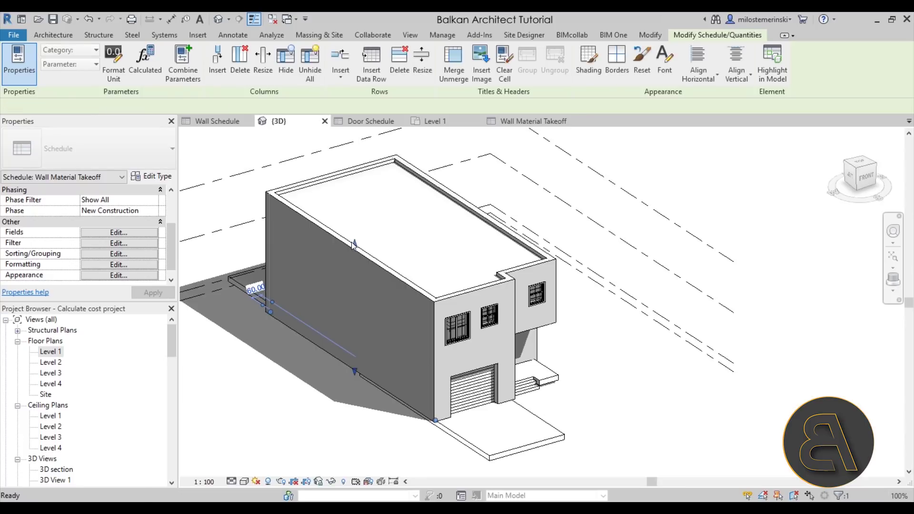
left_click(351, 242)
left_click(167, 177)
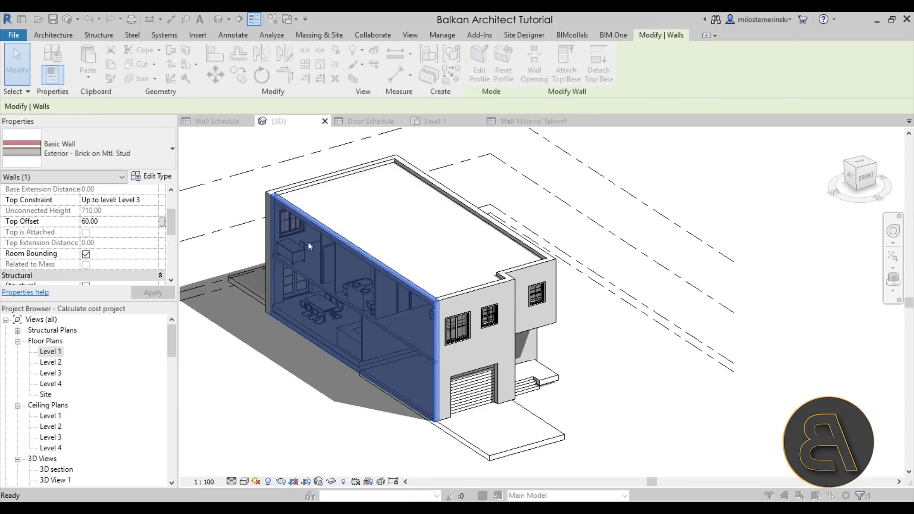
left_click_drag(565, 88, 244, 86)
scroll(167, 333, "down", 5)
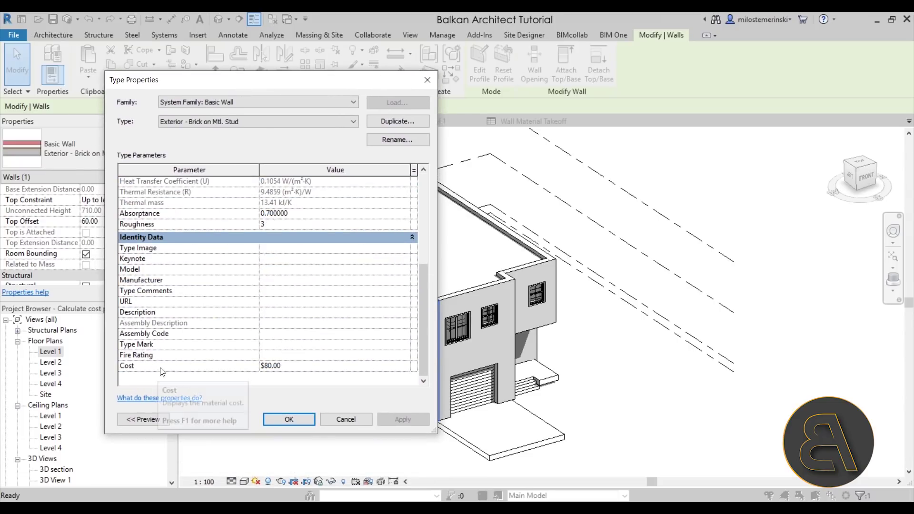
scroll(160, 371, "up", 5)
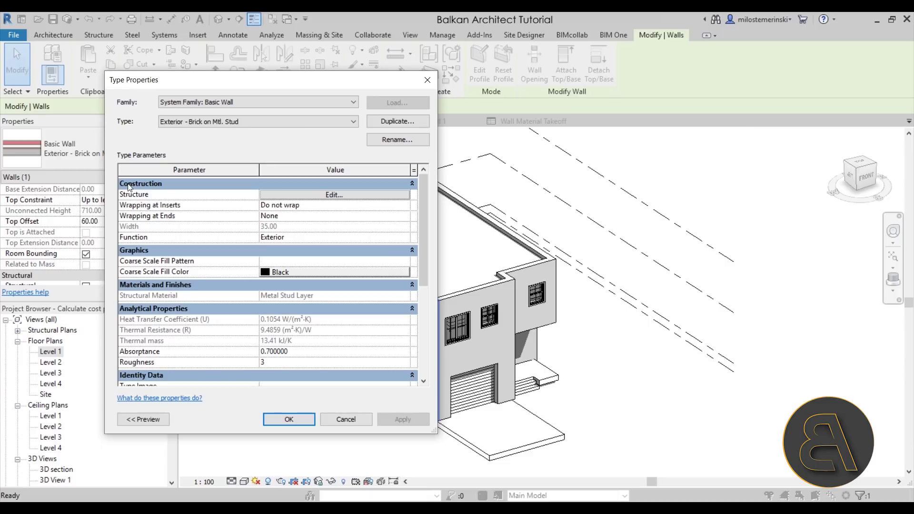
- Open the Air Infiltration Barrier material from the wall type's layer structure and check the Cost in its identity data
left_click(265, 195)
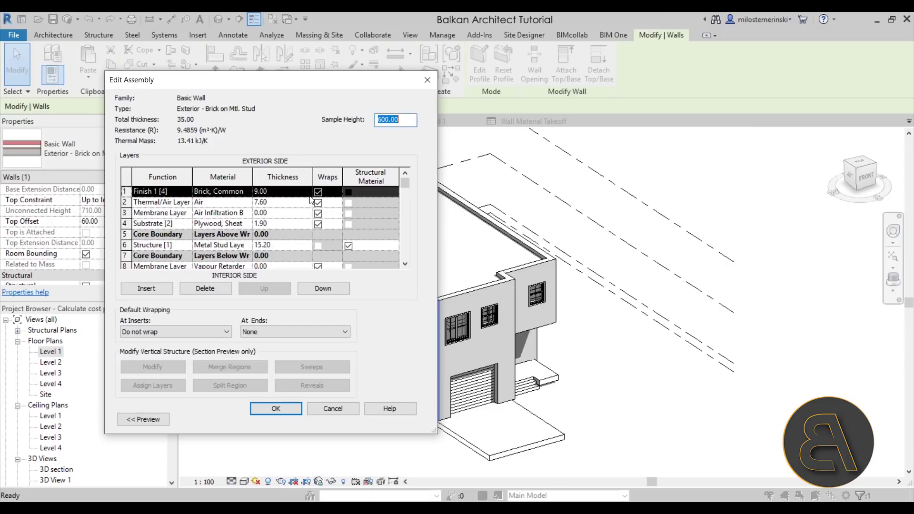
left_click(196, 213)
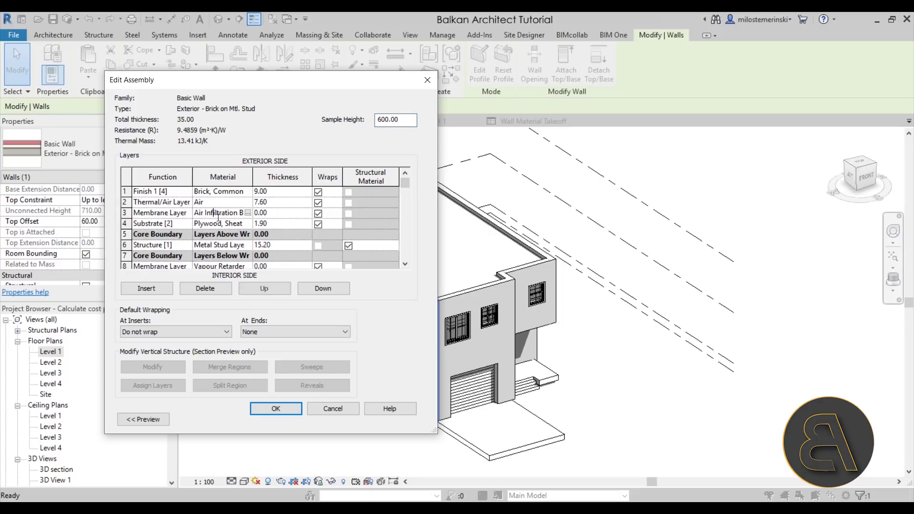
left_click(247, 213)
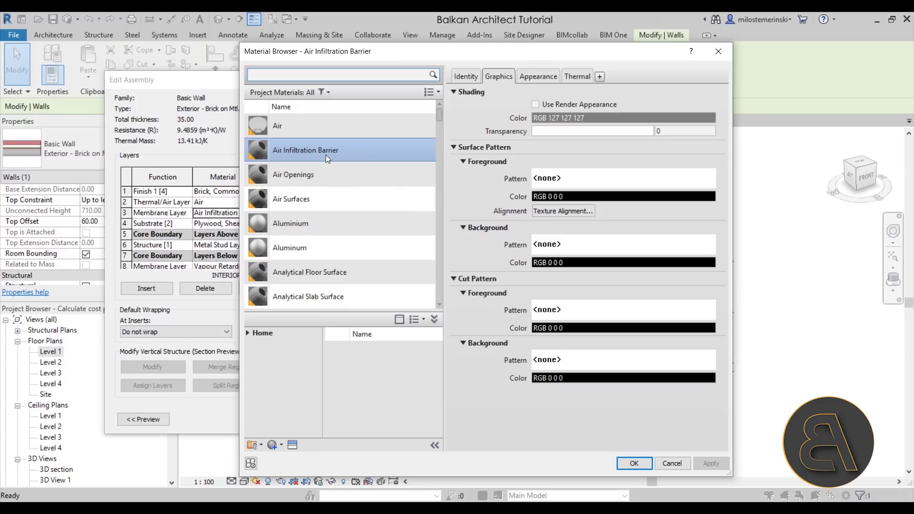
left_click(467, 77)
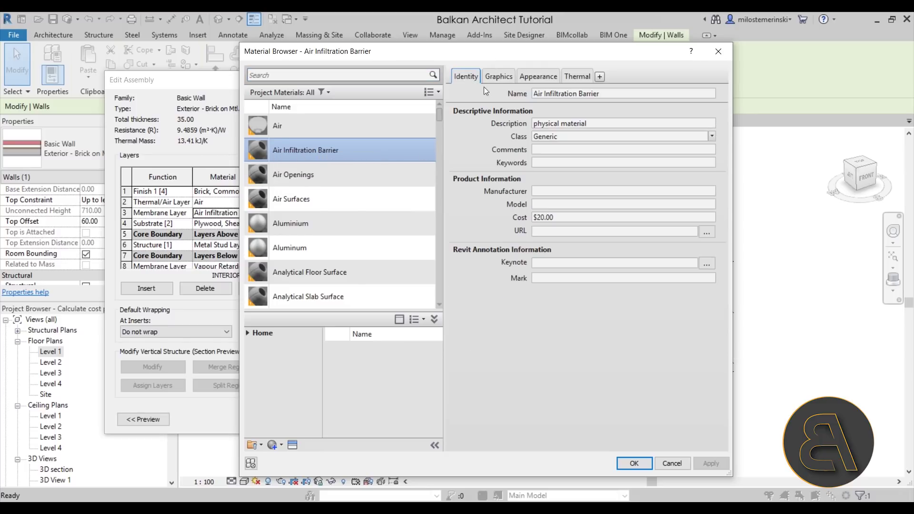
left_click(533, 219)
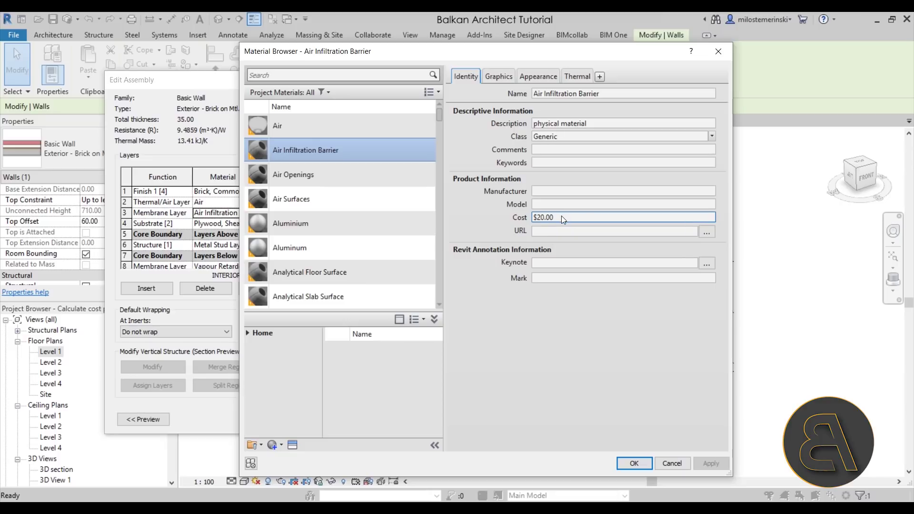
- Find the Brick, Common material, set its Cost to 50, and accept the material and wall type changes
left_click(295, 73)
type("bric")
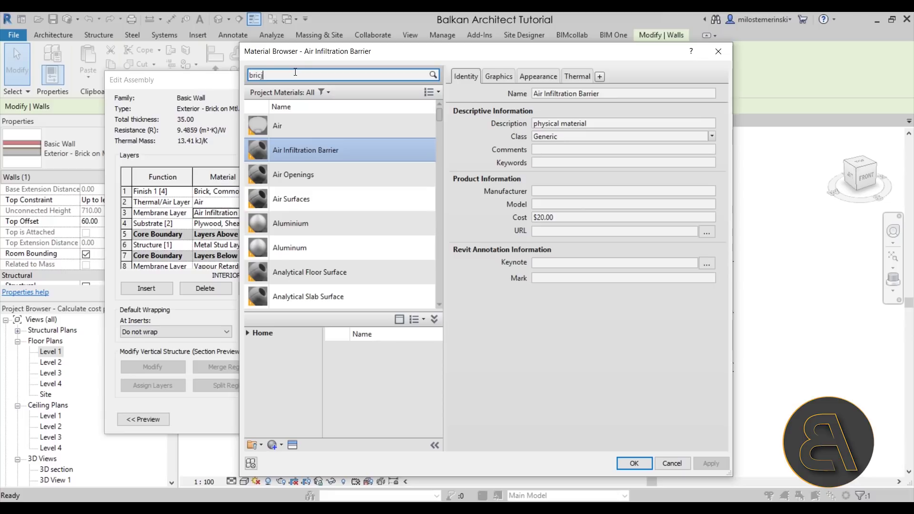
type("k")
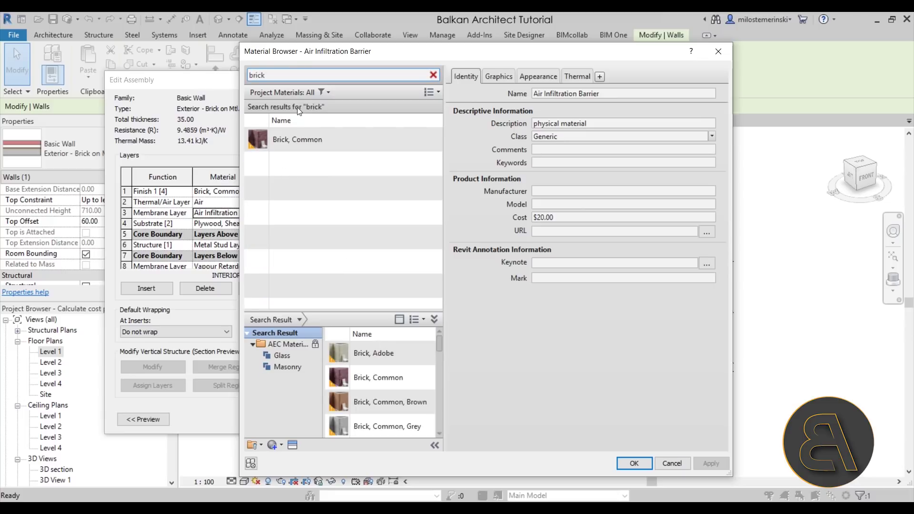
left_click(298, 139)
left_click(589, 217)
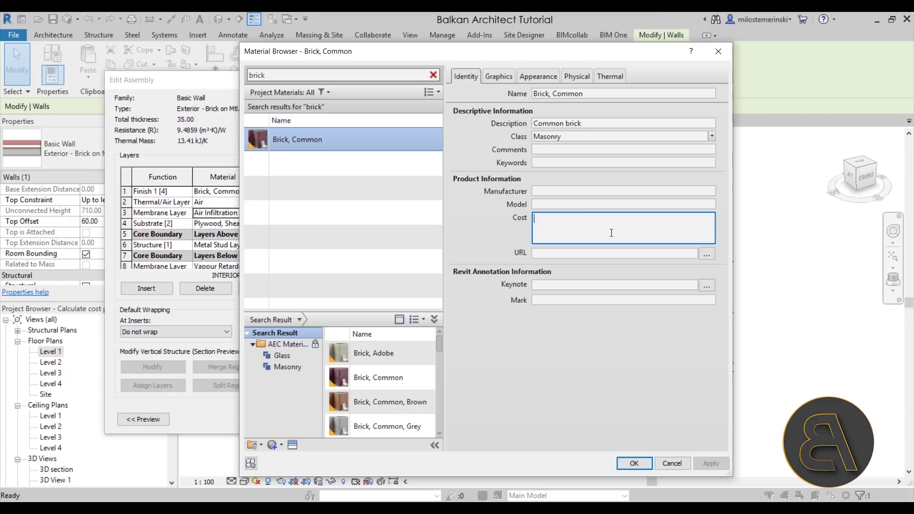
type("50")
left_click(637, 462)
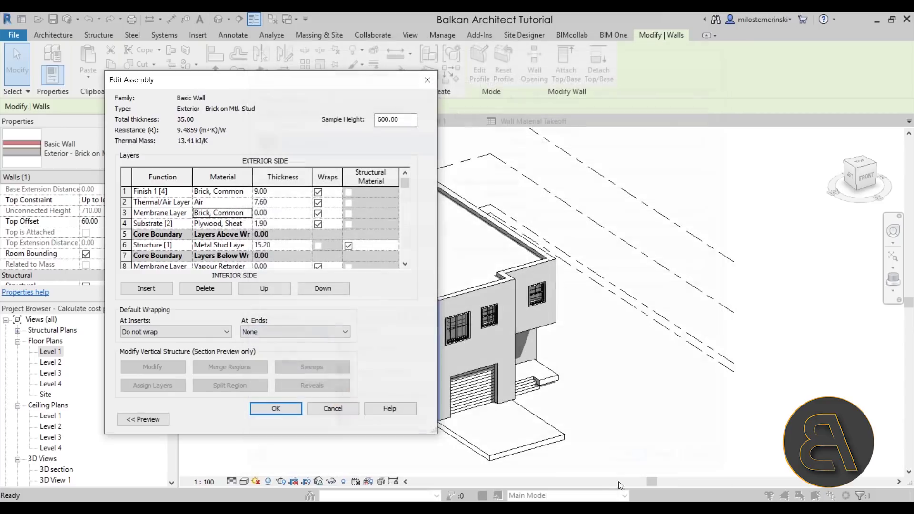
left_click(276, 408)
left_click(402, 419)
left_click(268, 421)
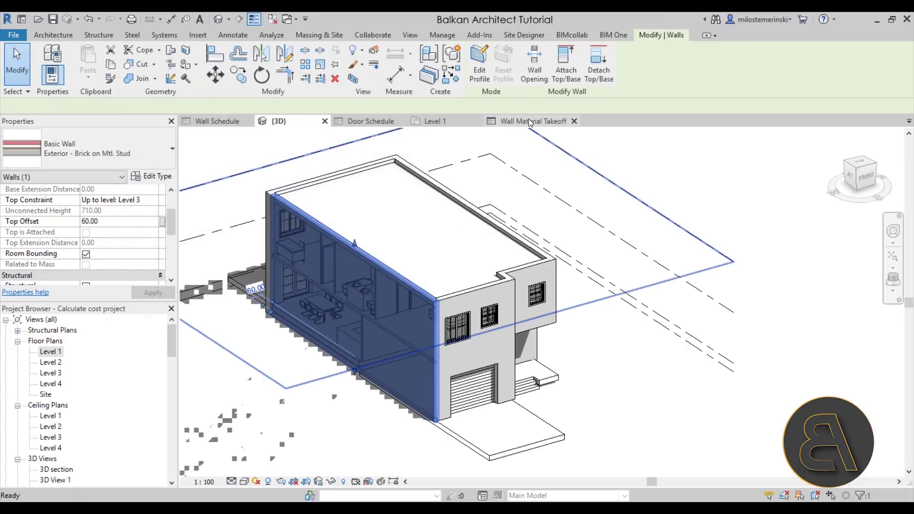
- In the Wall Material Takeoff, set the Material: Cost of Default Wall to 80
left_click(529, 120)
scroll(498, 190, "down", 3)
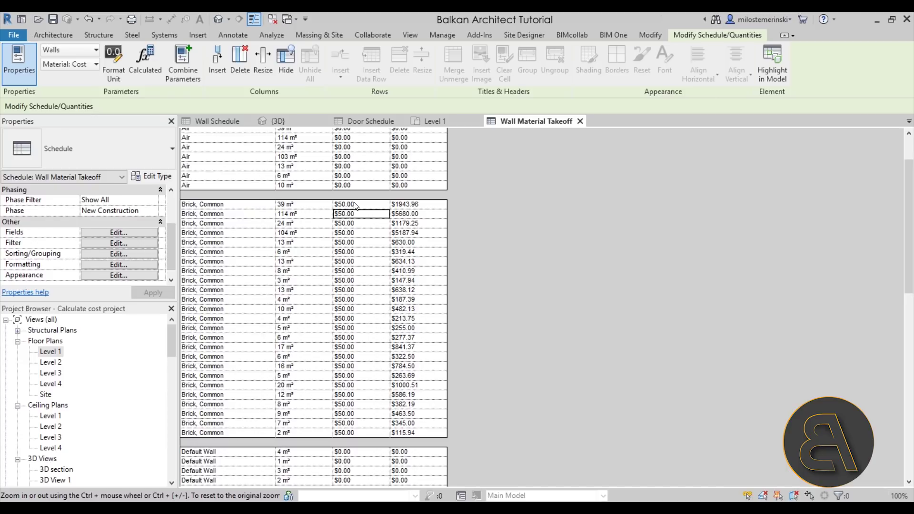
scroll(502, 275, "down", 10)
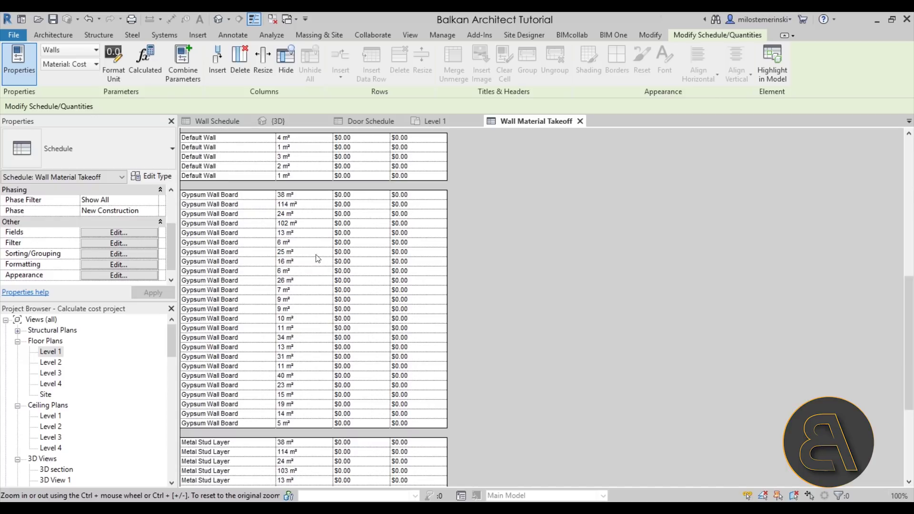
scroll(314, 259, "up", 3)
left_click(307, 227)
left_click(373, 224)
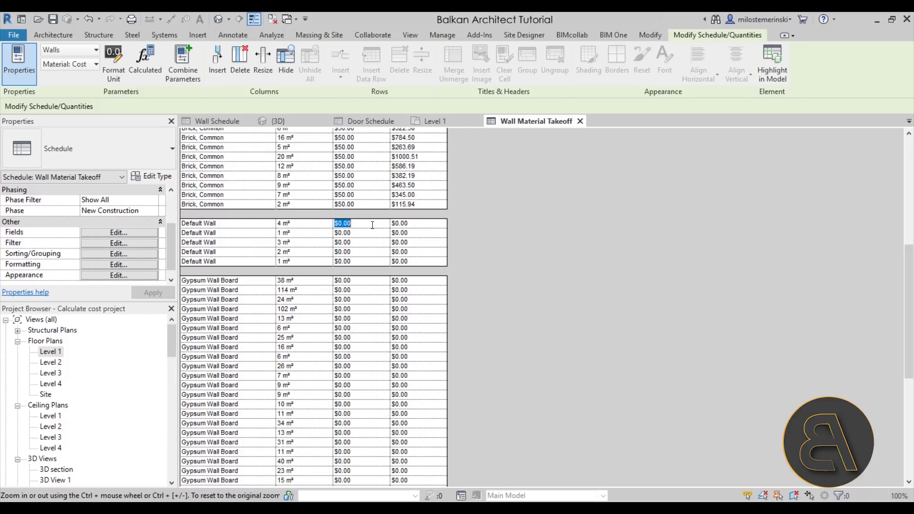
type("80")
- Set the Material: Cost of Gypsum Wall Board to 30 and of Metal Stud Layer to 60
left_click(371, 290)
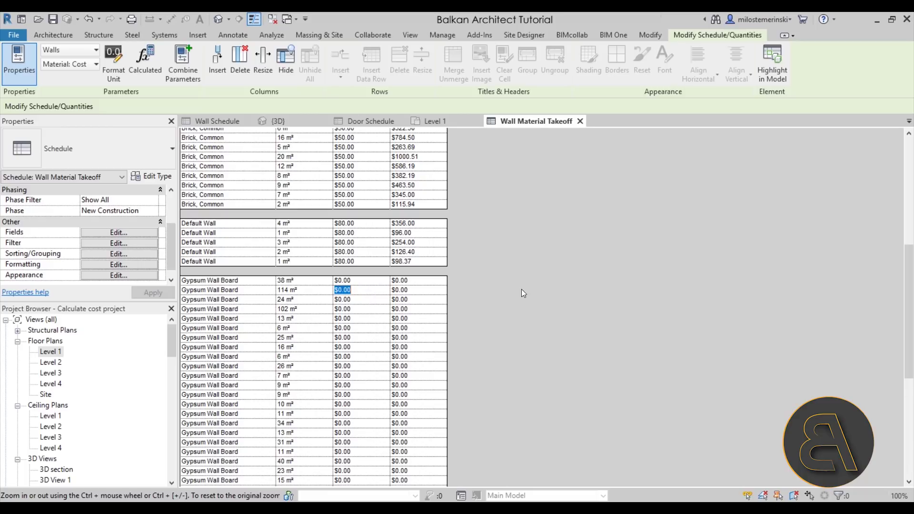
type("30")
left_click(521, 288)
scroll(479, 301, "down", 9)
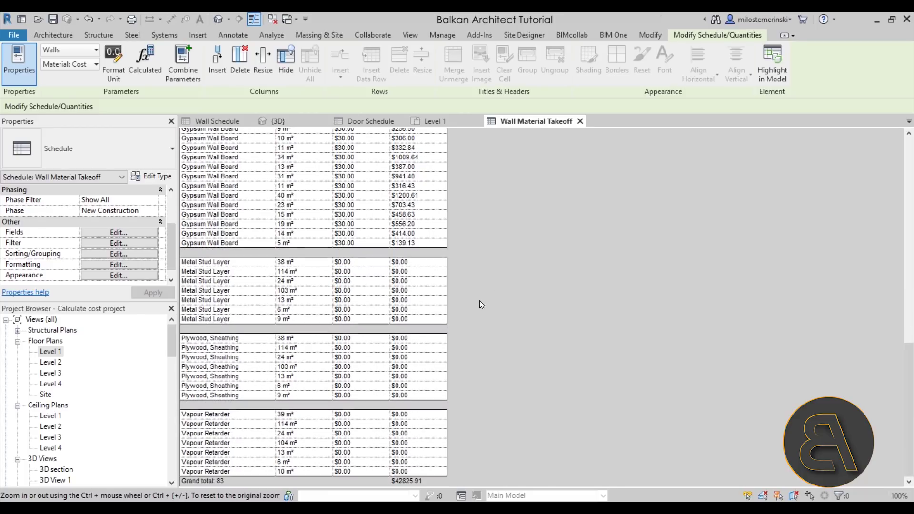
left_click(361, 281)
type("60")
- Set the Material: Cost of Plywood, Sheathing to 40 and of Vapour Retarder to 90
left_click(367, 365)
type("40")
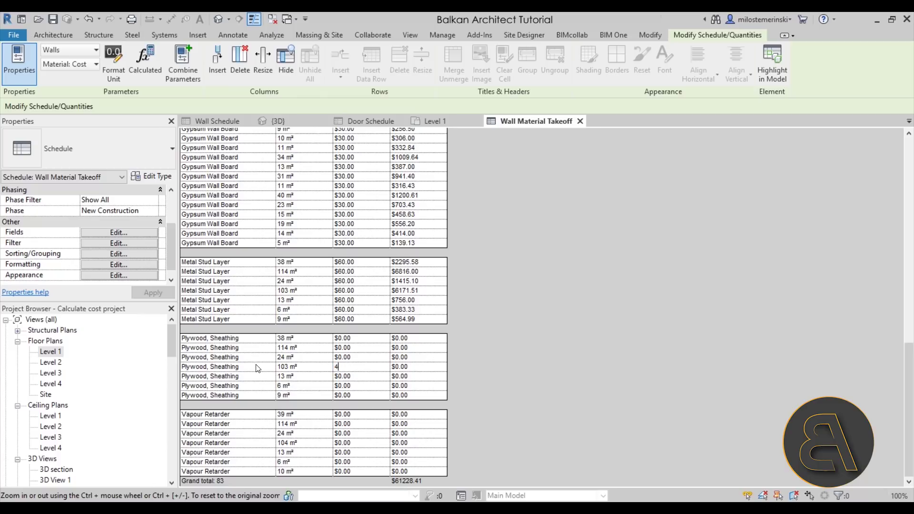
key("Return")
left_click(355, 416)
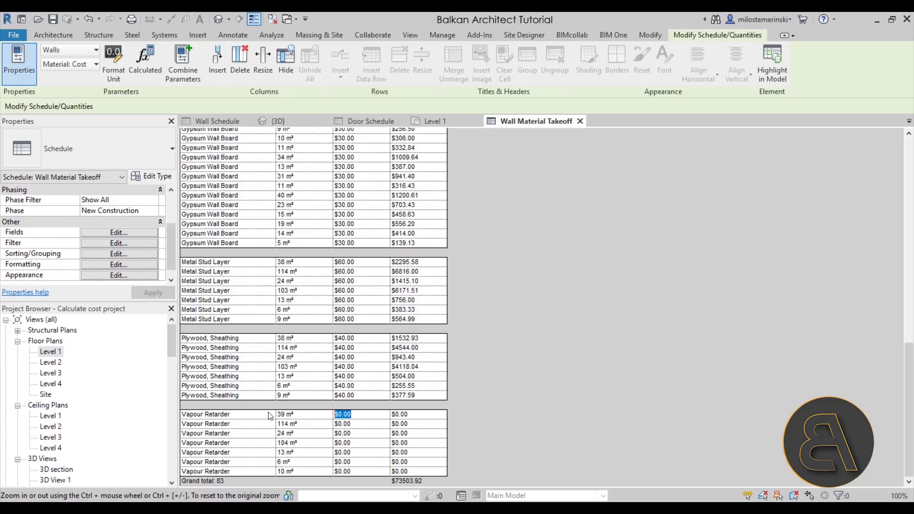
type("90")
key("Return")
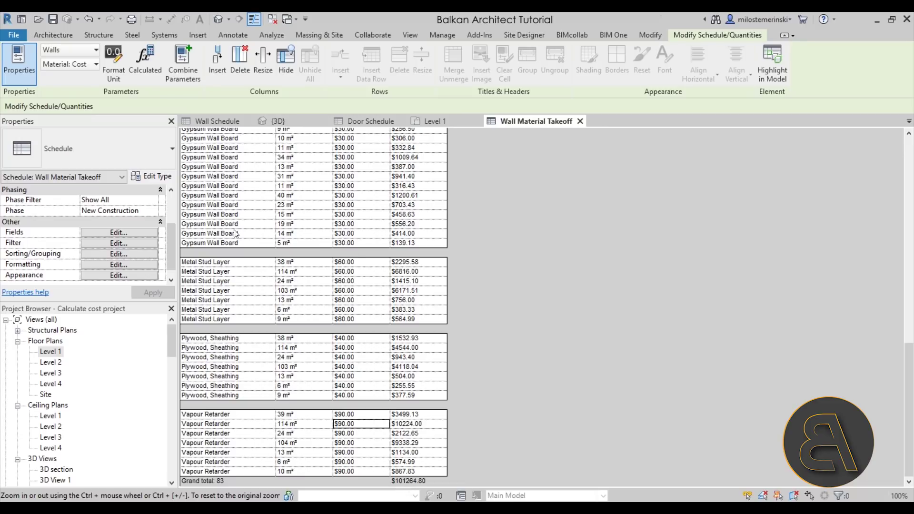
- Add a footer showing Totals only to each Material: Name group in the takeoff's sorting and grouping settings
left_click(92, 254)
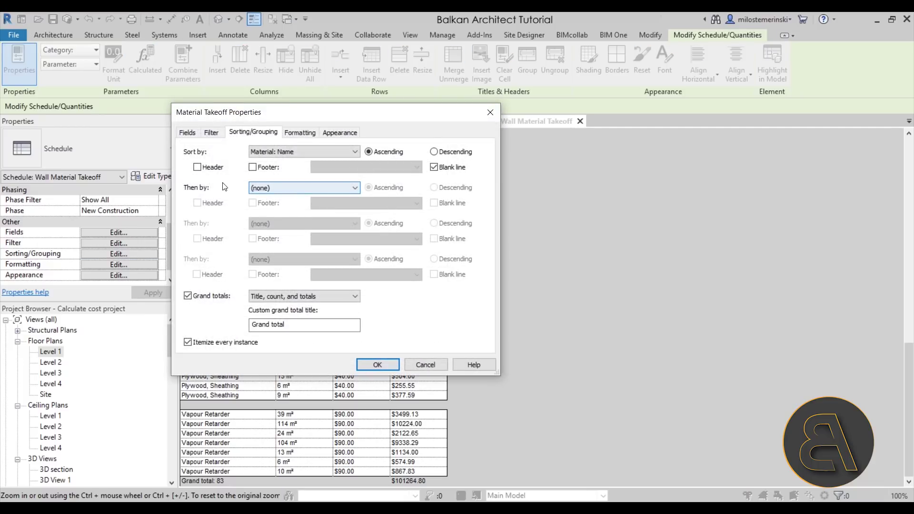
left_click(254, 169)
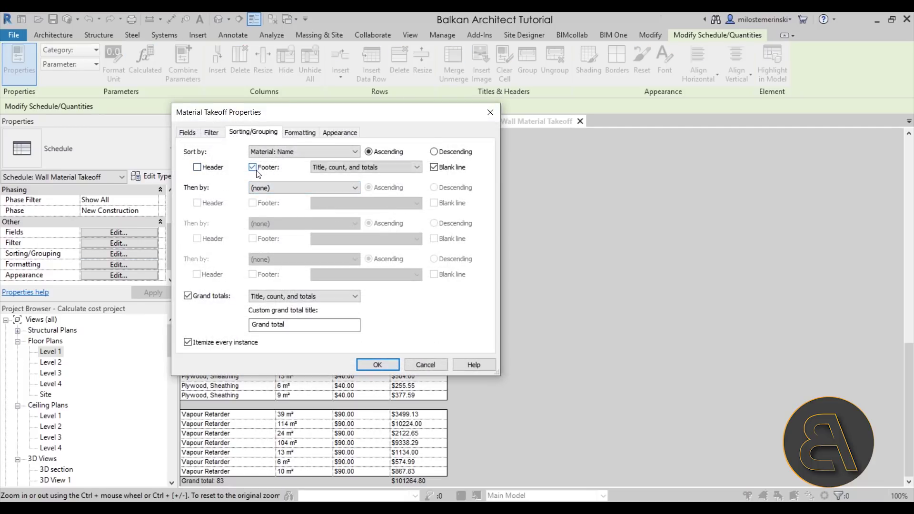
left_click(373, 167)
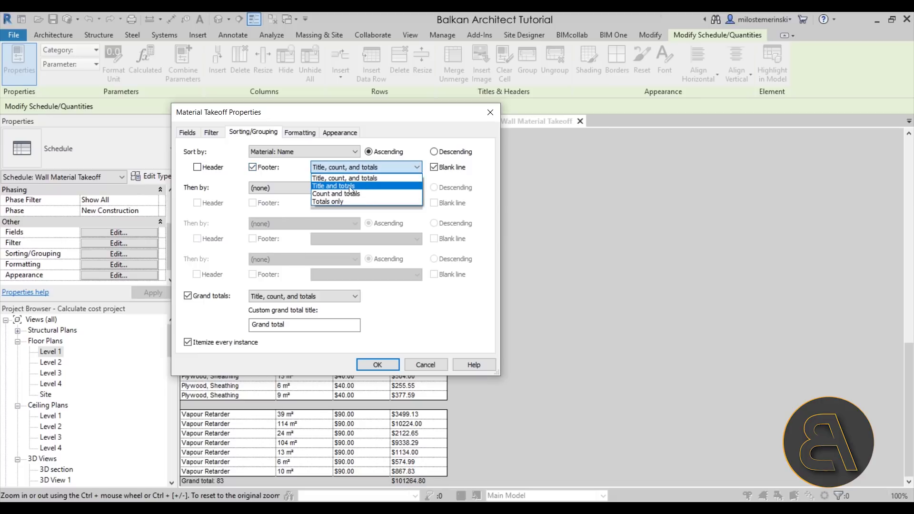
left_click(325, 202)
left_click(370, 362)
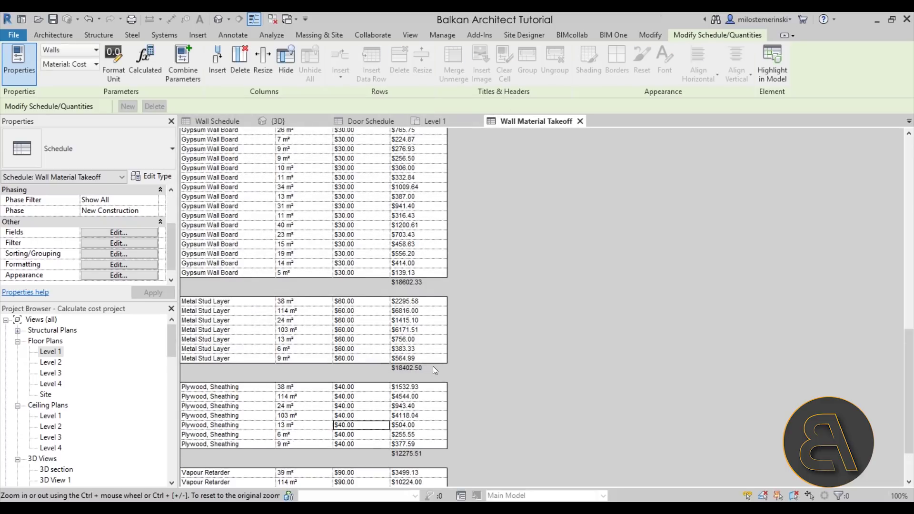
- Review the cost subtotal under each material group in the takeoff, along with the grand total row
scroll(419, 277, "up", 10)
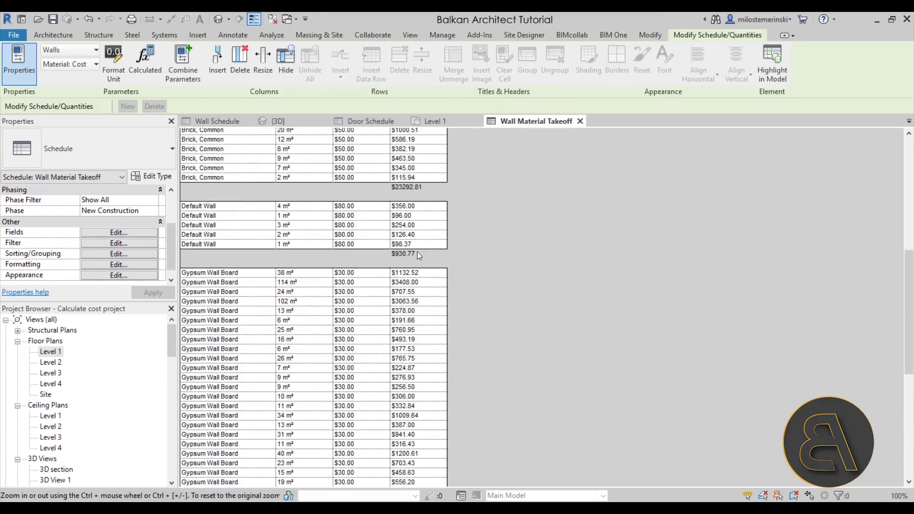
scroll(431, 251, "up", 6)
scroll(413, 191, "down", 5)
scroll(419, 219, "up", 5)
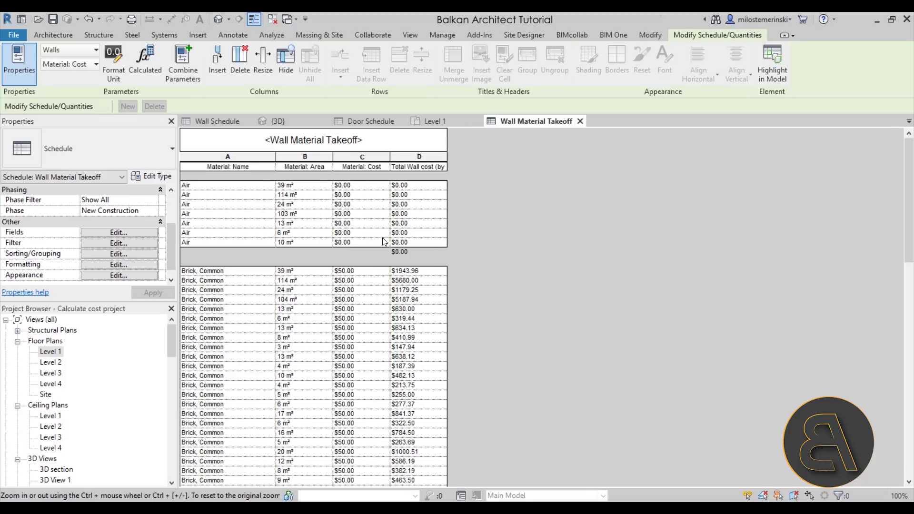
scroll(385, 242, "down", 5)
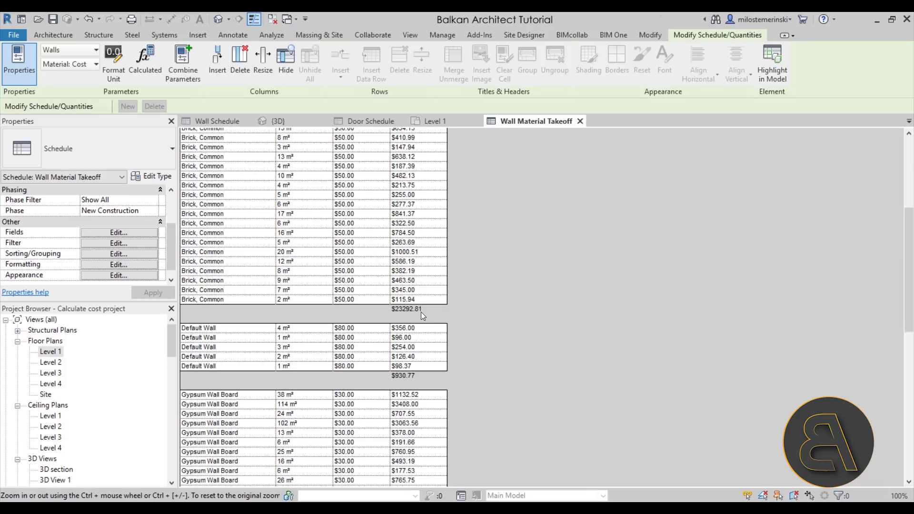
scroll(418, 285, "down", 3)
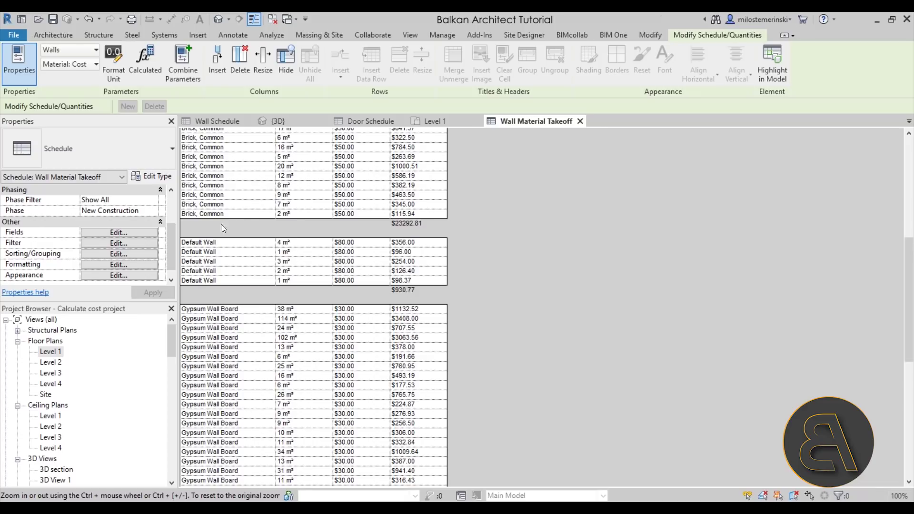
scroll(221, 224, "down", 5)
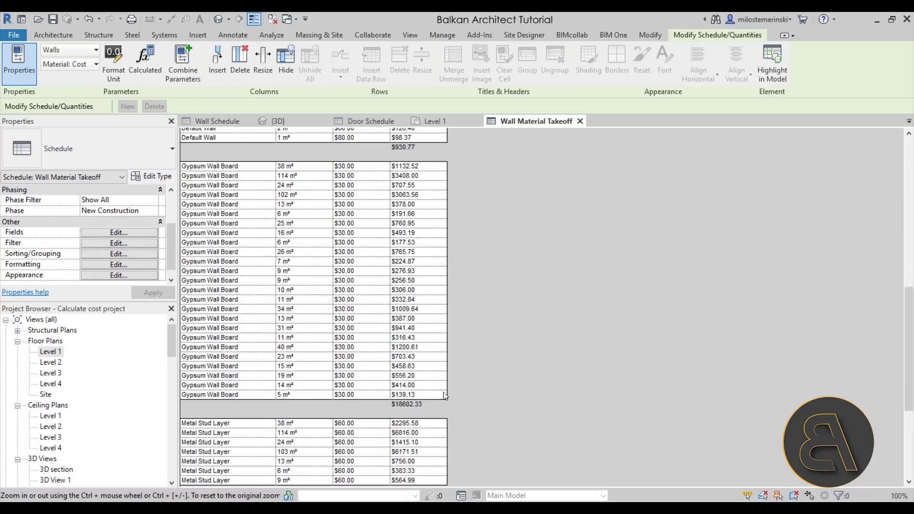
scroll(452, 362, "down", 7)
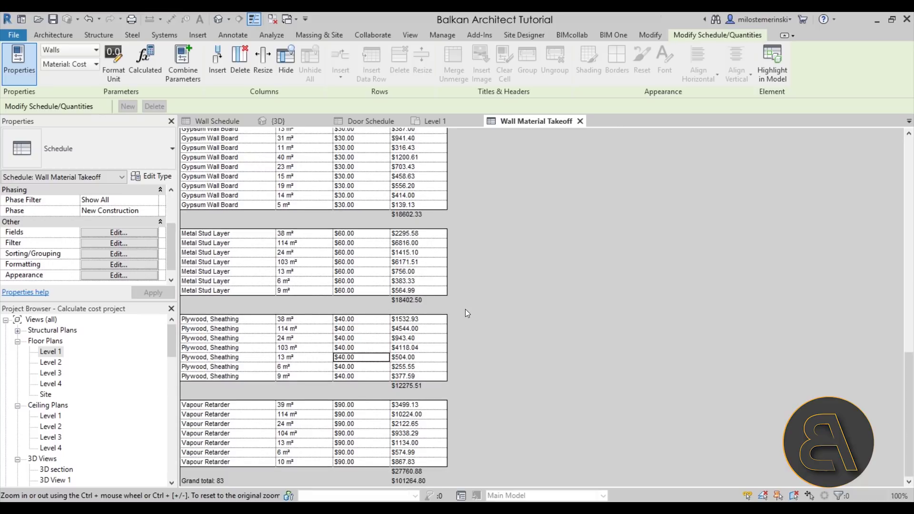